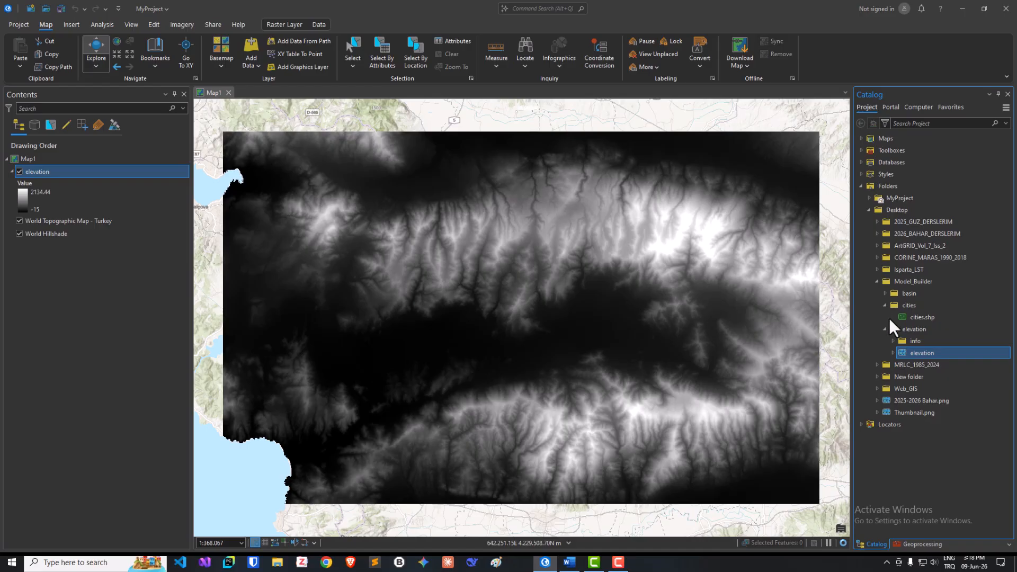
Step: Add the cities and basin shapefiles from the Model_Builder folder to the map
drag(916, 316, 737, 311)
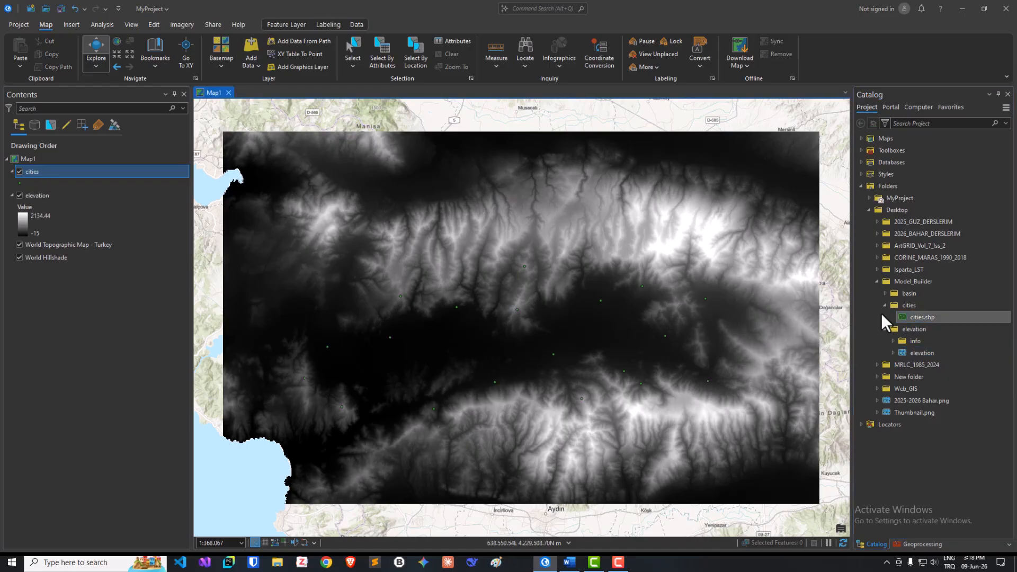
click(885, 294)
drag(906, 306, 754, 284)
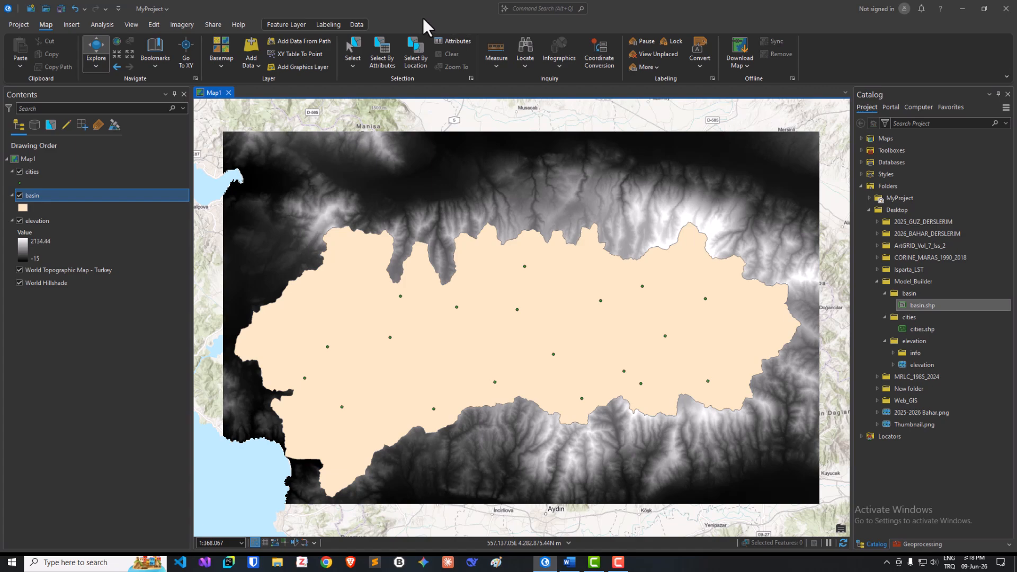
Step: Create a new ModelBuilder model in the project and view the options for the MyProject.atbx toolbox
click(97, 23)
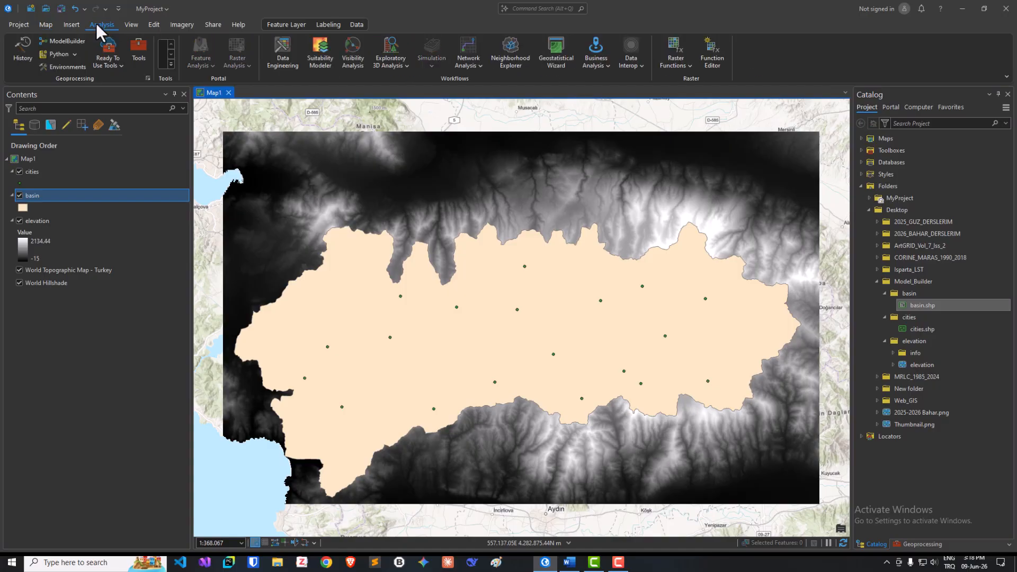
click(66, 42)
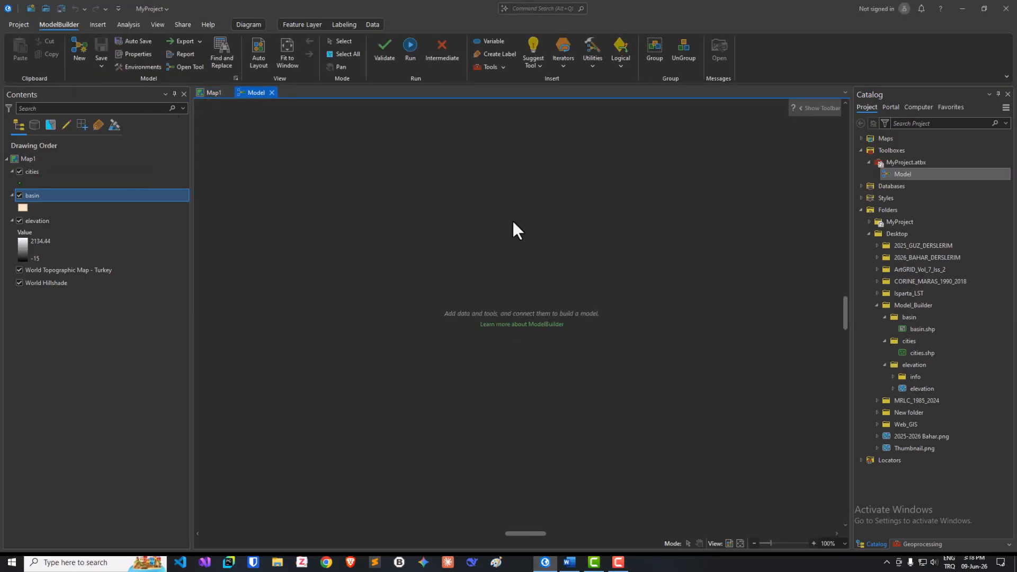
right_click(901, 161)
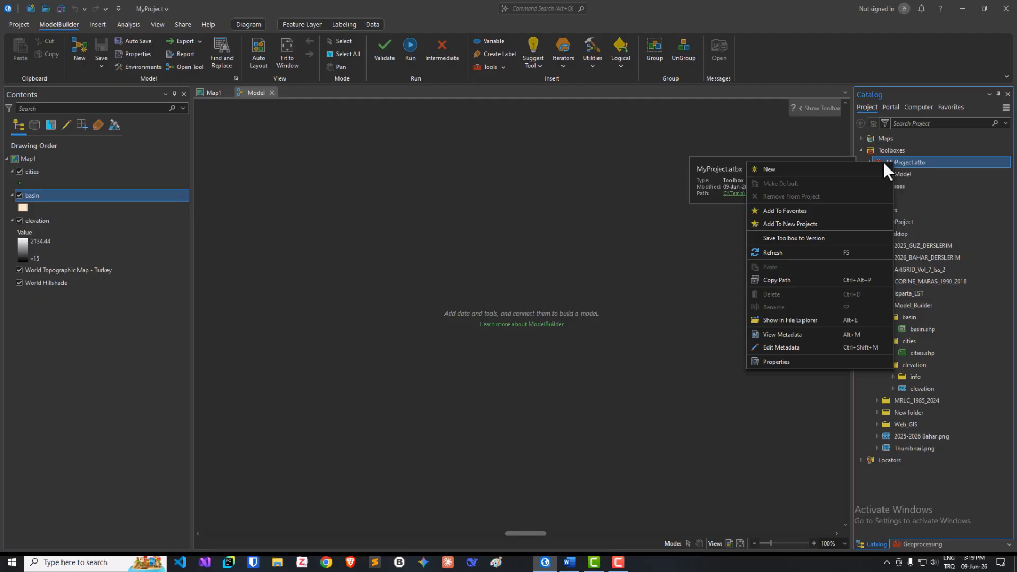
mouse_move(847, 170)
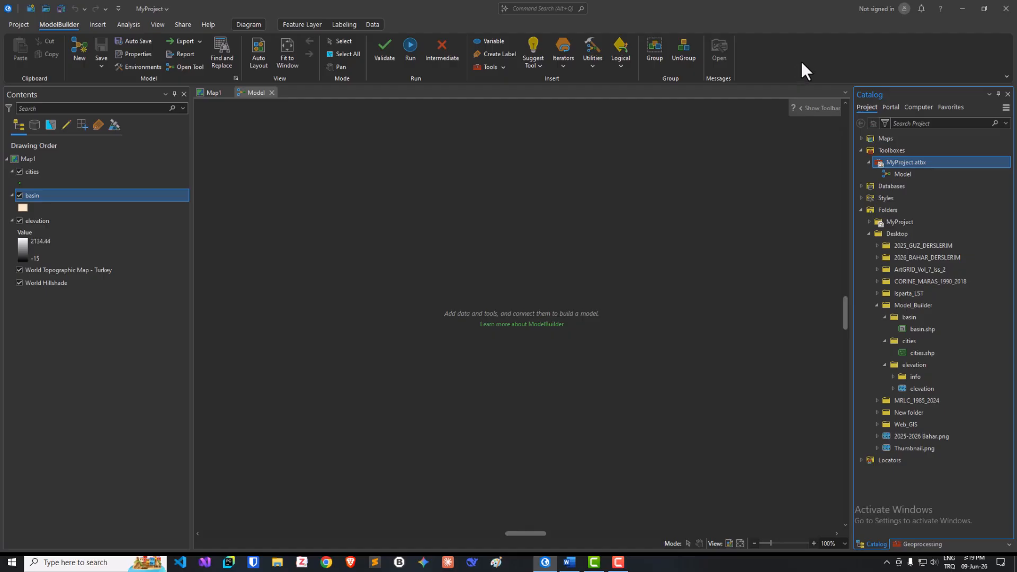
Step: Create a new toolbox in the Model_Builder folder, keeping the default name New Toolbox.atbx
right_click(906, 311)
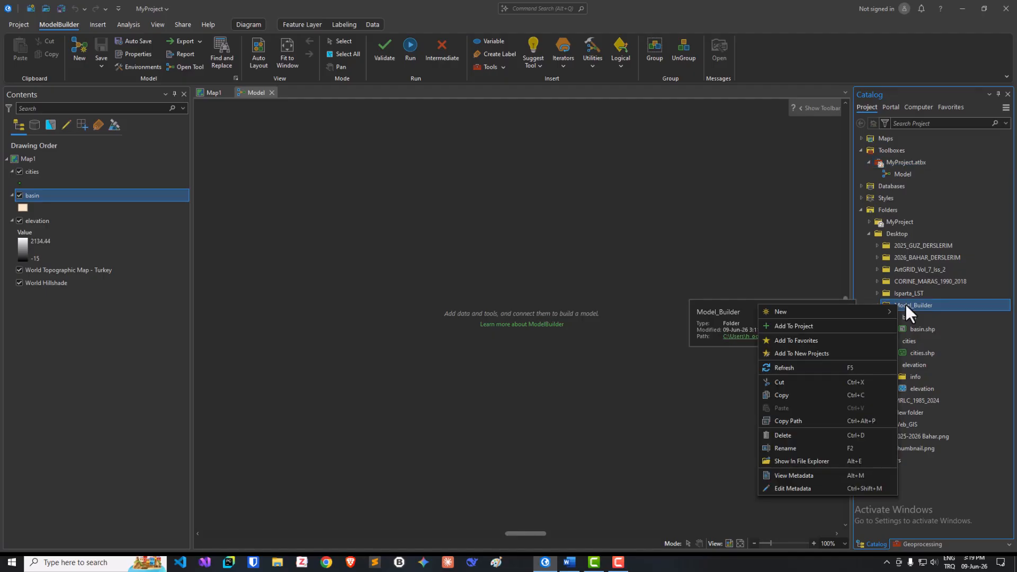
mouse_move(818, 311)
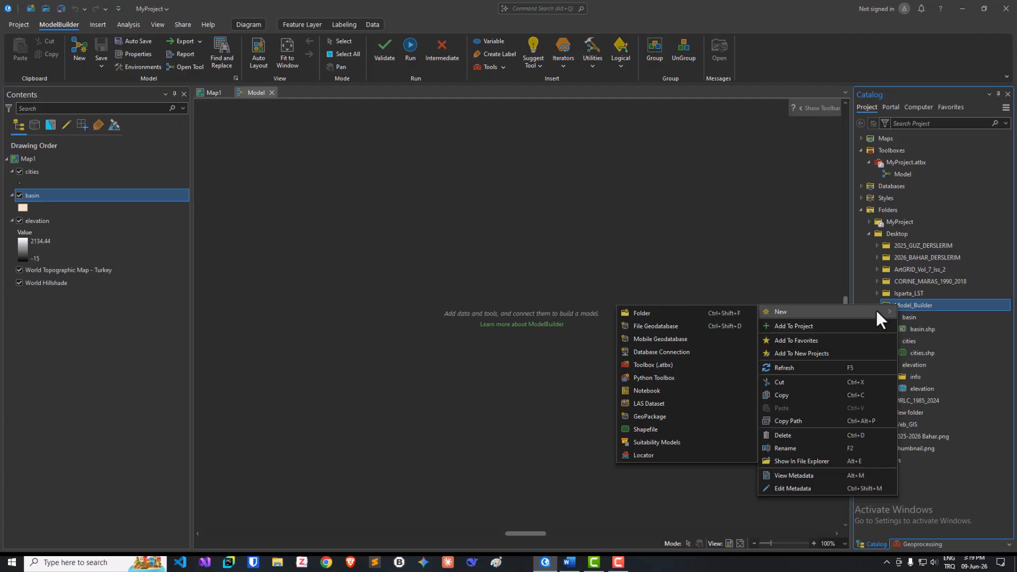
click(653, 364)
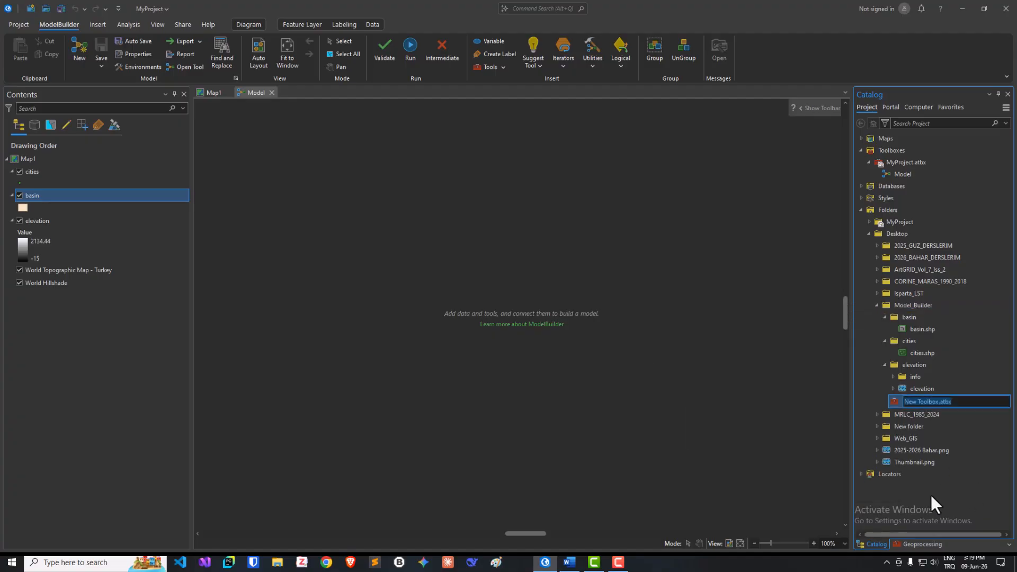
key(Return)
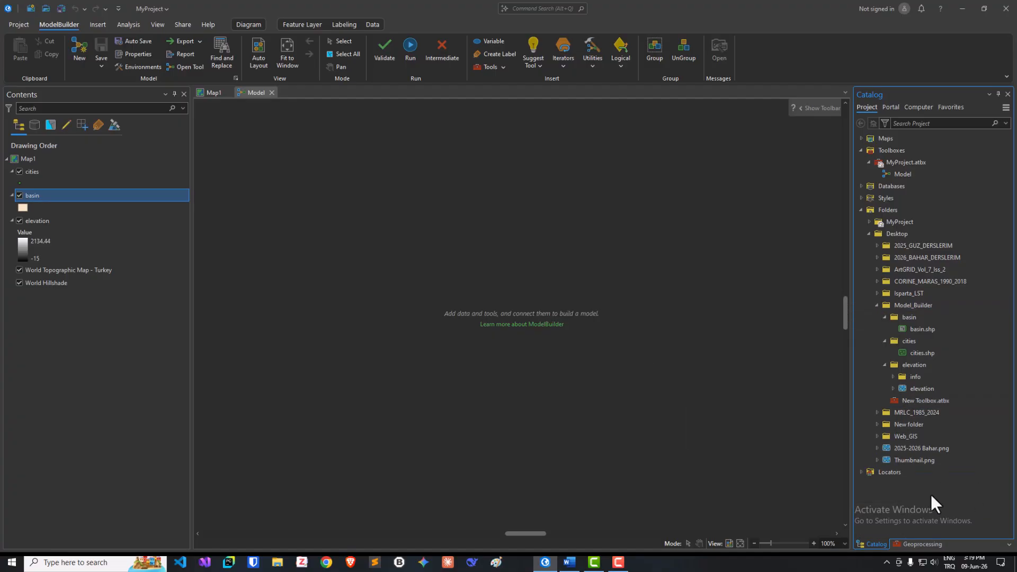
right_click(914, 400)
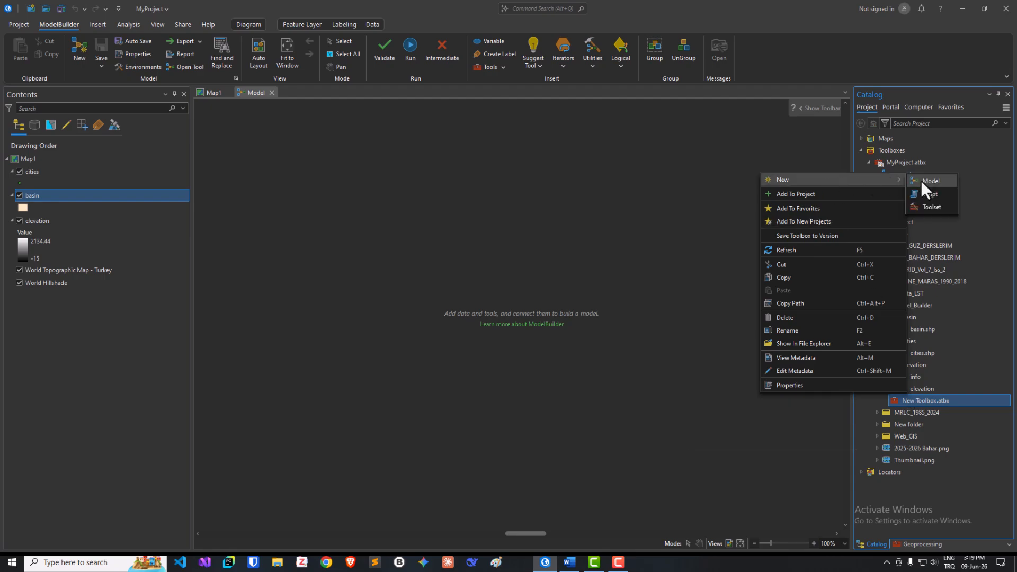
click(792, 53)
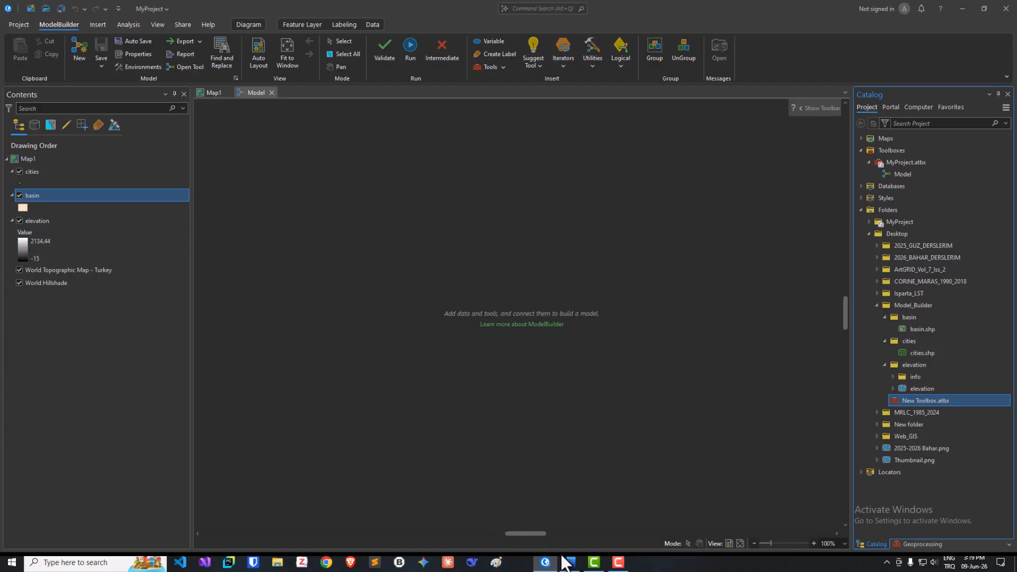
Step: Check the suitability criteria table in Word and place the elevation layer in the upper-left area of the model canvas
click(570, 561)
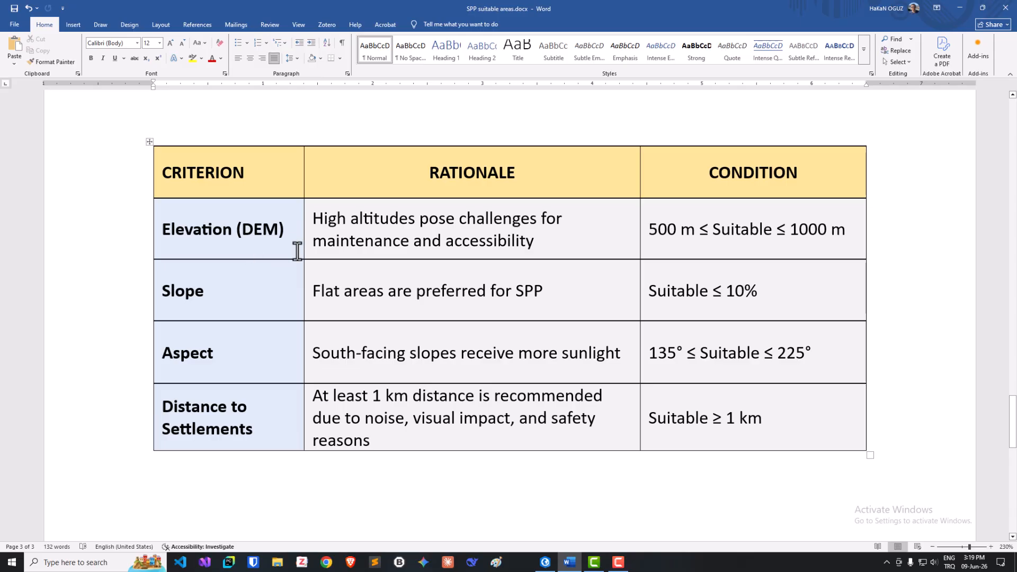
click(564, 563)
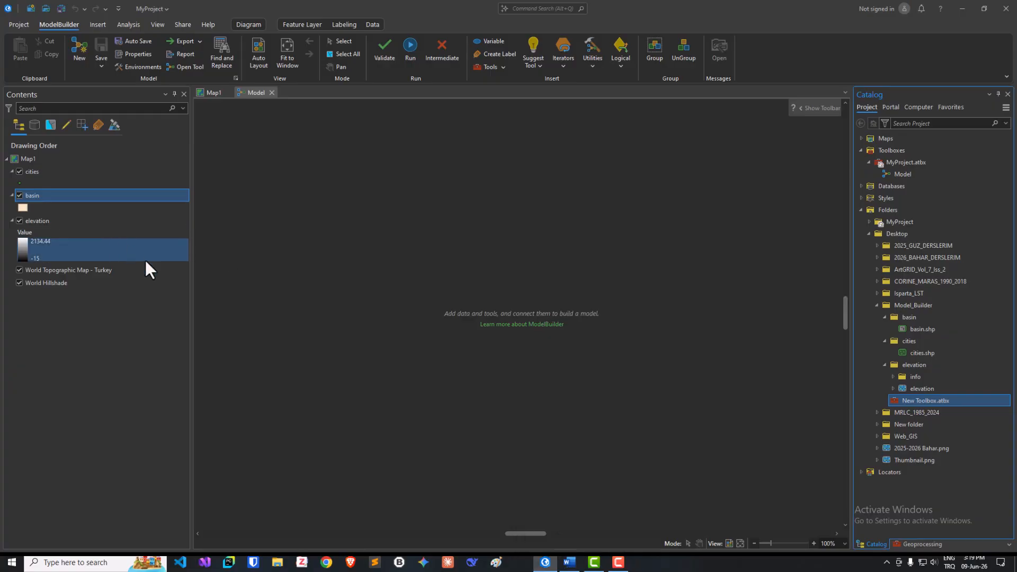
click(42, 222)
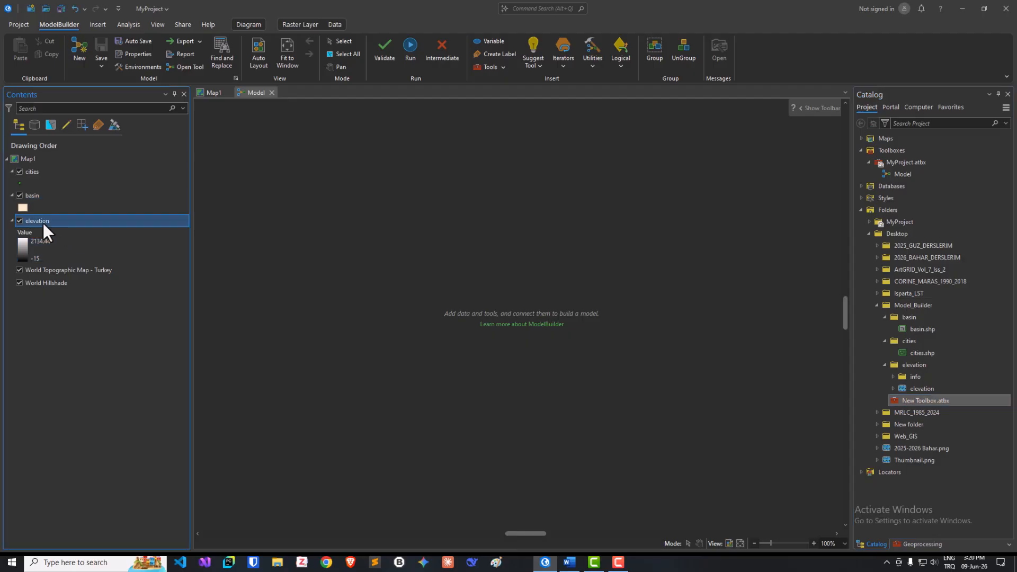
drag(43, 222, 226, 231)
drag(273, 237, 257, 156)
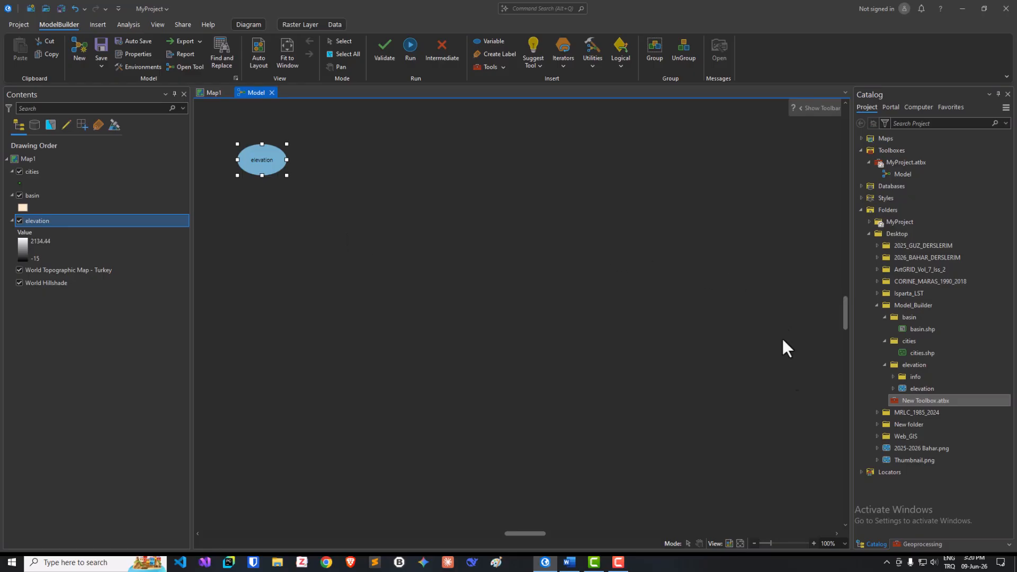
Step: Add the Con tool to the model beside elevation and connect elevation as its input conditional raster
click(919, 544)
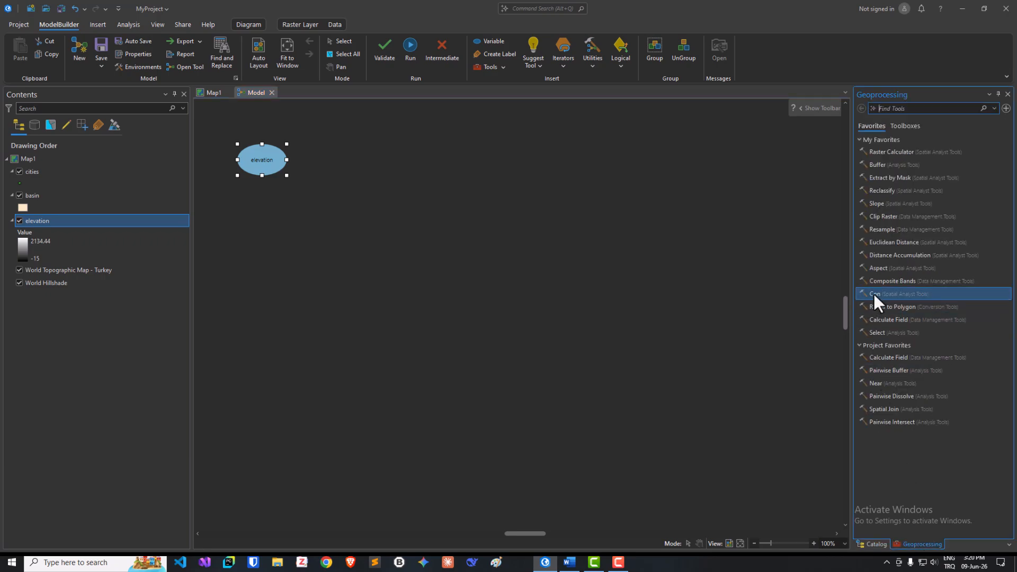
drag(873, 294, 339, 157)
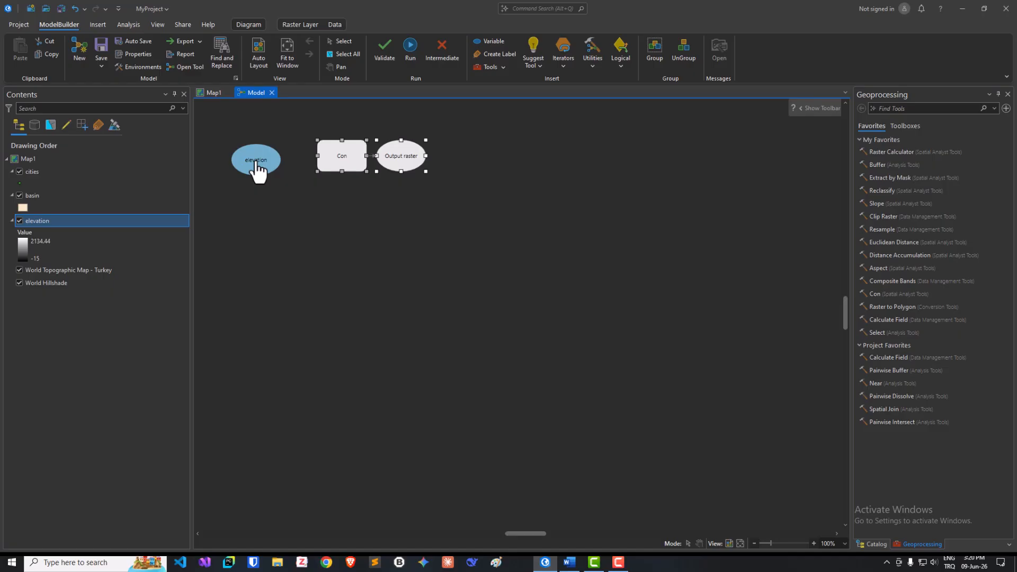
drag(256, 169, 331, 167)
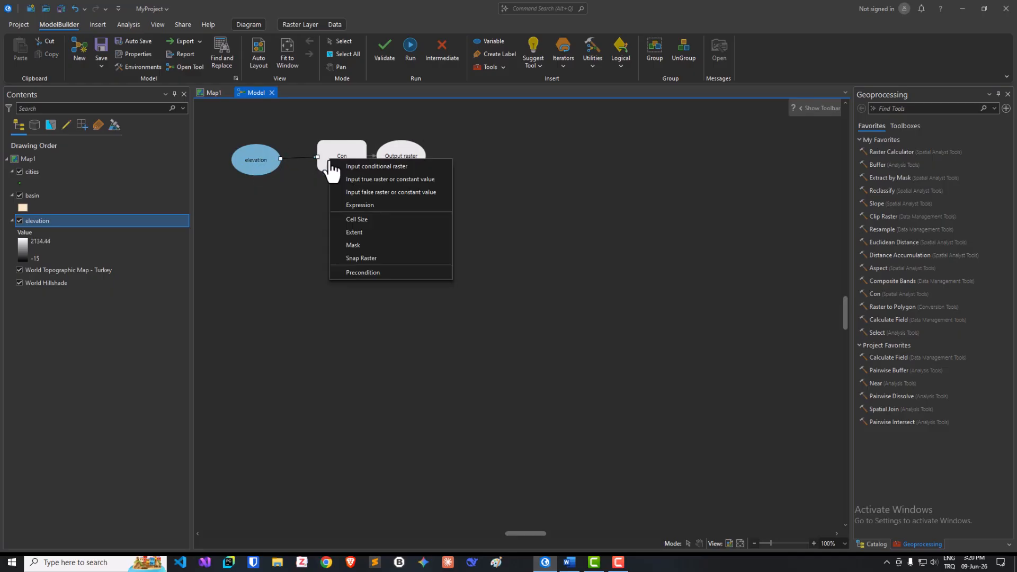
click(353, 166)
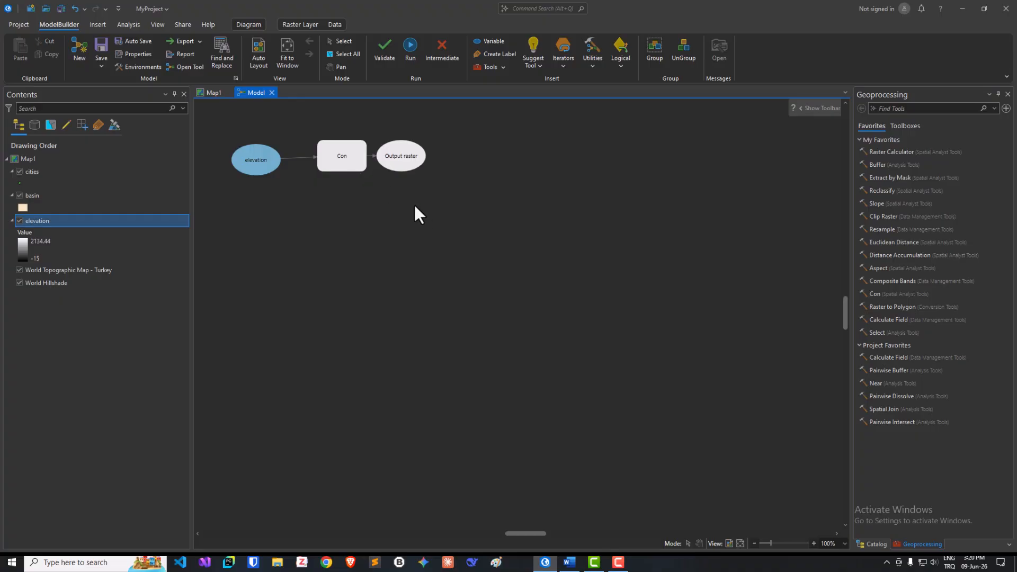
Step: Open the Con tool's parameters, choose VALUE for the first clause and check the elevation limits in the Word criteria table
double_click(336, 170)
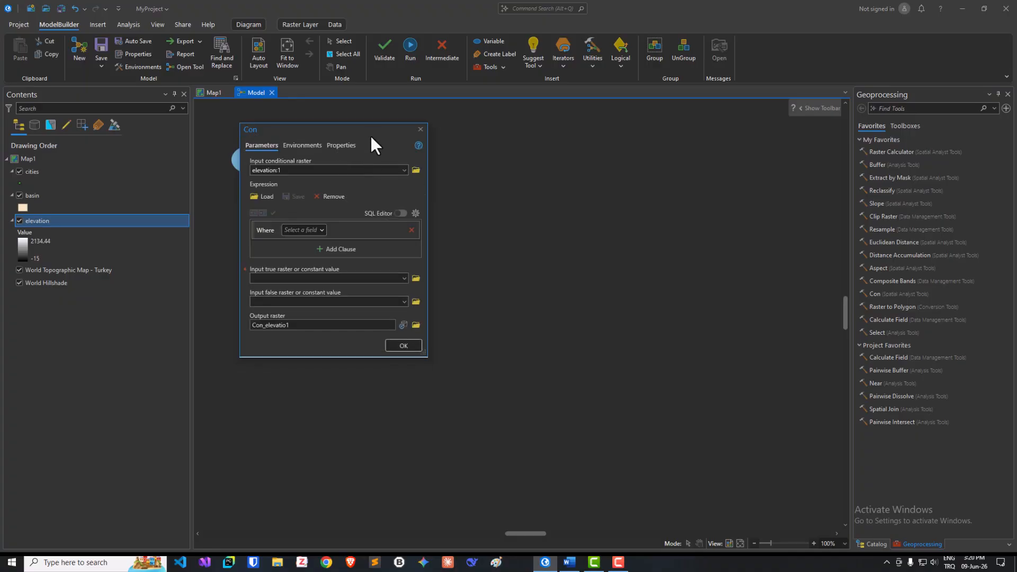
drag(366, 132, 589, 145)
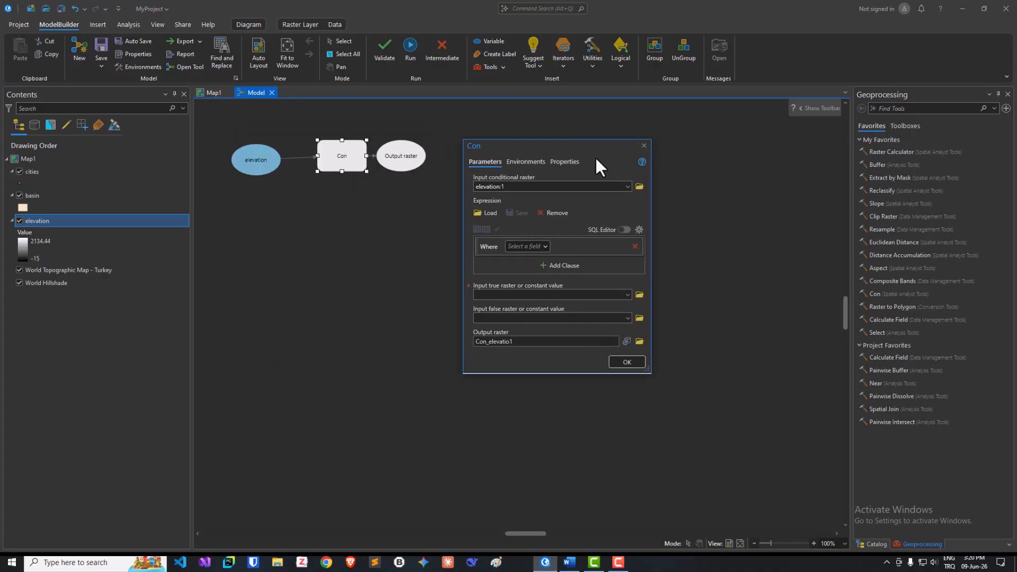
click(533, 247)
click(517, 258)
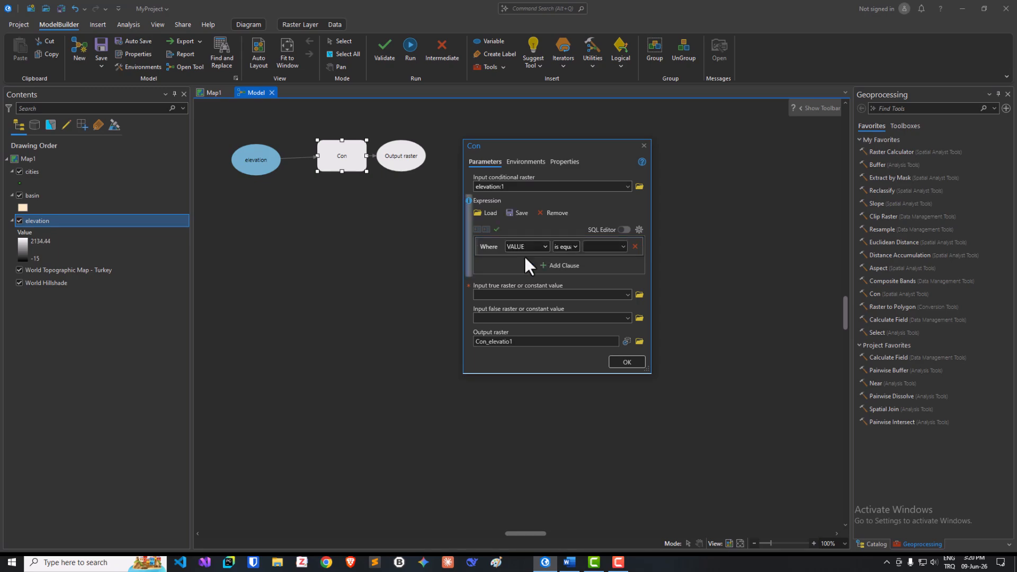
click(577, 562)
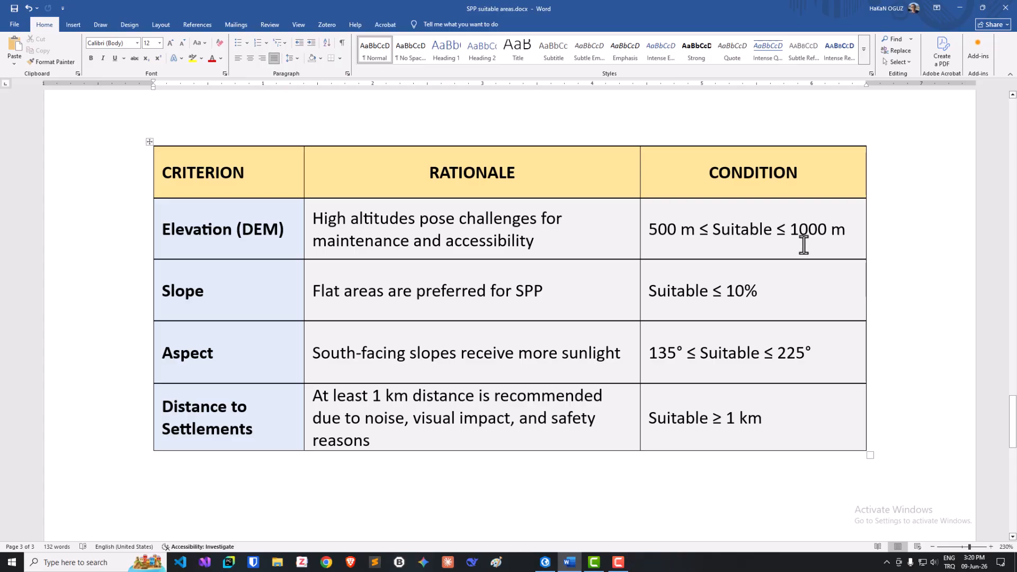
click(959, 8)
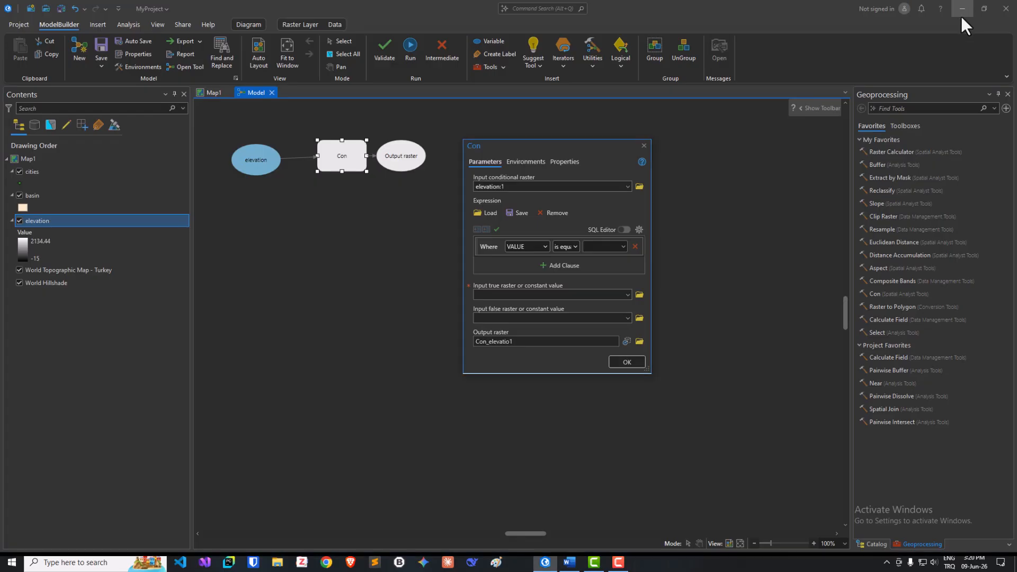
Step: Set the first Con clause's condition to "is greater than or equal to" 500
click(602, 247)
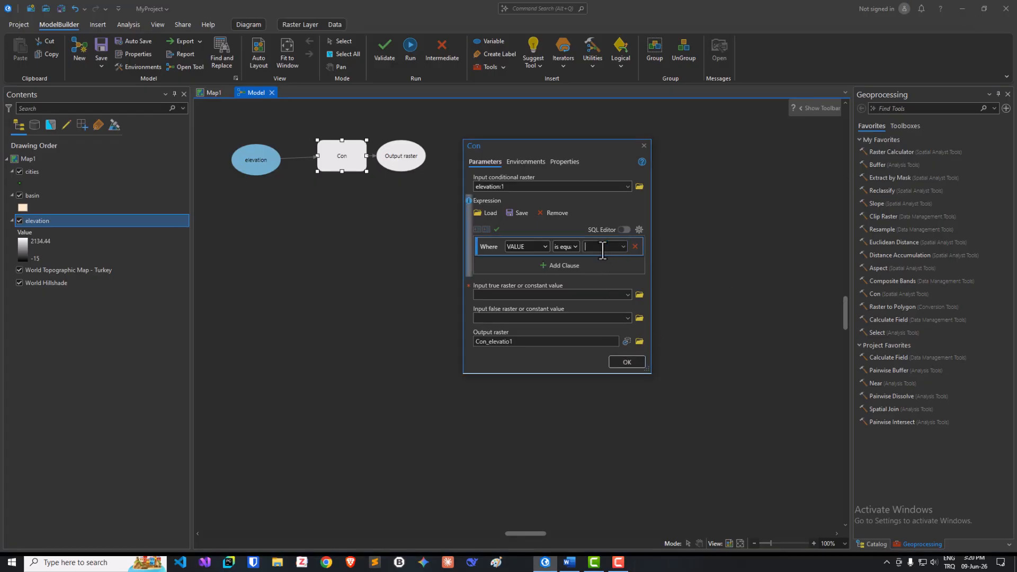
click(575, 247)
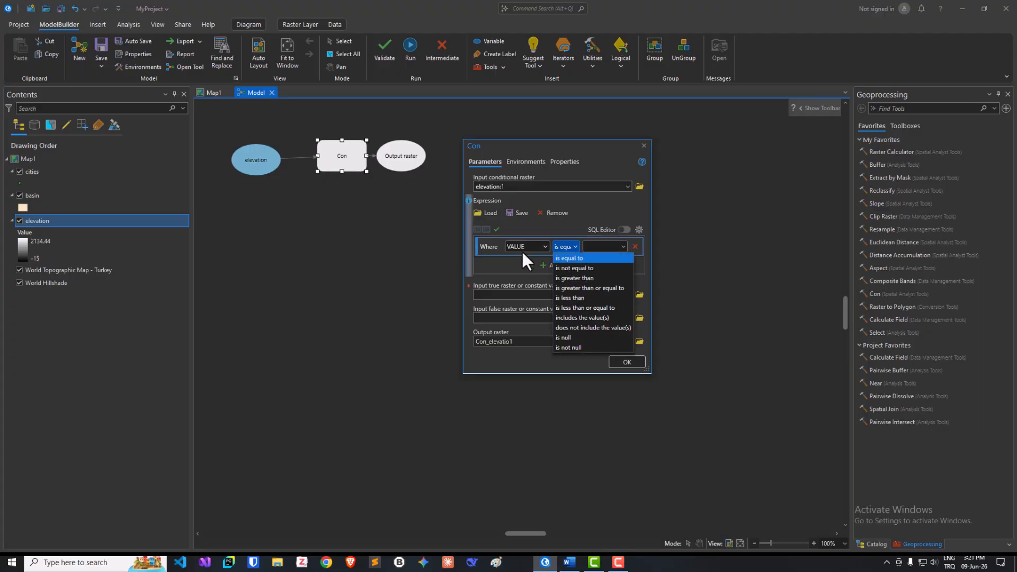
click(580, 289)
click(588, 247)
text(500)
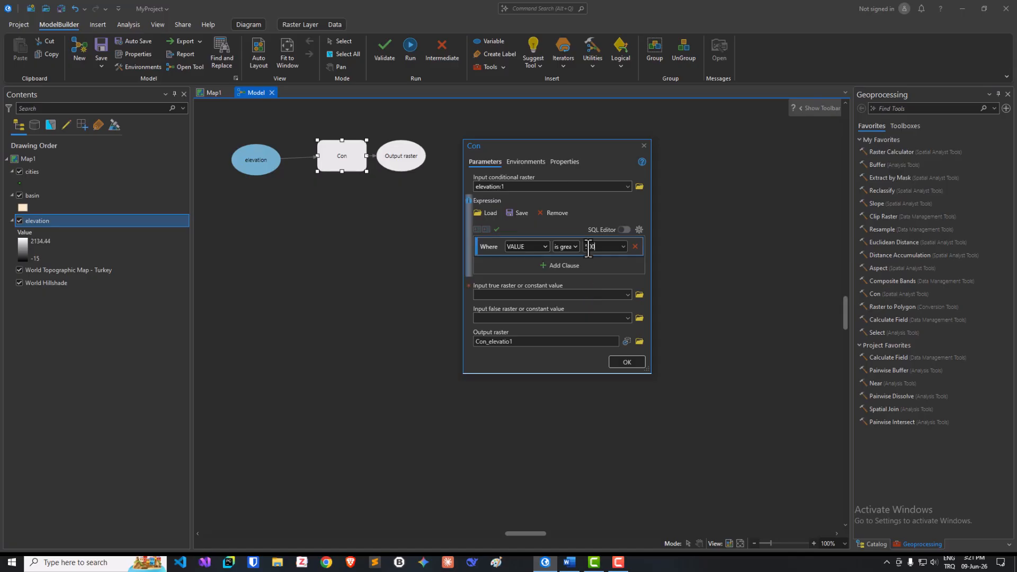
Step: Add a second Con clause with And, requiring VALUE "is less than or equal to" 1000
click(564, 265)
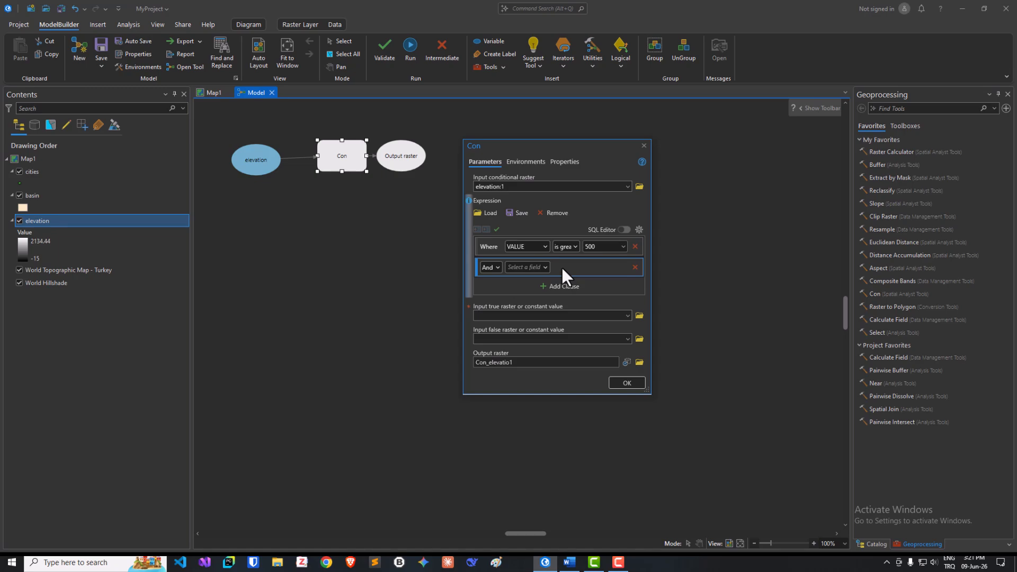
click(545, 267)
click(538, 277)
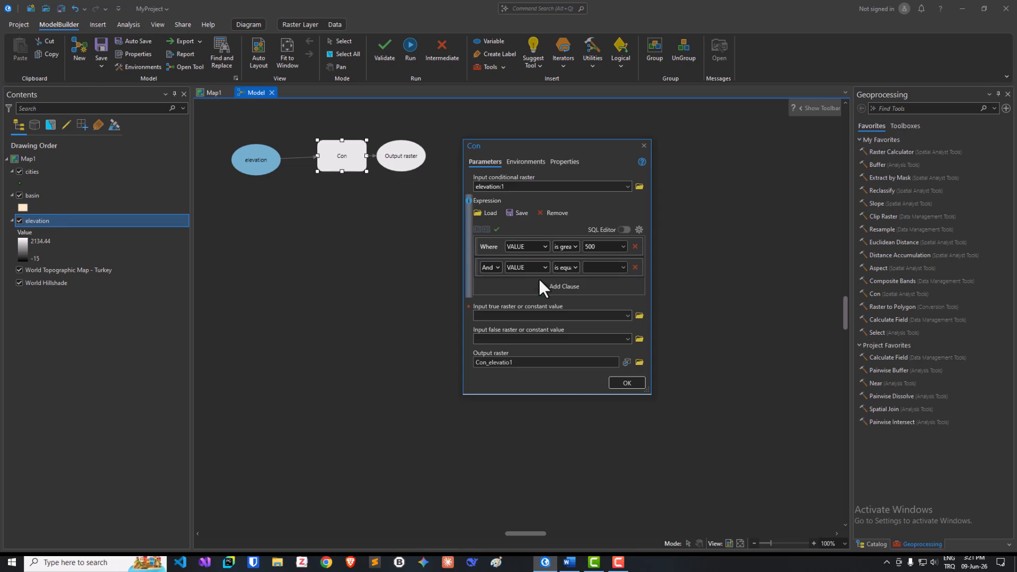
click(571, 269)
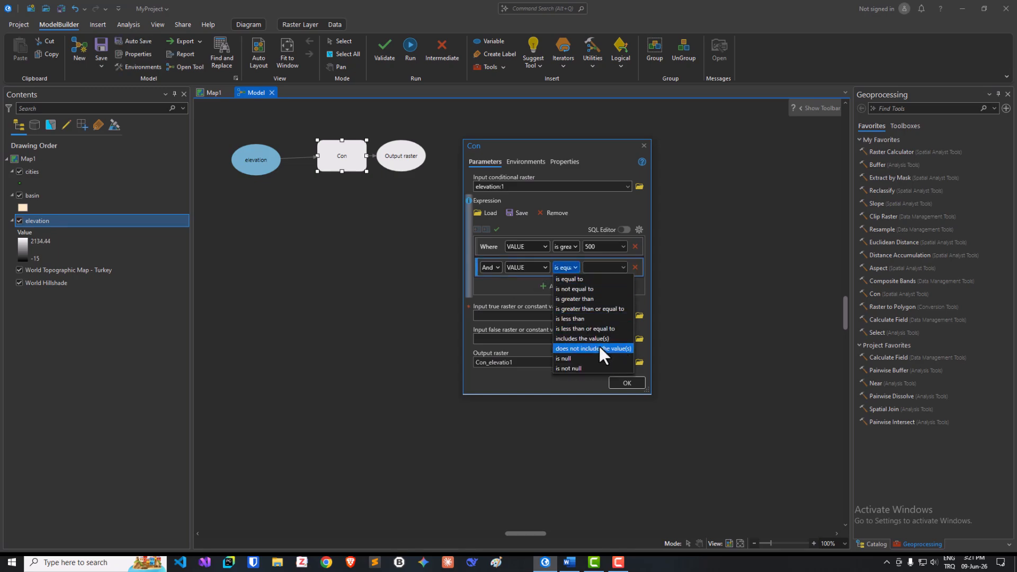
click(590, 329)
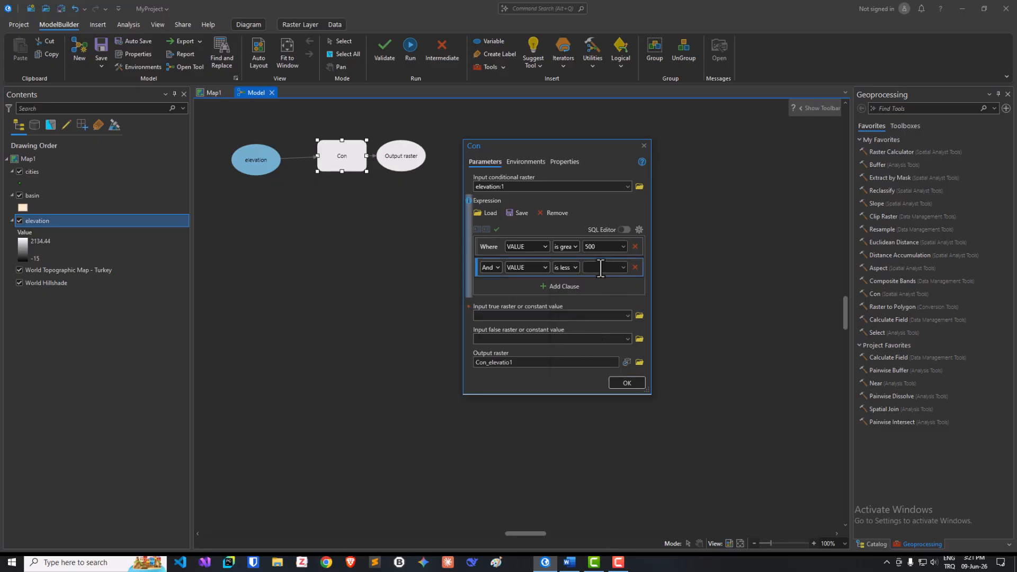
click(601, 269)
text(1000)
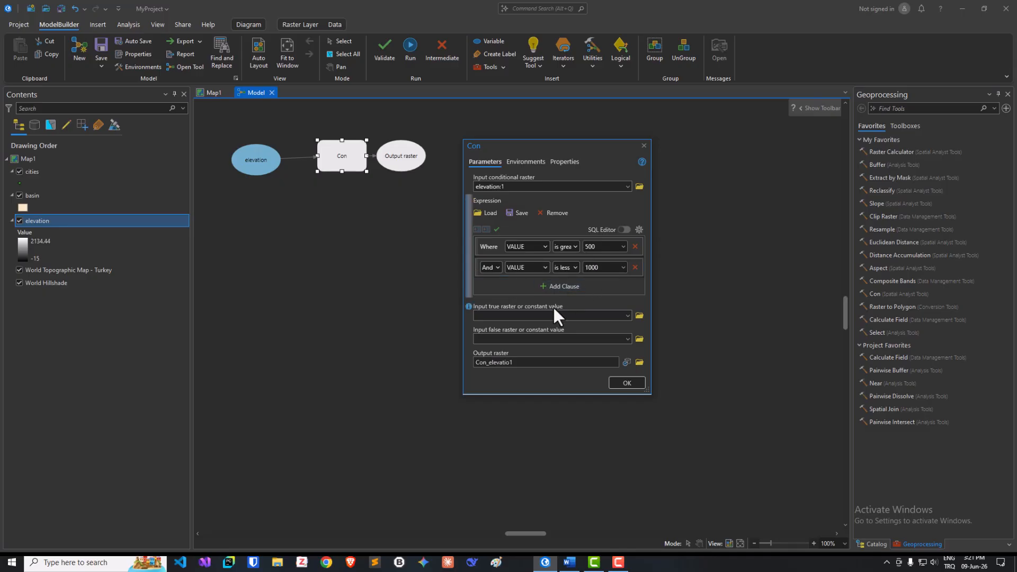
Step: Set the Con tool's true constant value to 1 and its false constant value to 0
click(510, 316)
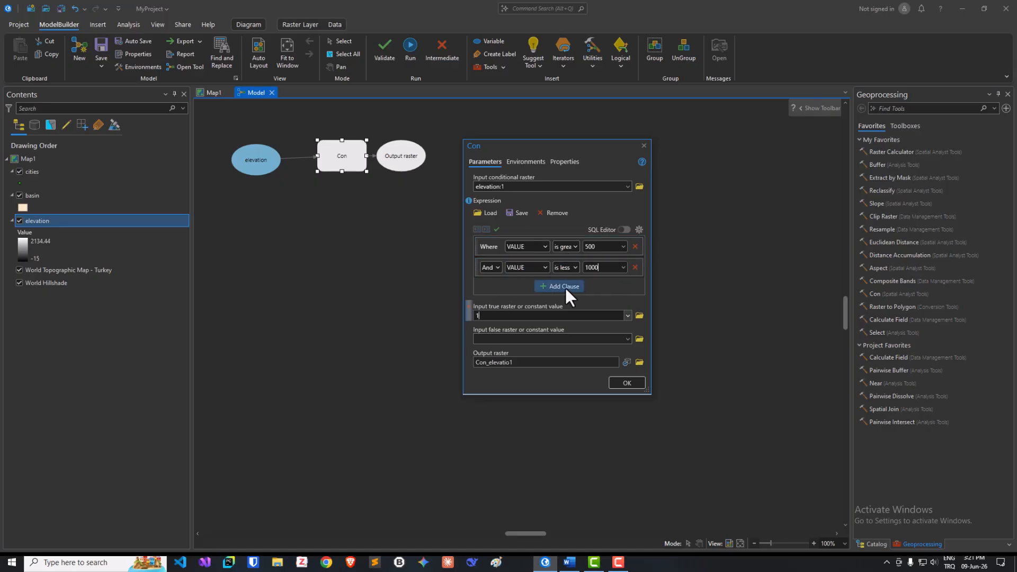
text(0)
click(485, 339)
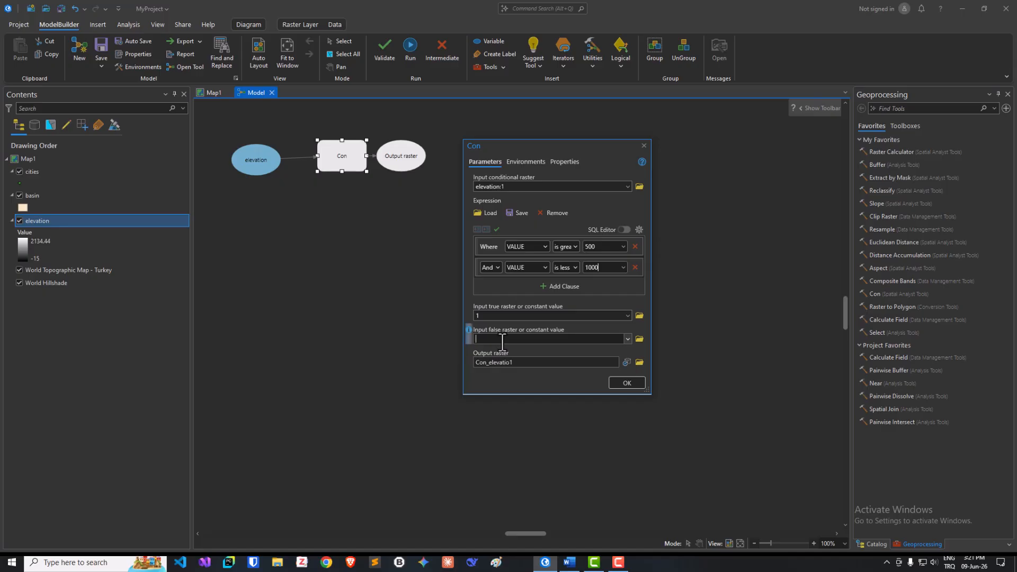
text(0)
Step: Name the Con tool's output raster criteria1 and apply the tool's parameters
click(533, 362)
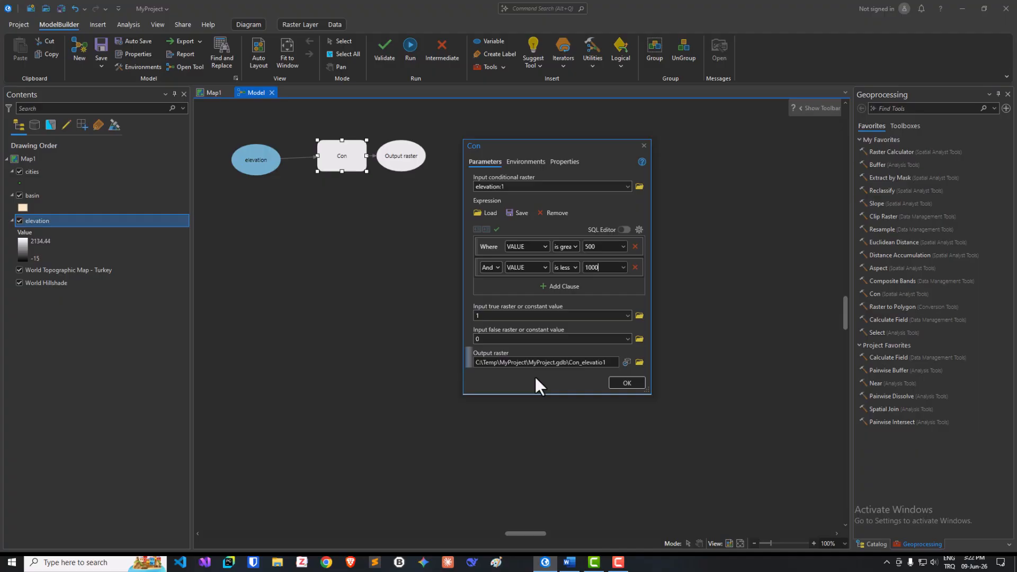
key(BackSpace)
key(BackSpace)
key(BackSpace)
key(BackSpace)
key(BackSpace)
key(BackSpace)
key(BackSpace)
key(BackSpace)
key(BackSpace)
key(BackSpace)
key(BackSpace)
key(BackSpace)
key(BackSpace)
text(criteria1)
click(615, 381)
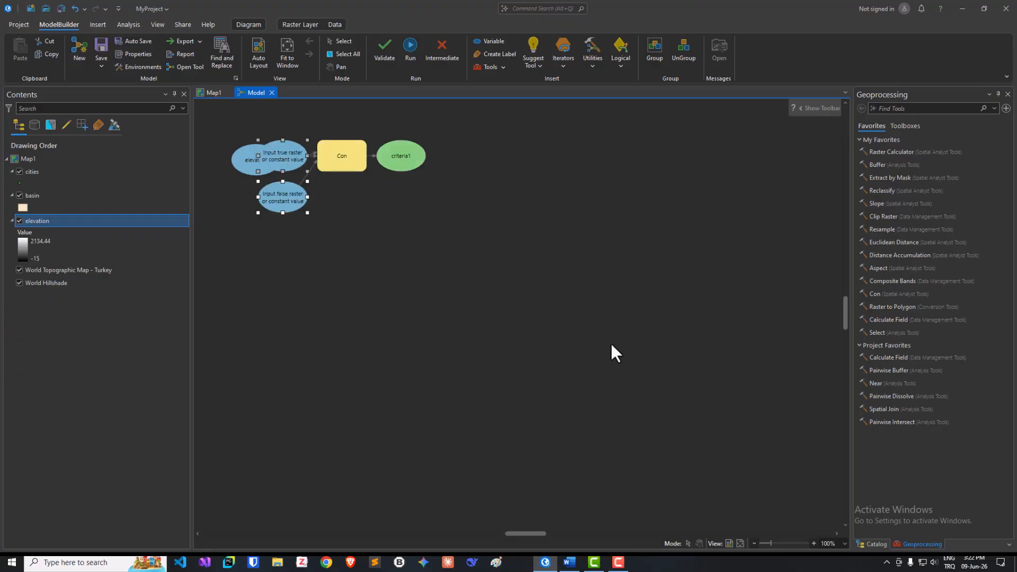
Step: Arrange the model by placing the true-value variable above Con and the false-value variable below it
click(332, 241)
drag(291, 157, 349, 121)
drag(296, 197, 351, 196)
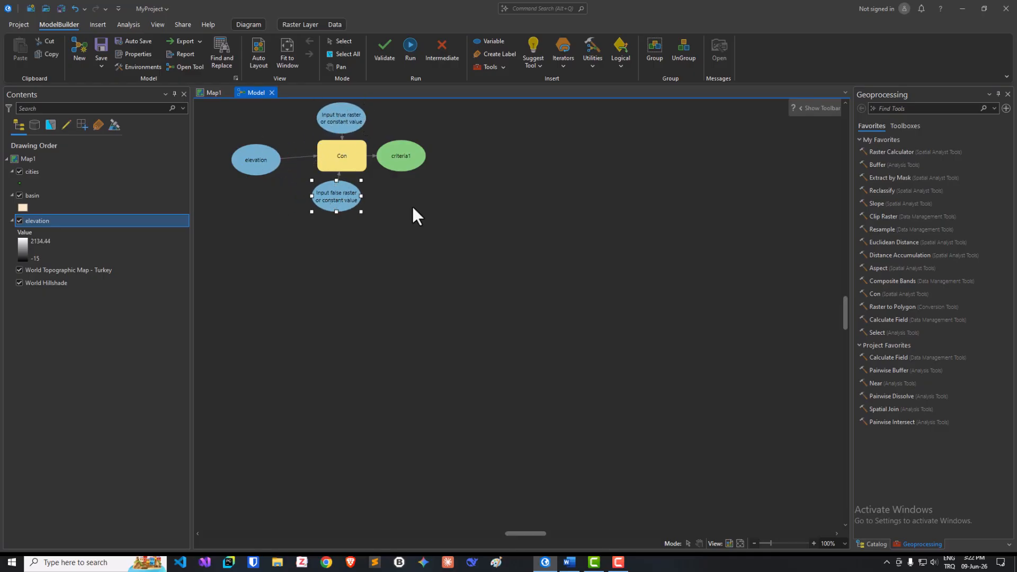
click(446, 210)
Step: Run the model with "Close on completion" enabled and dismiss the run report
click(410, 46)
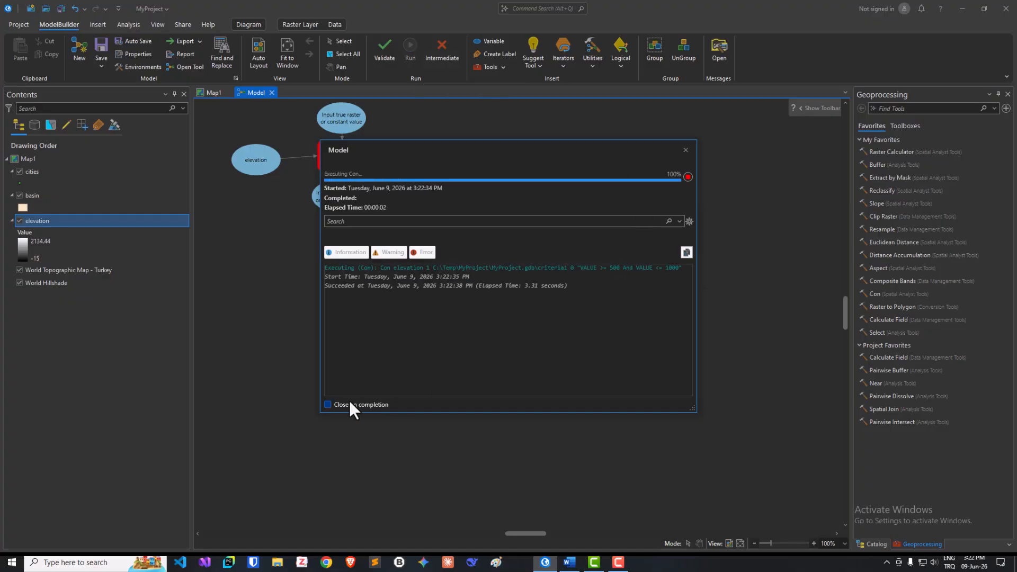
click(326, 404)
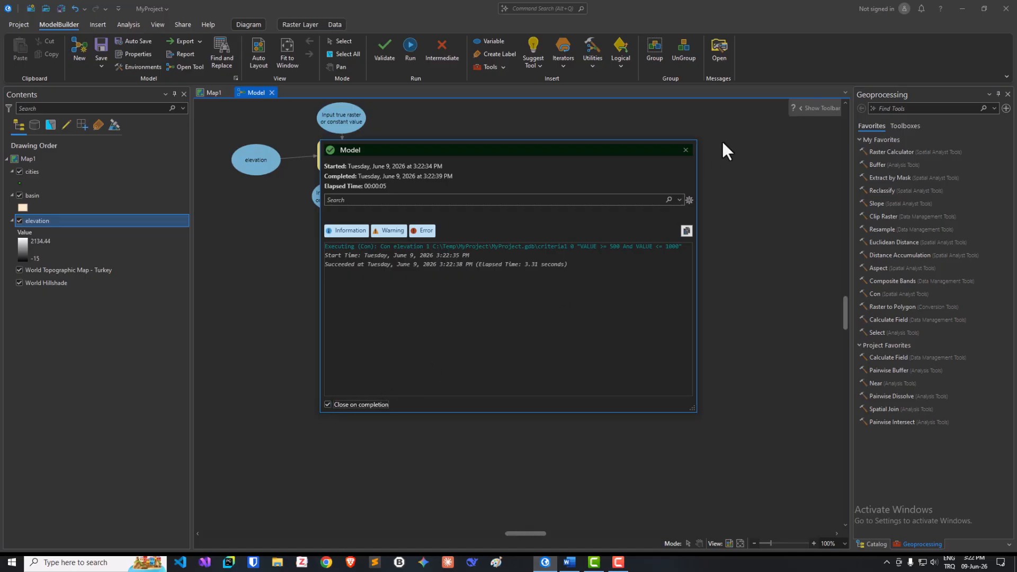
click(688, 150)
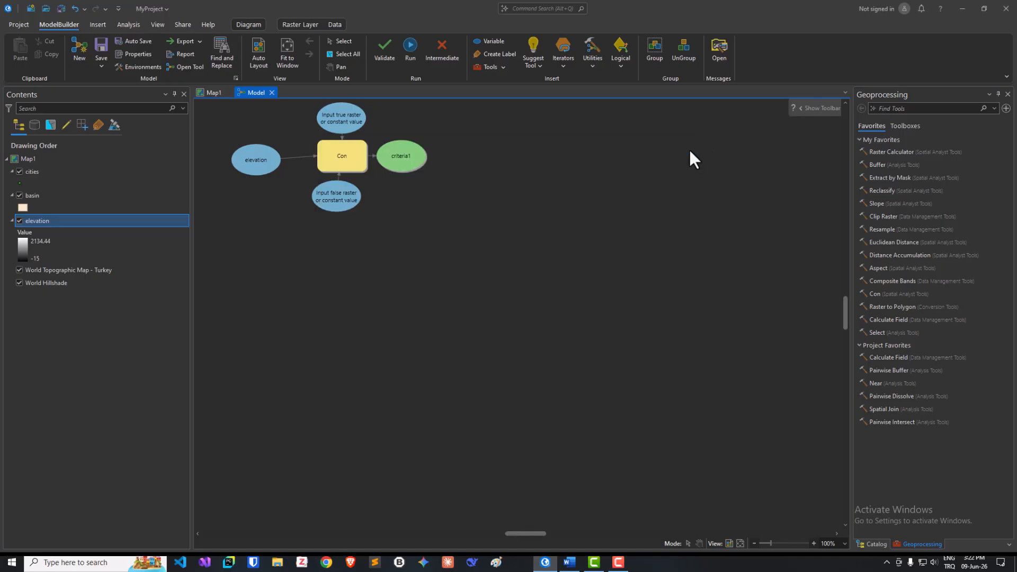
Step: Add the criteria1 output to the display, inspect it in Map1 and return to the model
click(406, 166)
drag(411, 157, 424, 163)
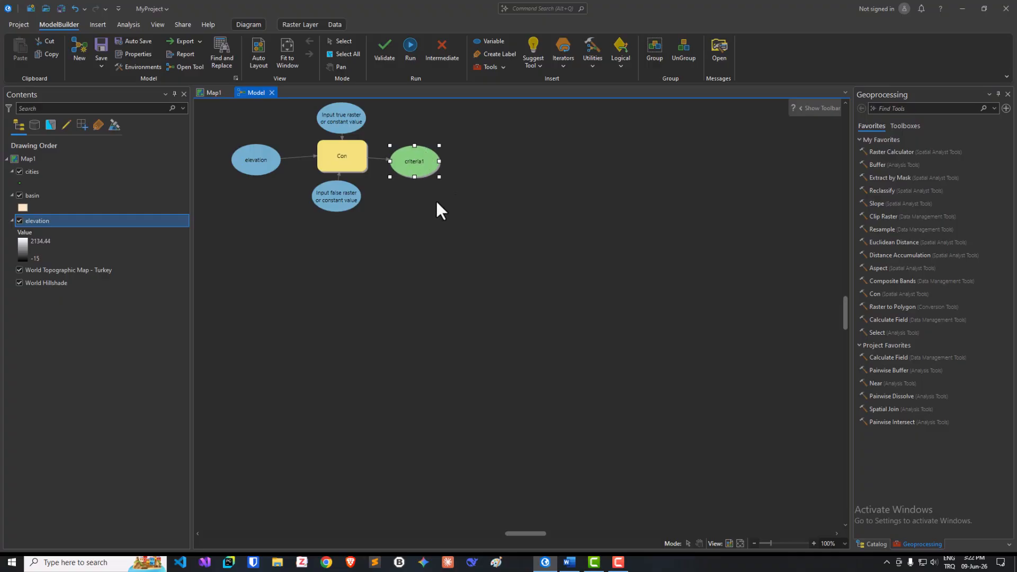
right_click(415, 161)
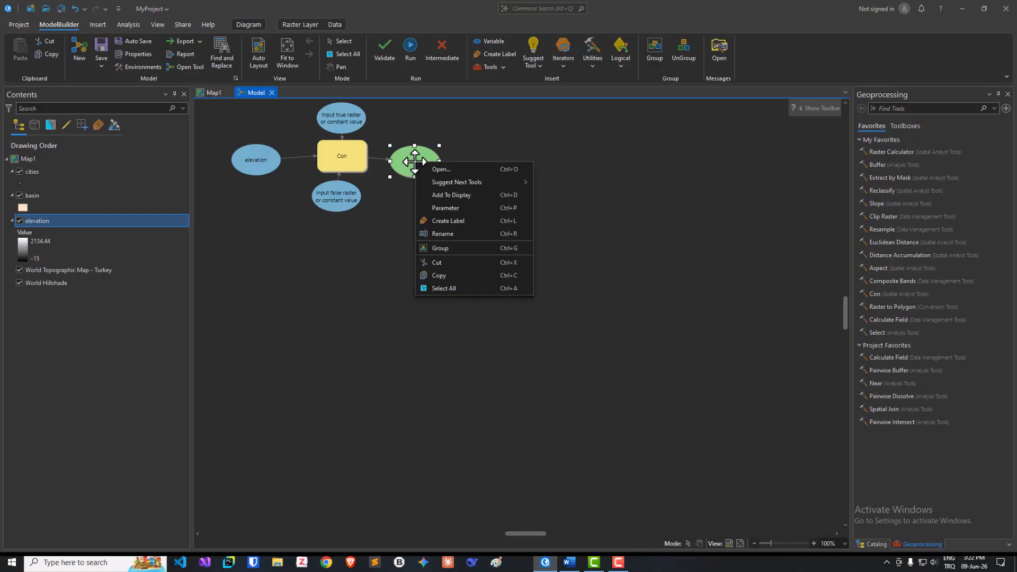
click(458, 195)
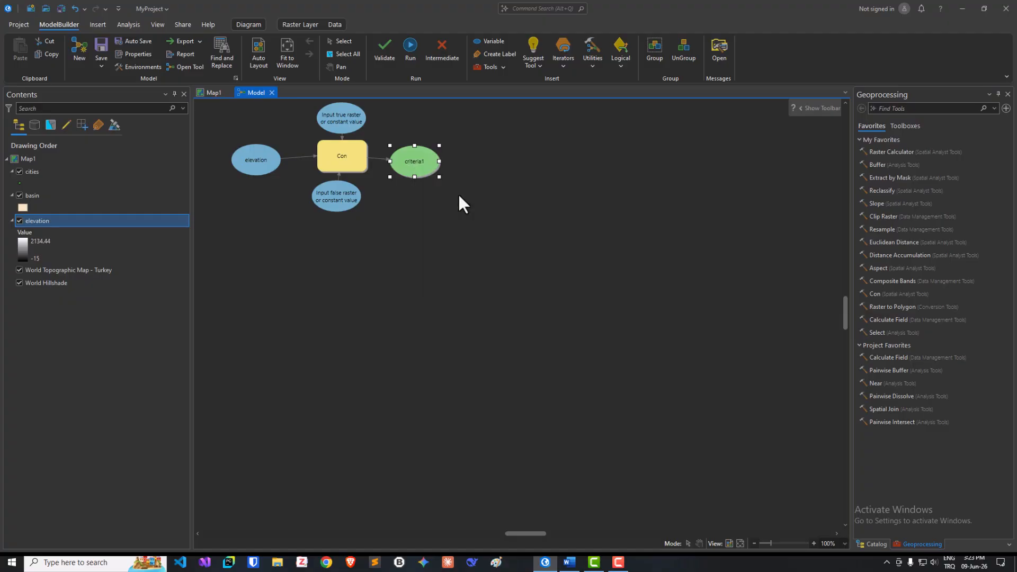
click(214, 93)
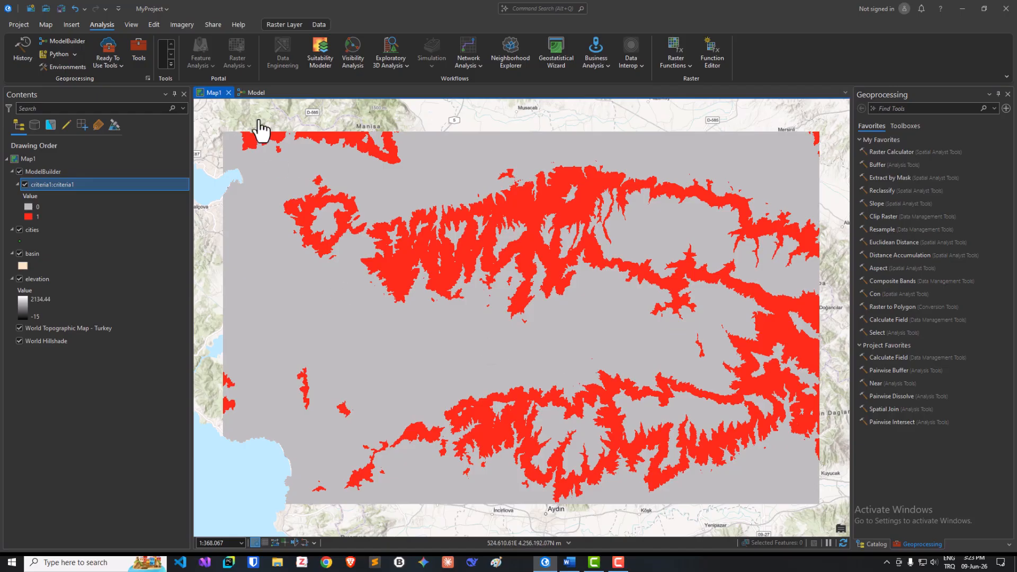
click(253, 93)
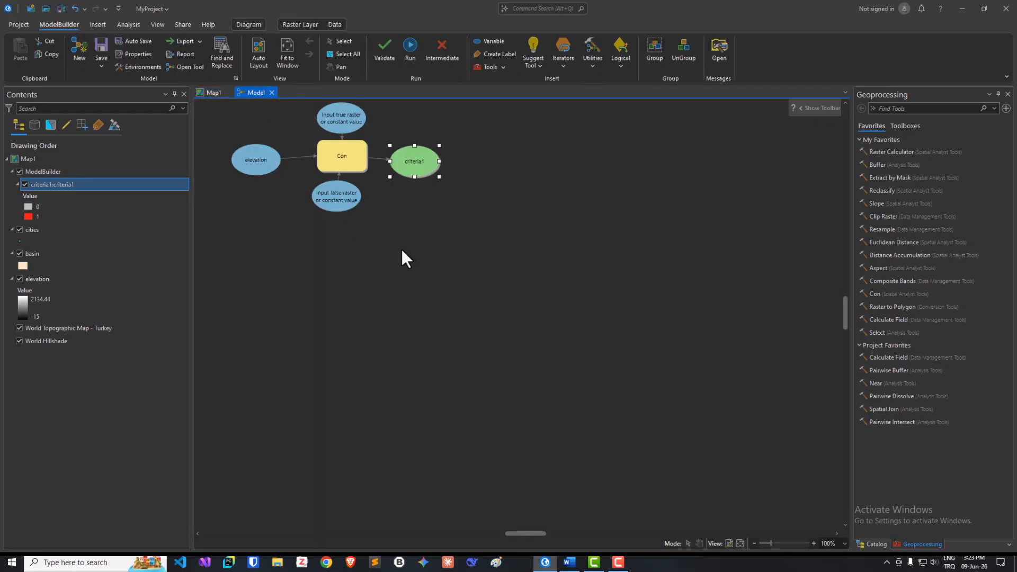
Step: Check the slope criterion in the Word table and add the Slope tool below Con with elevation as its input raster
click(569, 563)
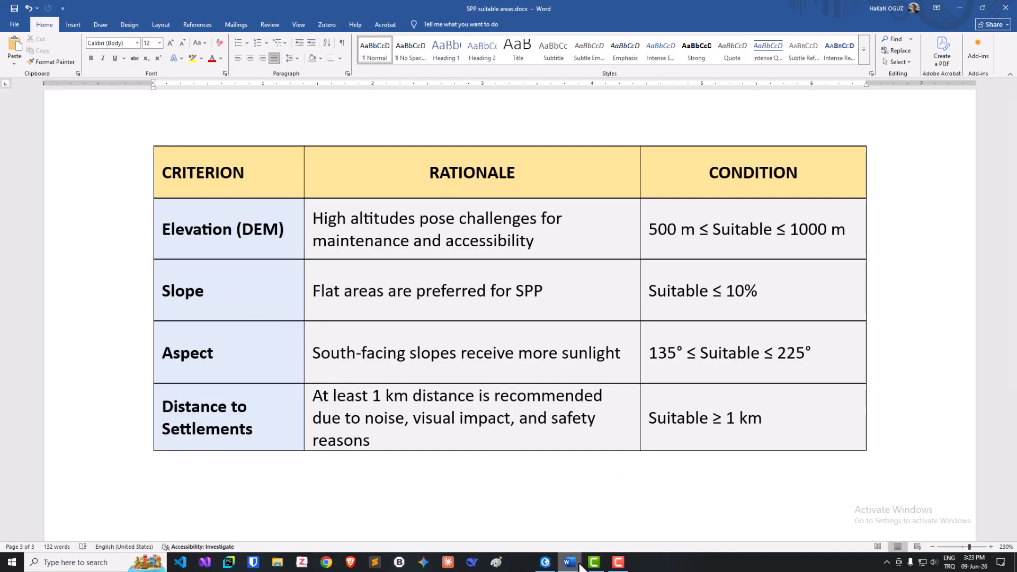
mouse_move(571, 566)
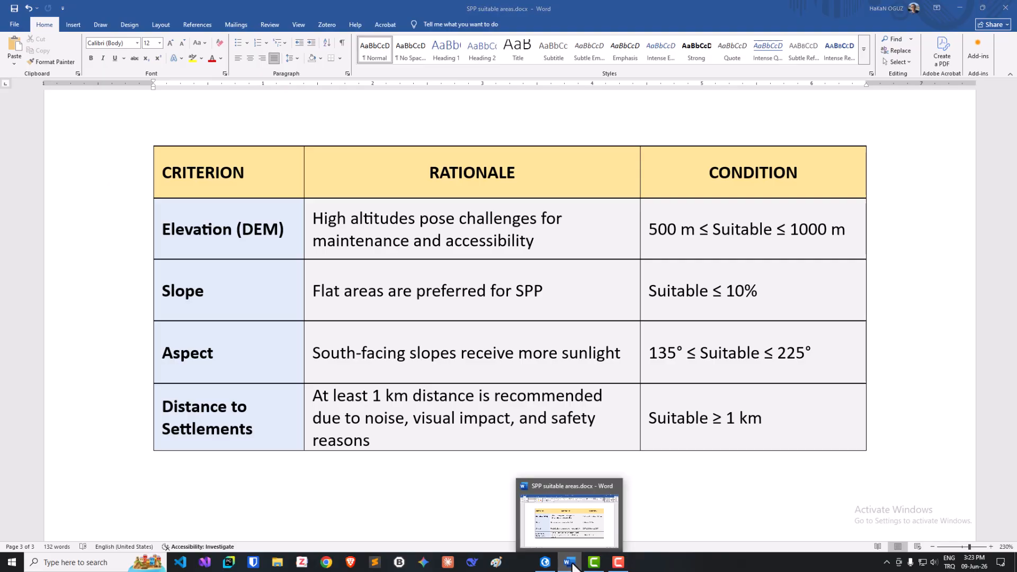
click(571, 564)
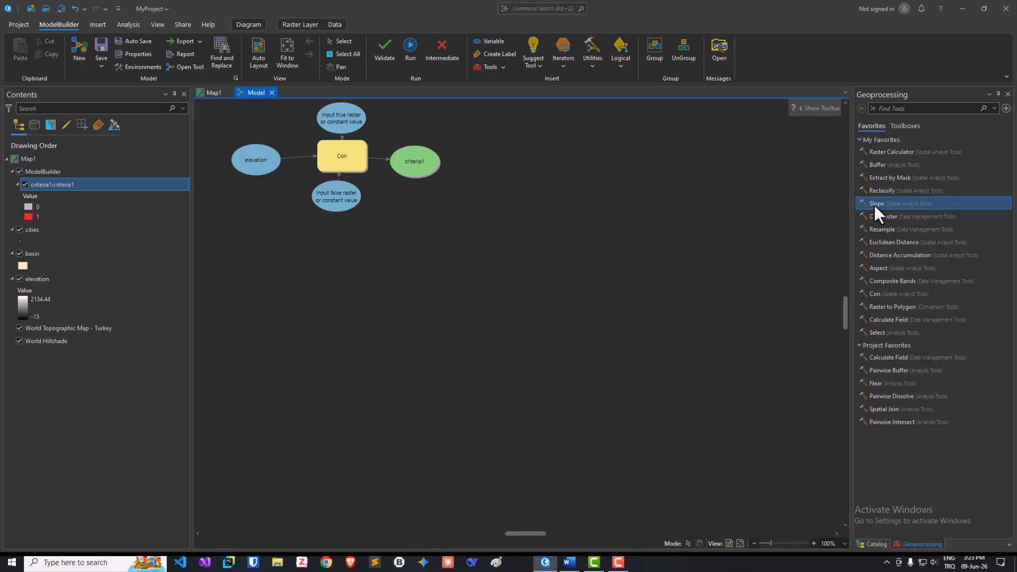
drag(874, 204, 333, 262)
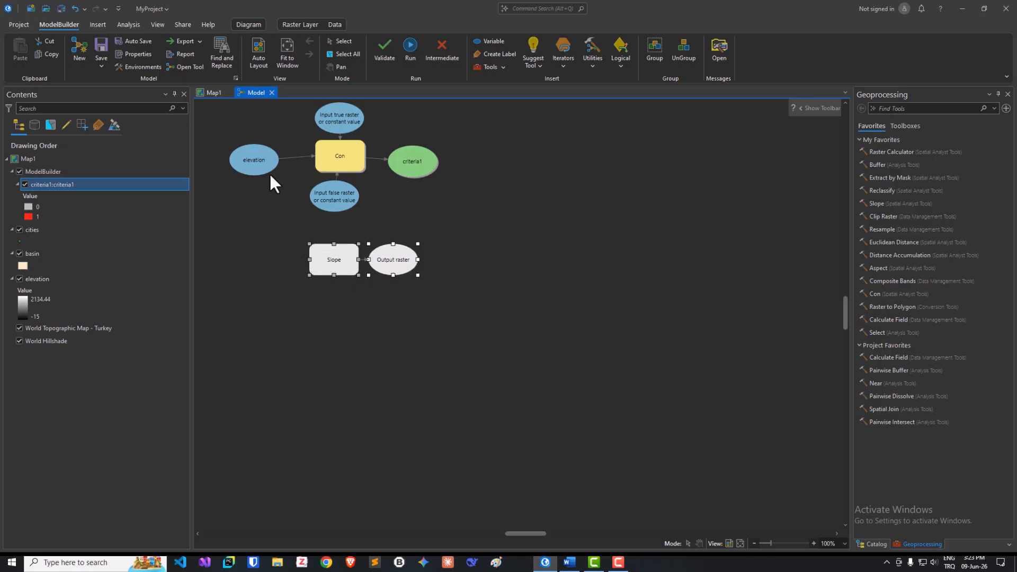
drag(257, 172, 318, 253)
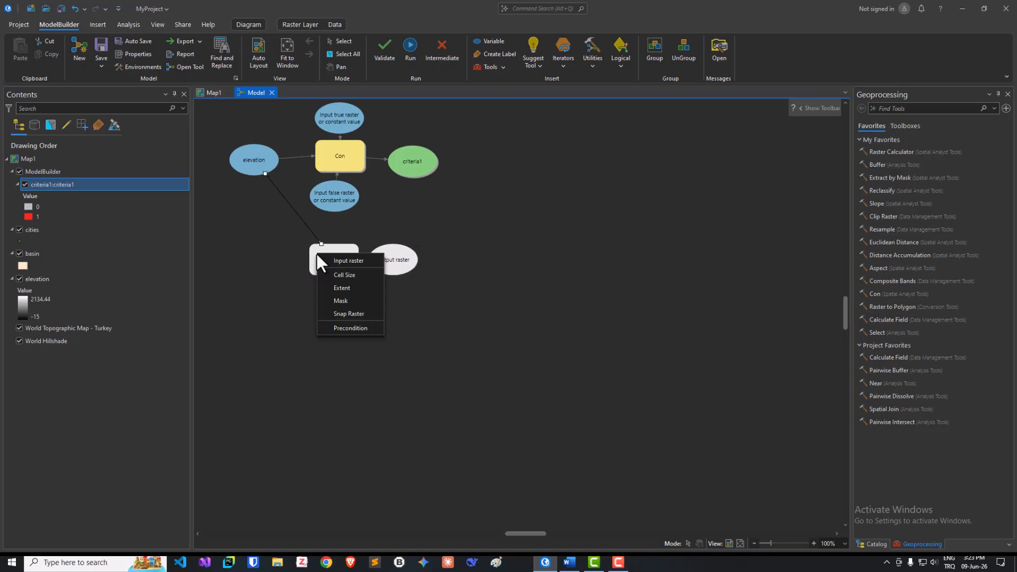
click(334, 260)
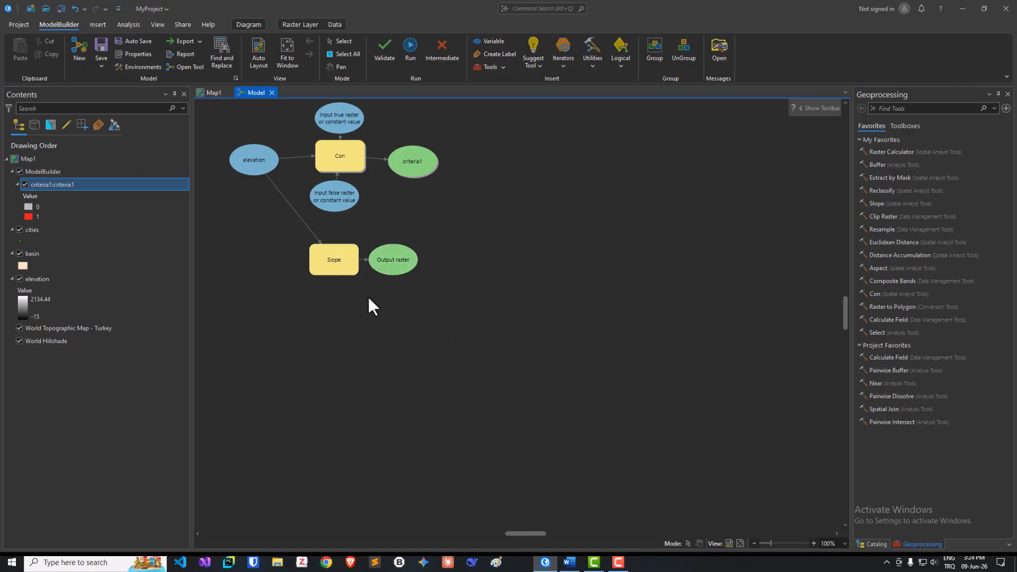
Step: Set the Slope tool's output measurement to Percent rise, checking it against the slope condition in the Word table
double_click(333, 265)
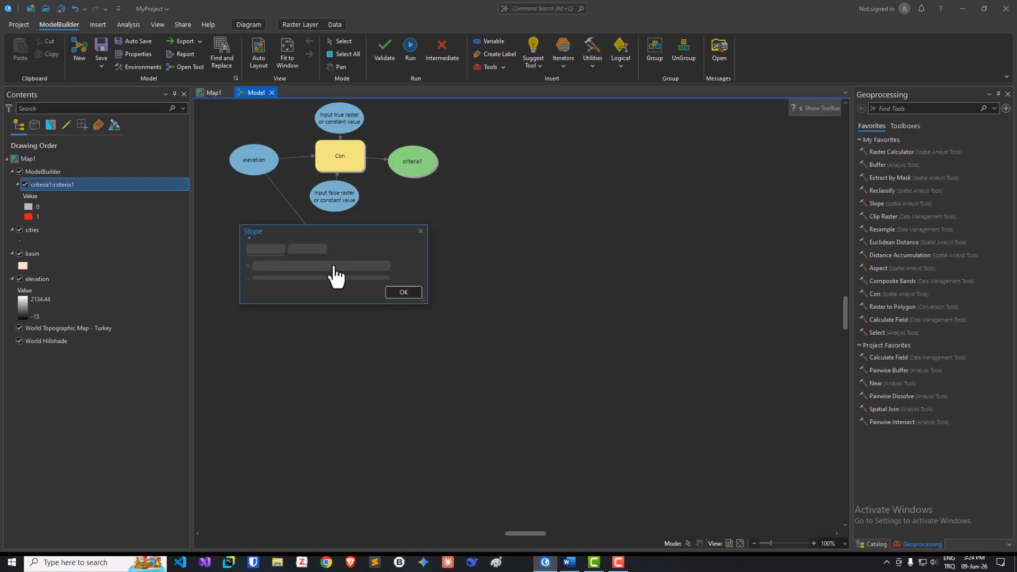
drag(386, 230, 664, 163)
click(702, 185)
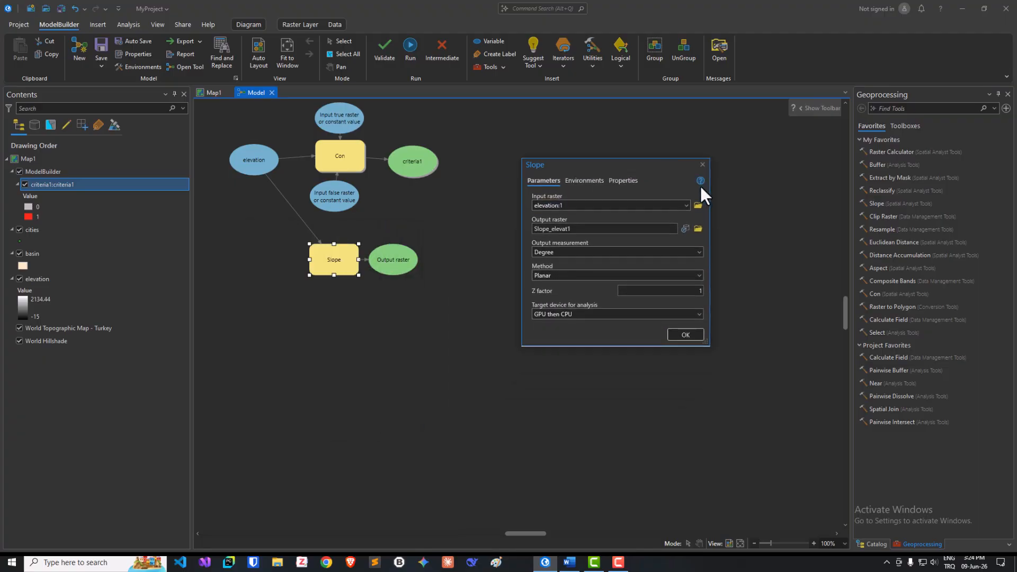
click(699, 253)
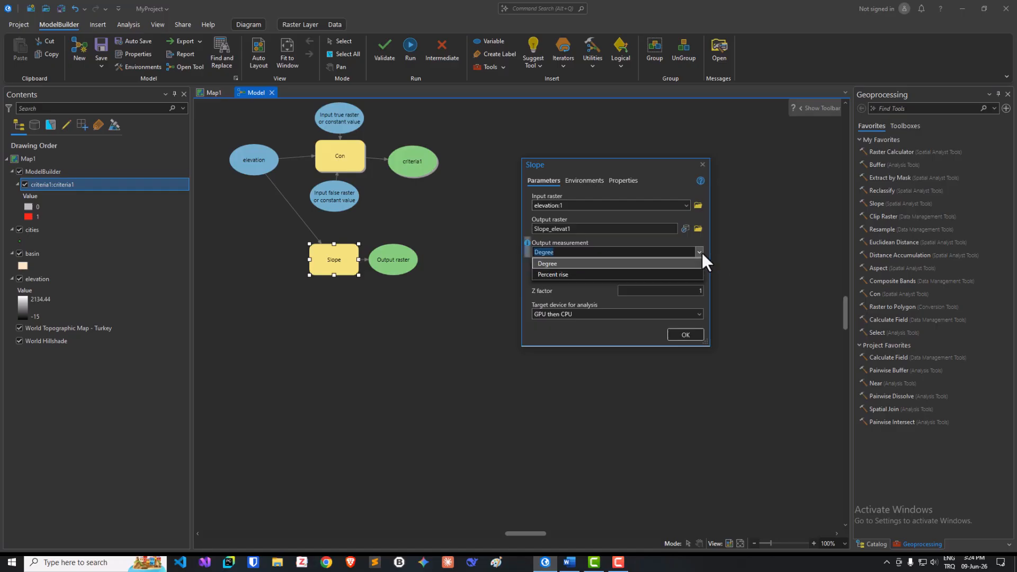
click(589, 273)
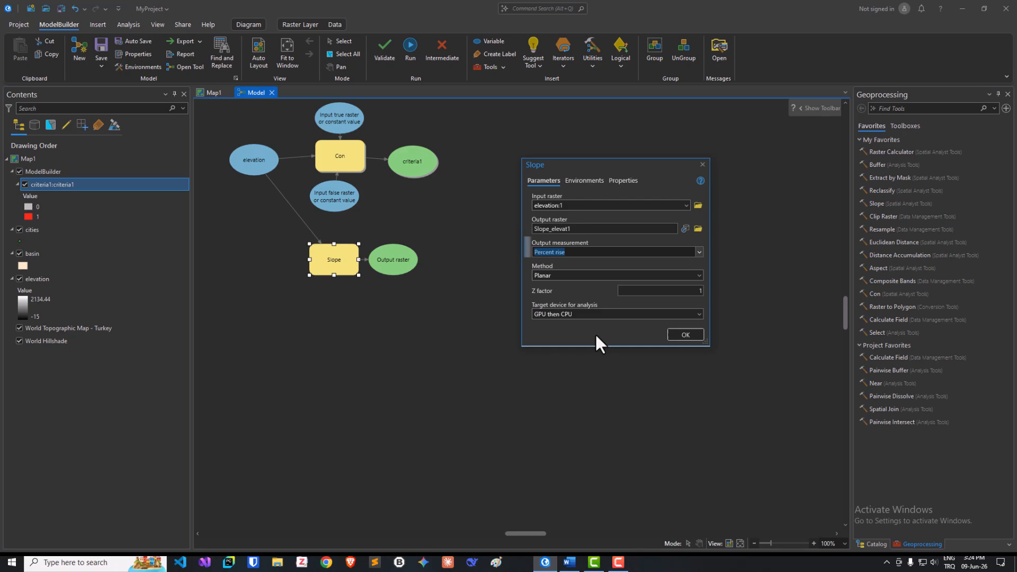
click(569, 562)
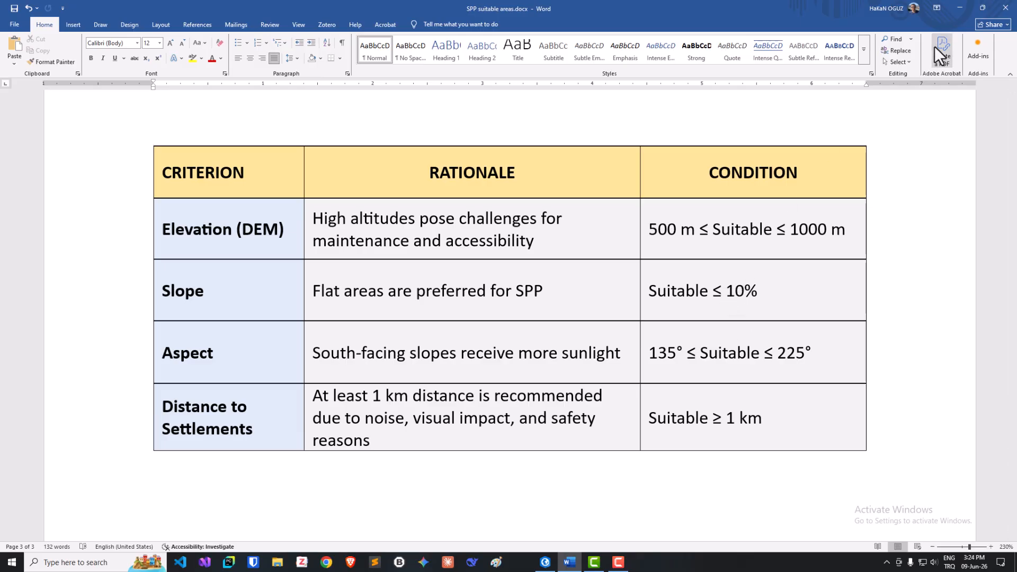
click(961, 9)
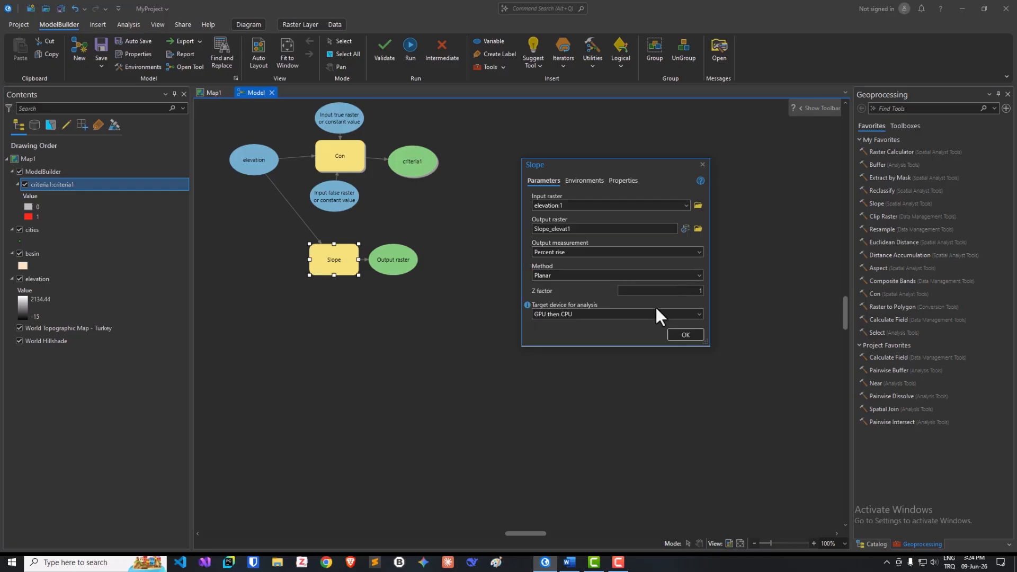
Step: Name the Slope tool's output raster Slope_perc and apply the tool's parameters
click(586, 228)
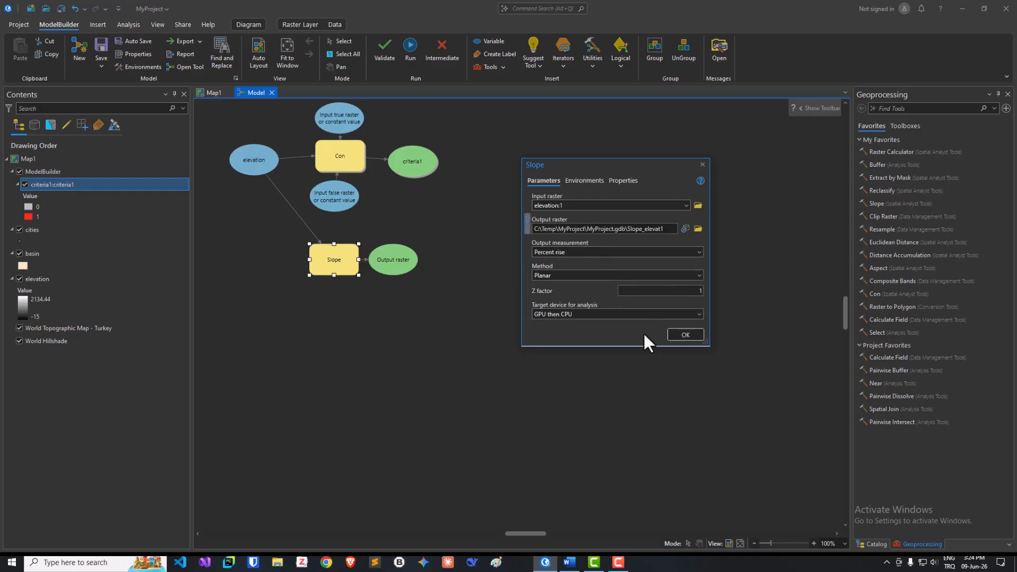
key(BackSpace)
key(BackSpace)
key(BackSpace)
key(BackSpace)
key(BackSpace)
key(BackSpace)
key(BackSpace)
key(BackSpace)
text(_perc)
click(674, 334)
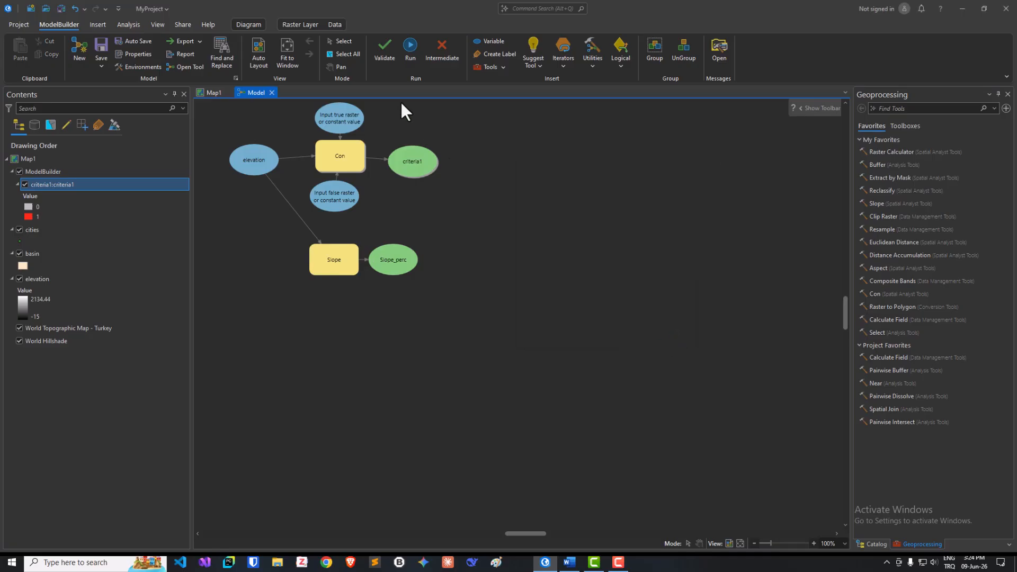
Step: Run the model and add the Slope_perc output to the display for viewing in Map1
click(409, 47)
right_click(393, 265)
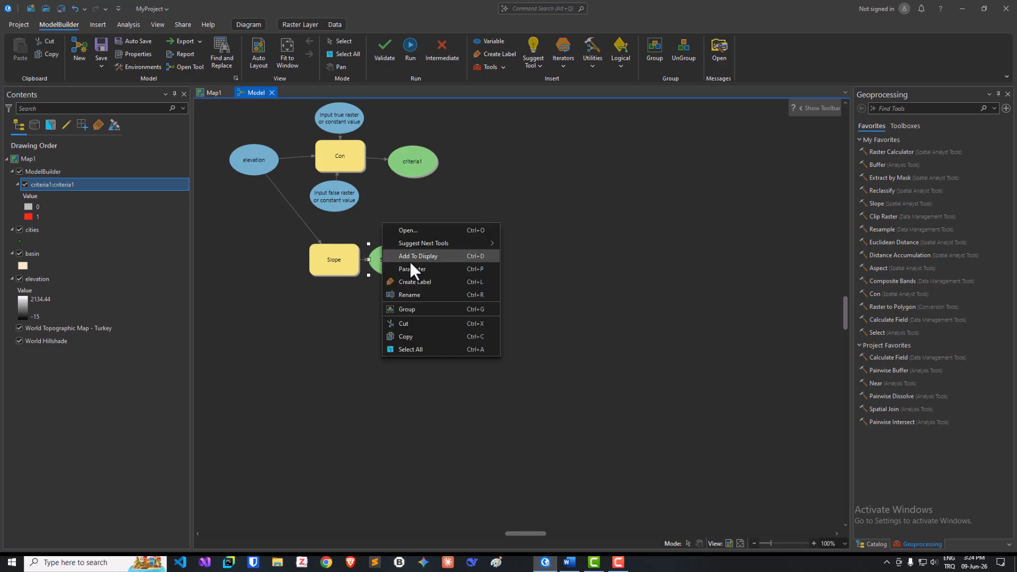
click(428, 258)
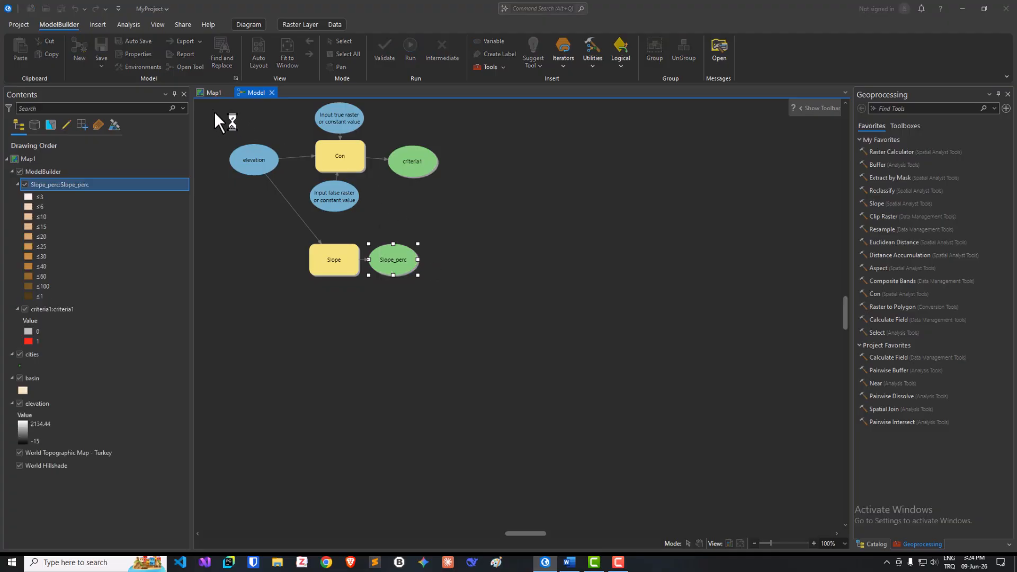
click(214, 93)
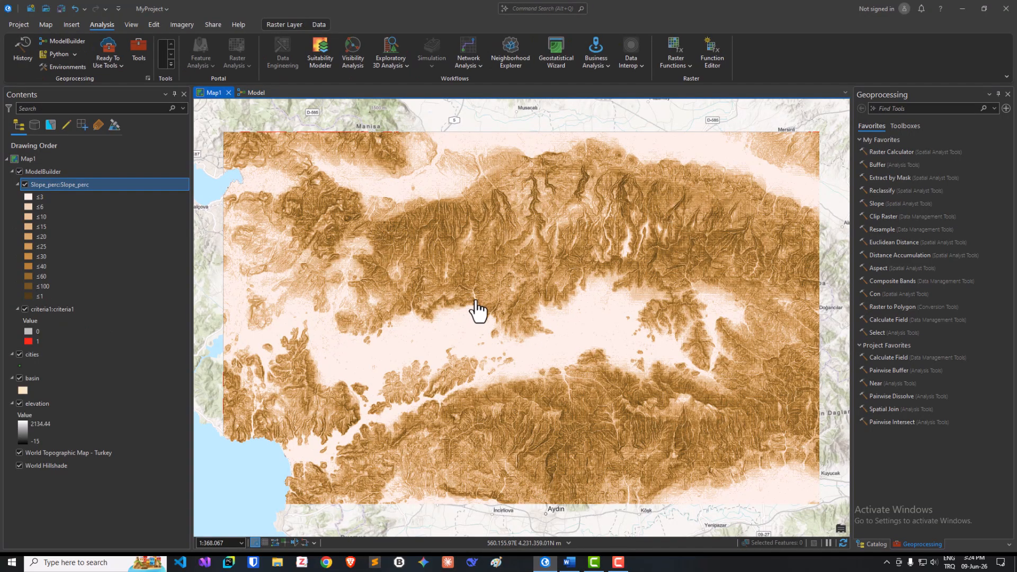
Step: Hide the Slope_perc, criteria1, cities and basin layers in Map1
click(24, 184)
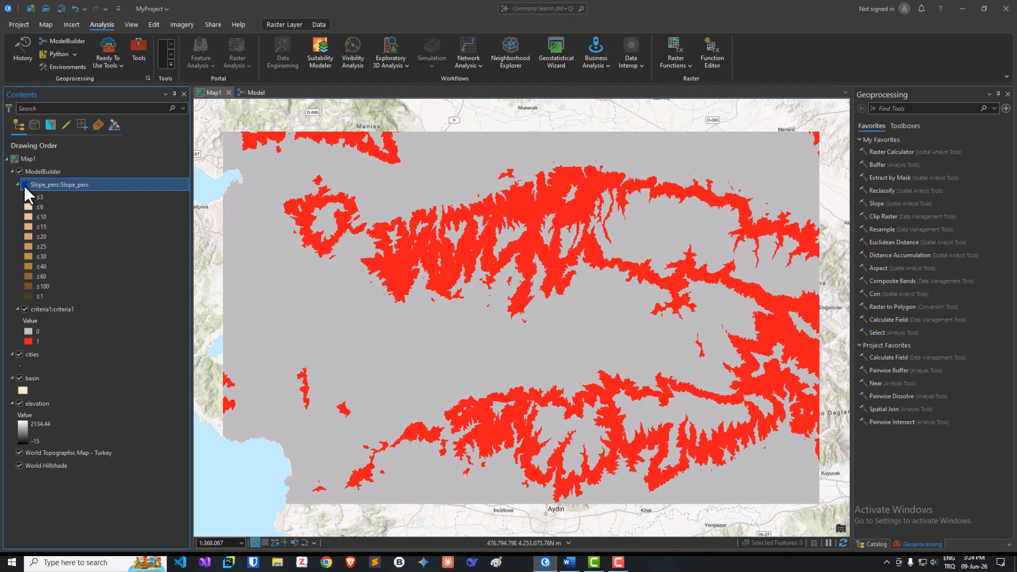
click(26, 309)
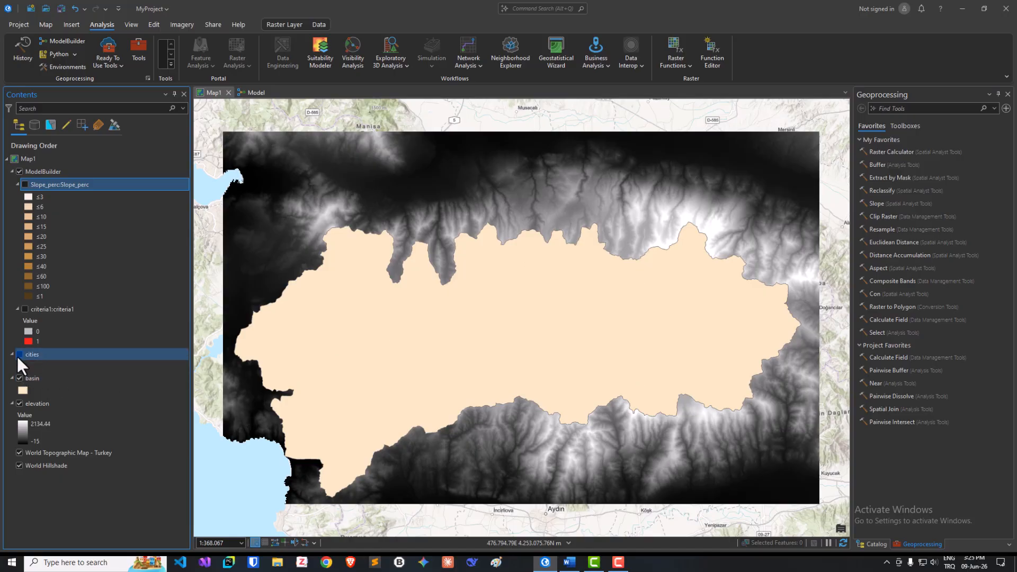
click(20, 378)
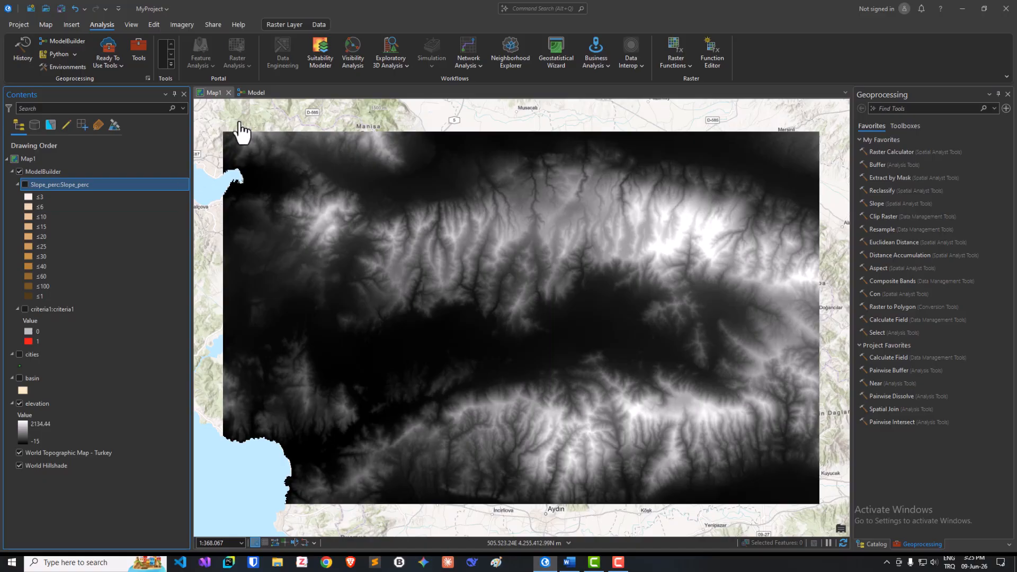
Step: Add a second Con tool to the model beside Slope_perc and connect Slope_perc as its input conditional raster
click(257, 93)
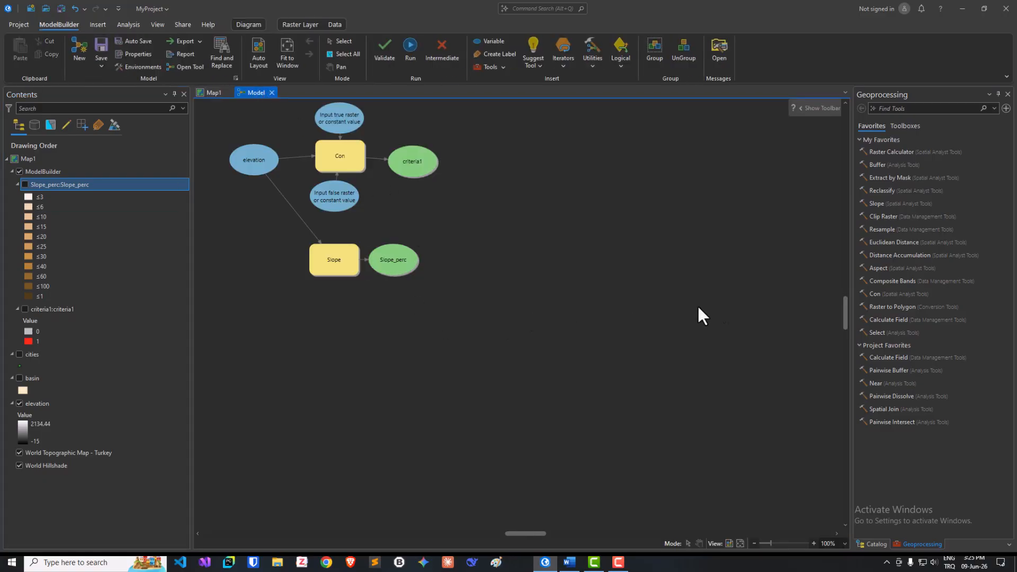
drag(875, 294, 490, 261)
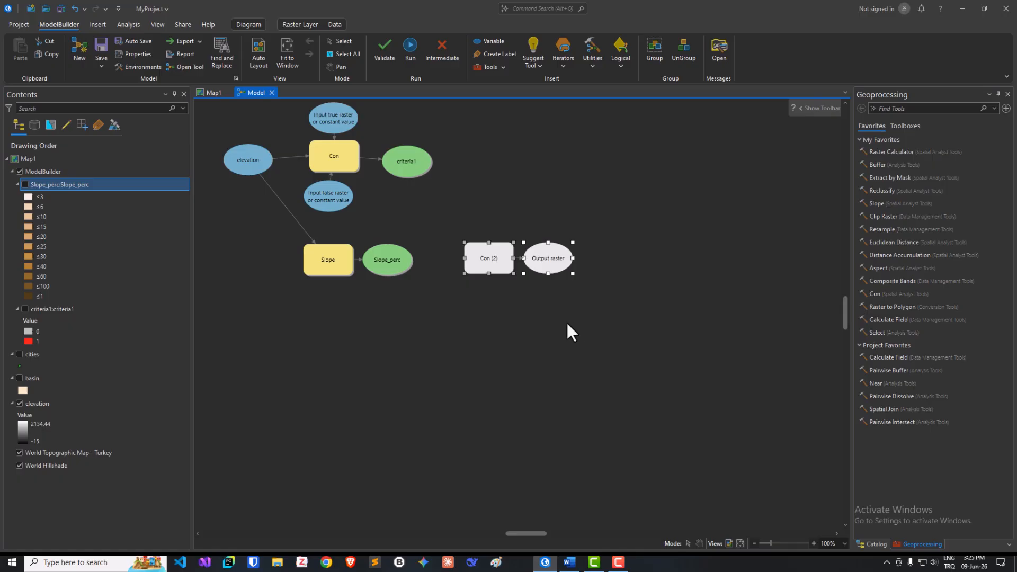
drag(392, 272, 483, 267)
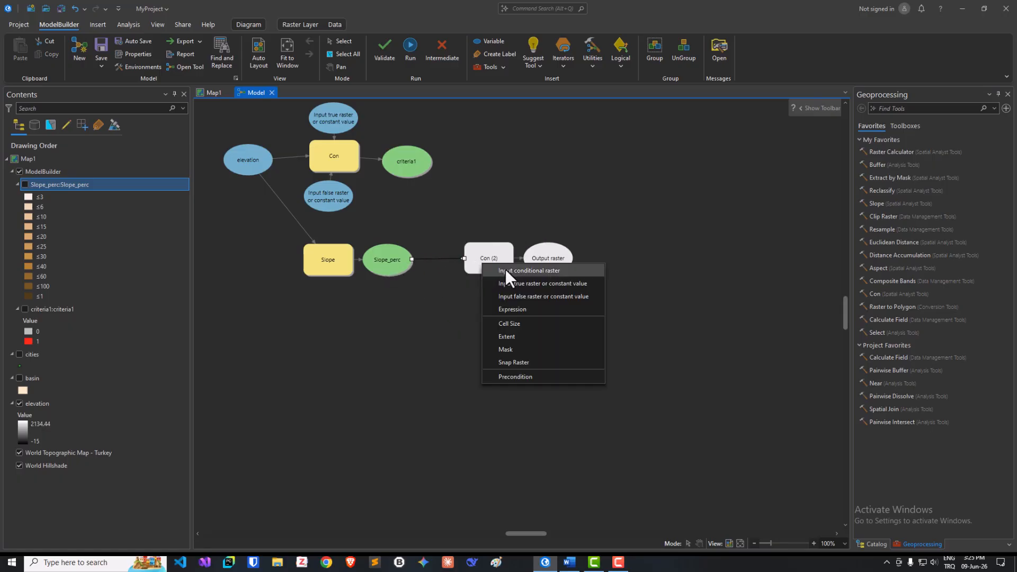
click(506, 270)
Step: Set Con (2) to return 1 where VALUE is less than or equal to 10 and 0 otherwise
double_click(498, 270)
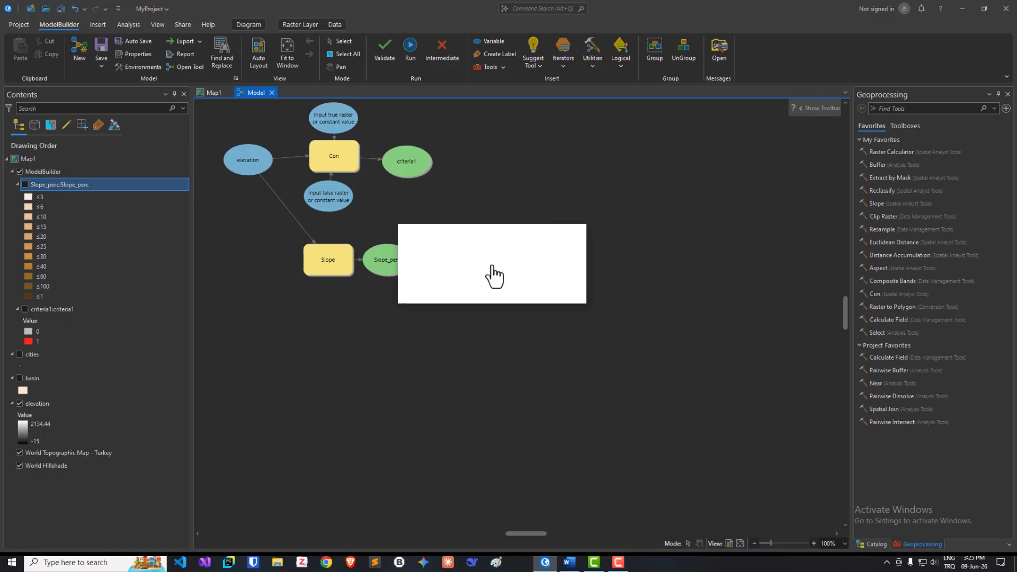
drag(521, 231, 729, 188)
click(670, 289)
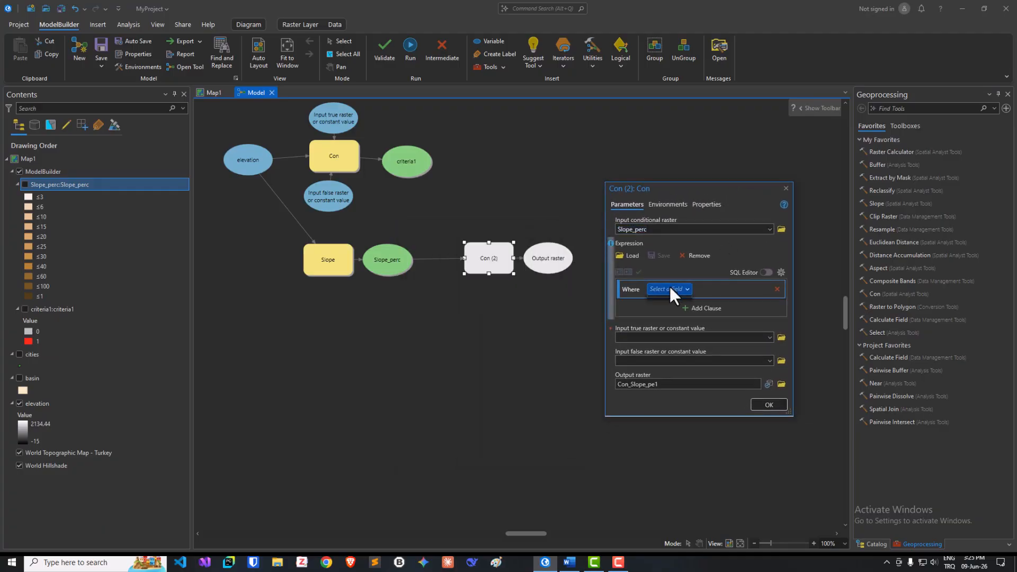
click(674, 299)
click(712, 291)
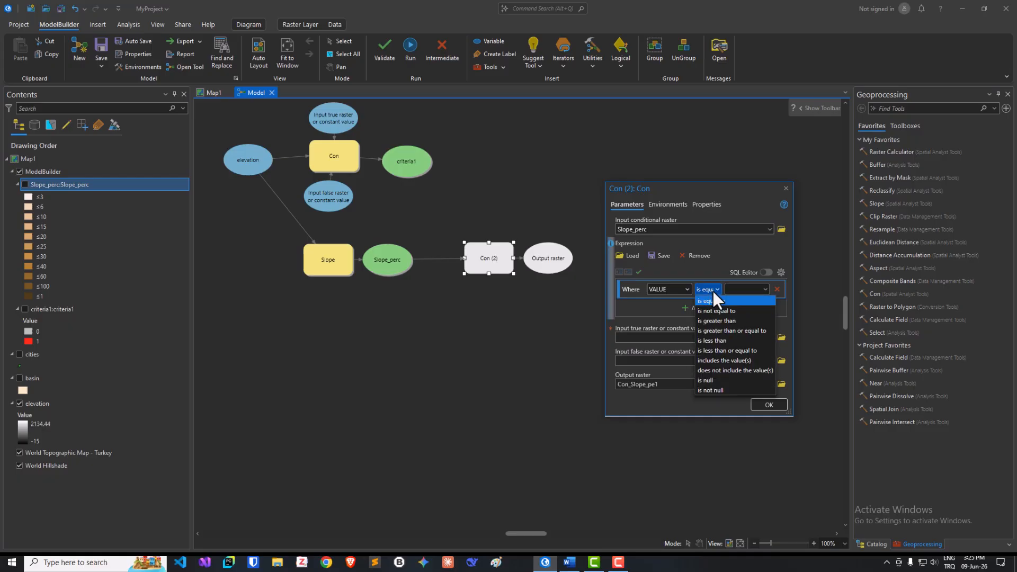
click(729, 350)
text(10)
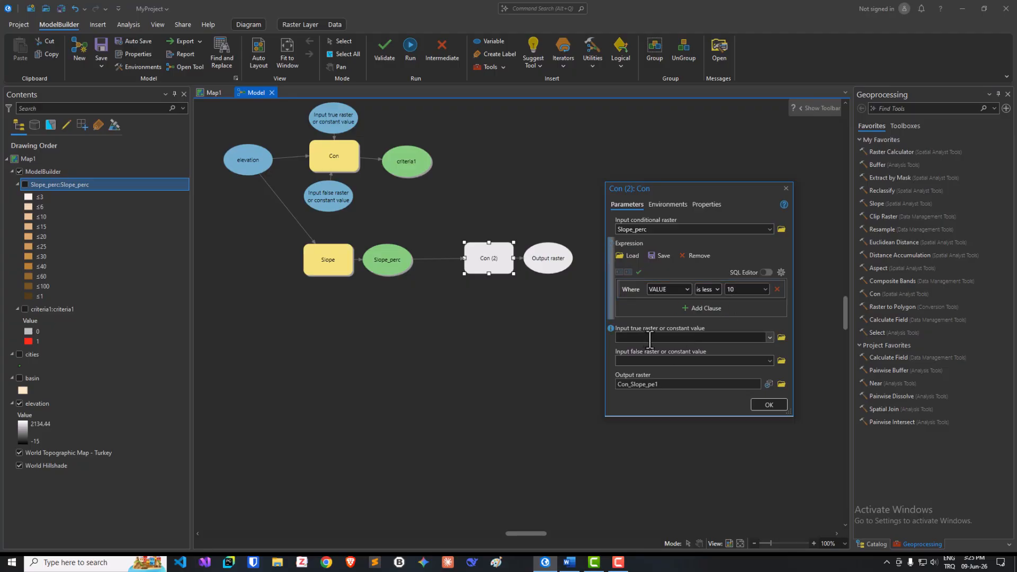
text(1)
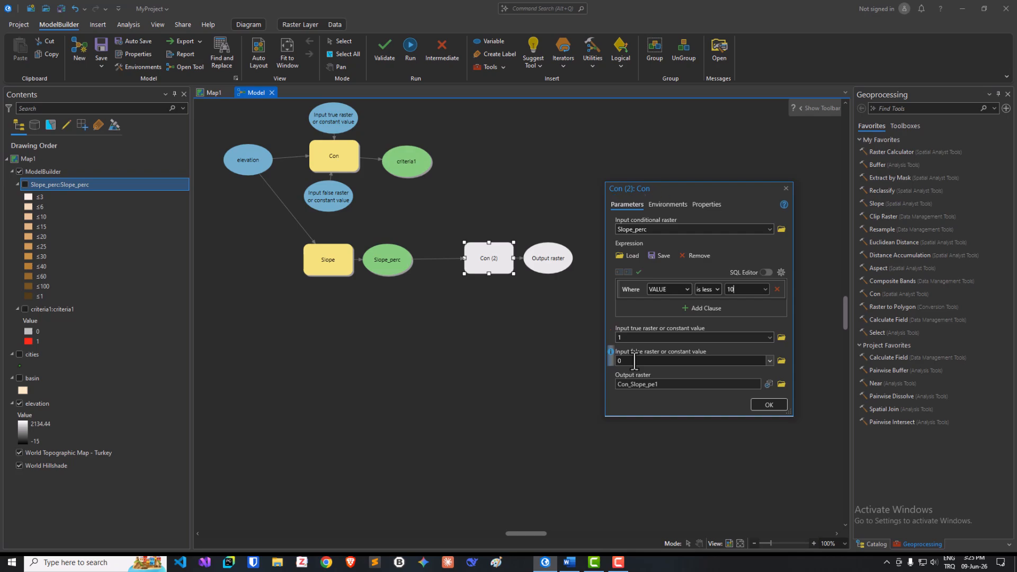
Step: Name the Con (2) output raster criteria2 and apply the tool's parameters
click(689, 385)
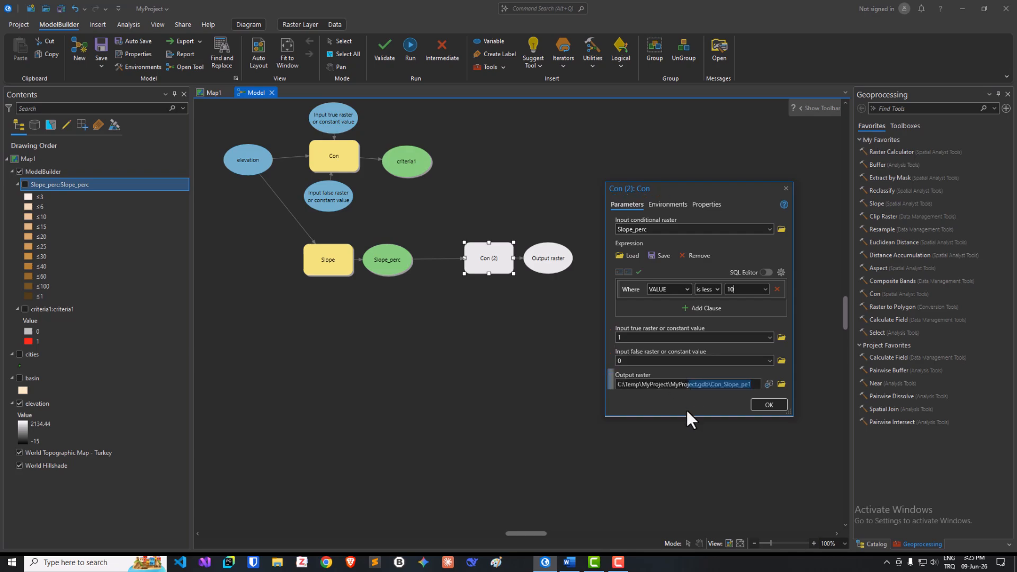
click(752, 385)
key(BackSpace)
key(BackSpace)
key(BackSpace)
key(BackSpace)
key(BackSpace)
key(BackSpace)
key(BackSpace)
key(BackSpace)
key(BackSpace)
key(BackSpace)
key(BackSpace)
key(BackSpace)
key(BackSpace)
text(criteria2)
click(771, 404)
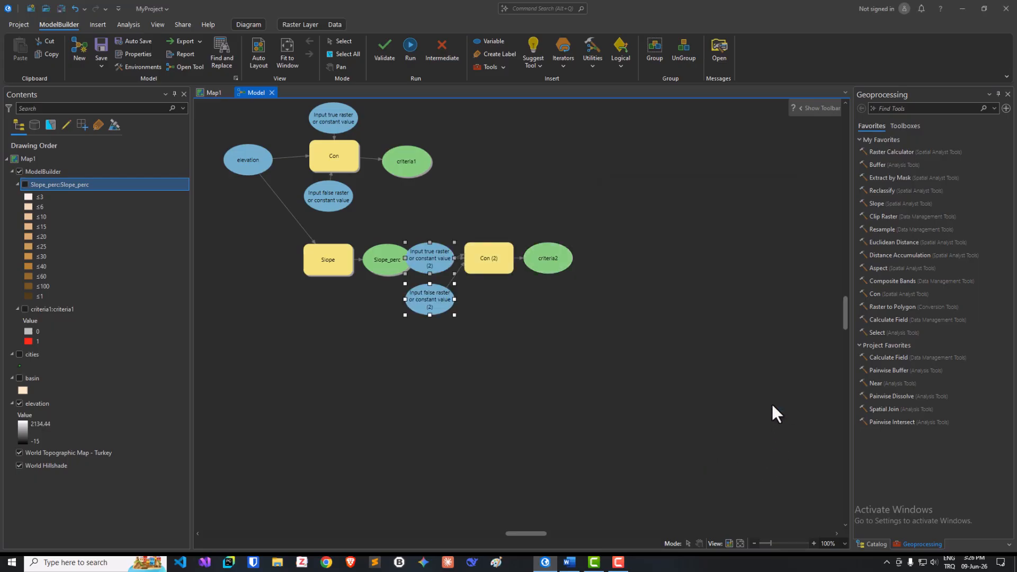
Step: Place the true constant variable above Con (2) and the false constant variable below it
click(429, 255)
drag(429, 255, 490, 217)
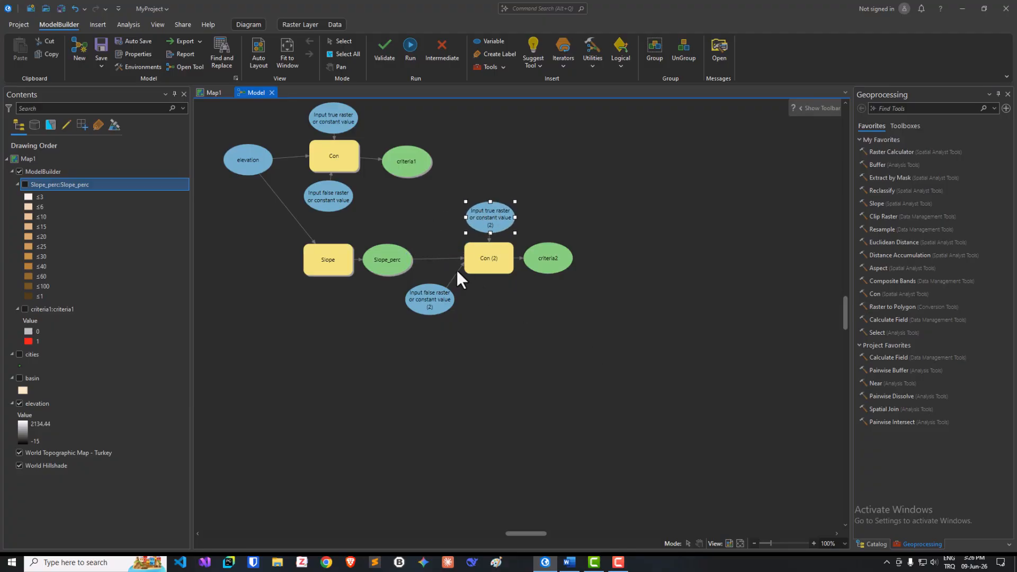
click(429, 299)
drag(430, 300, 487, 305)
click(574, 318)
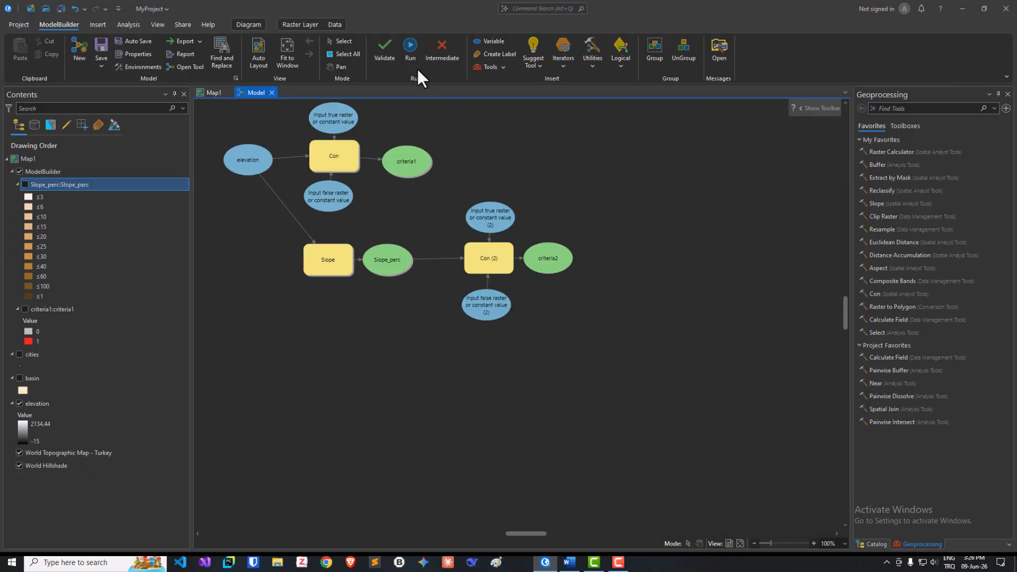
Step: Run the model and add the criteria2 output to the display for viewing in Map1
click(410, 45)
right_click(551, 262)
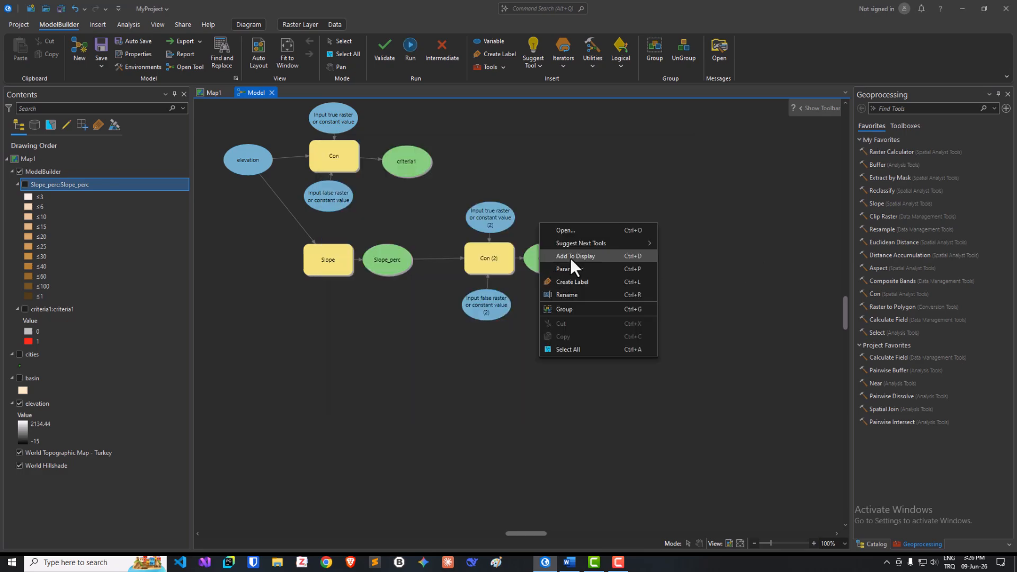
click(570, 257)
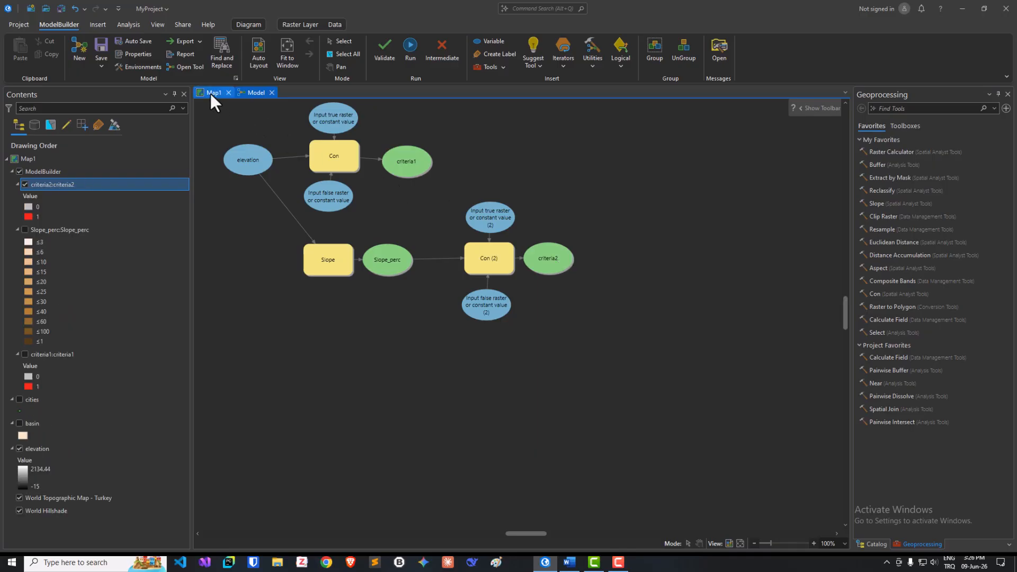
click(211, 93)
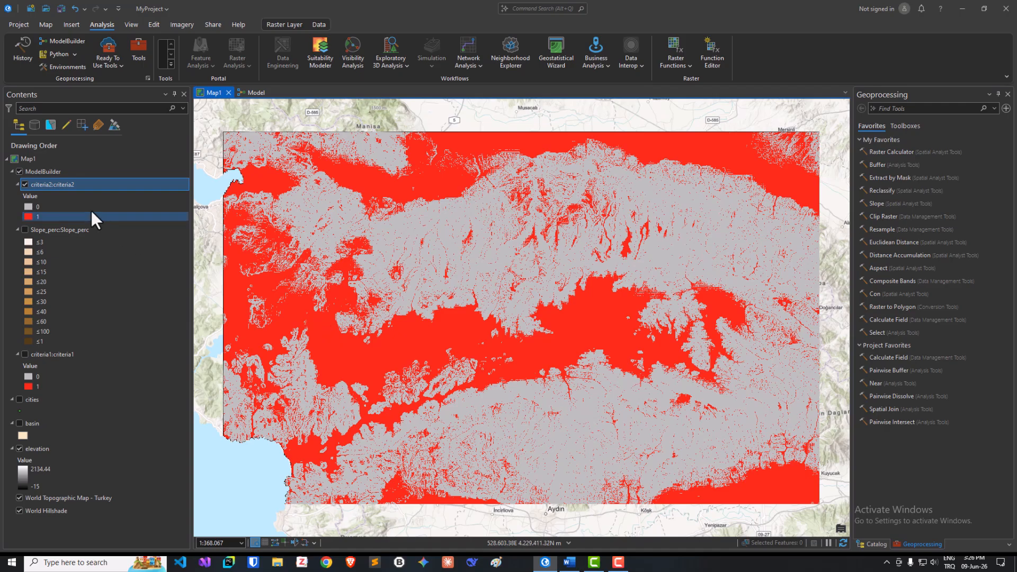
Step: Toggle the criteria2 layer's visibility in Map1 to compare it with the elevation raster, leaving it hidden
click(24, 184)
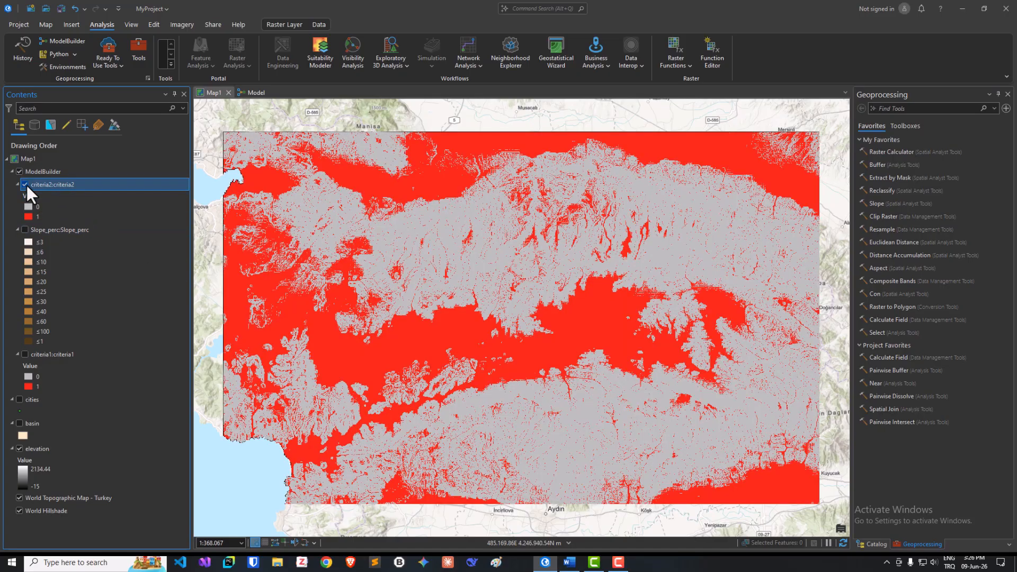
click(27, 185)
click(26, 186)
click(24, 184)
Step: Review the aspect criterion in the Word table, then add an Aspect tool below Slope and connect elevation to it in the ArcGIS Pro model
click(249, 93)
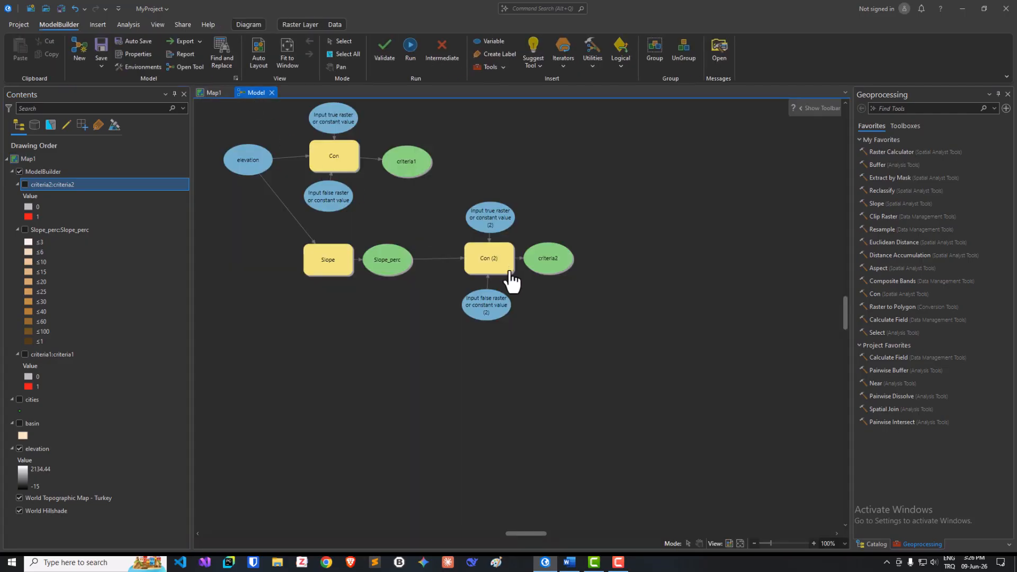
click(569, 562)
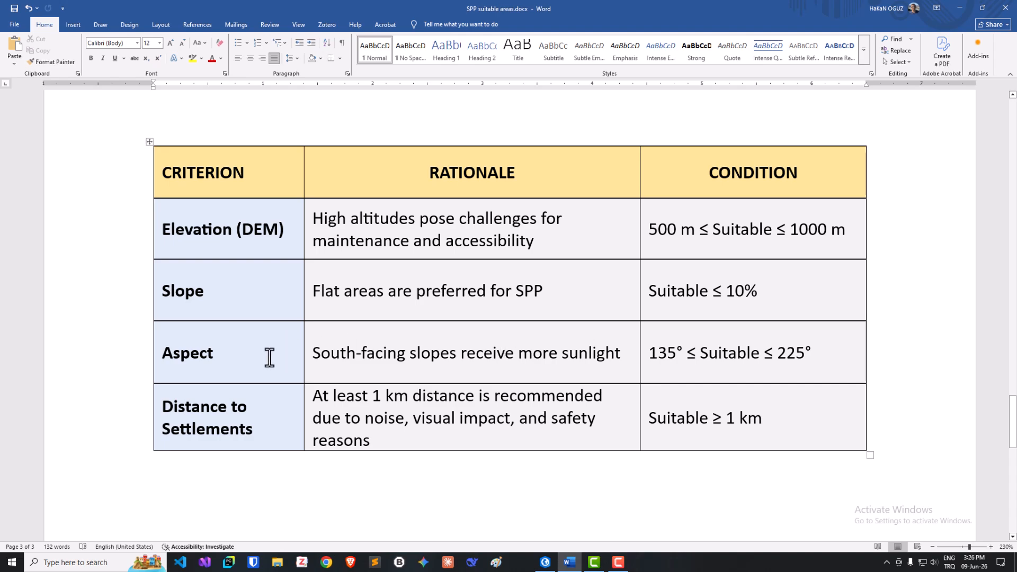
click(570, 564)
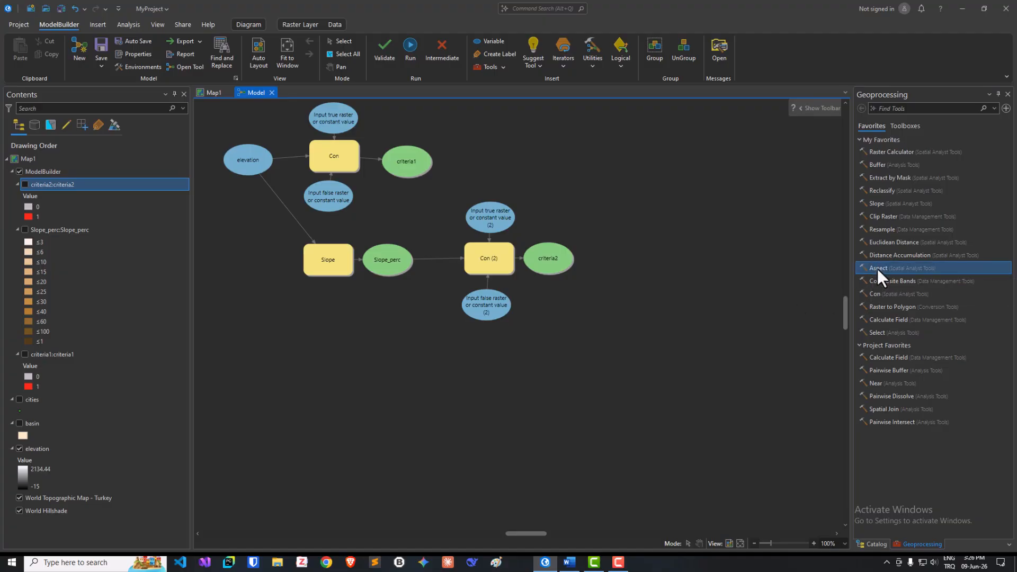
drag(877, 268, 325, 370)
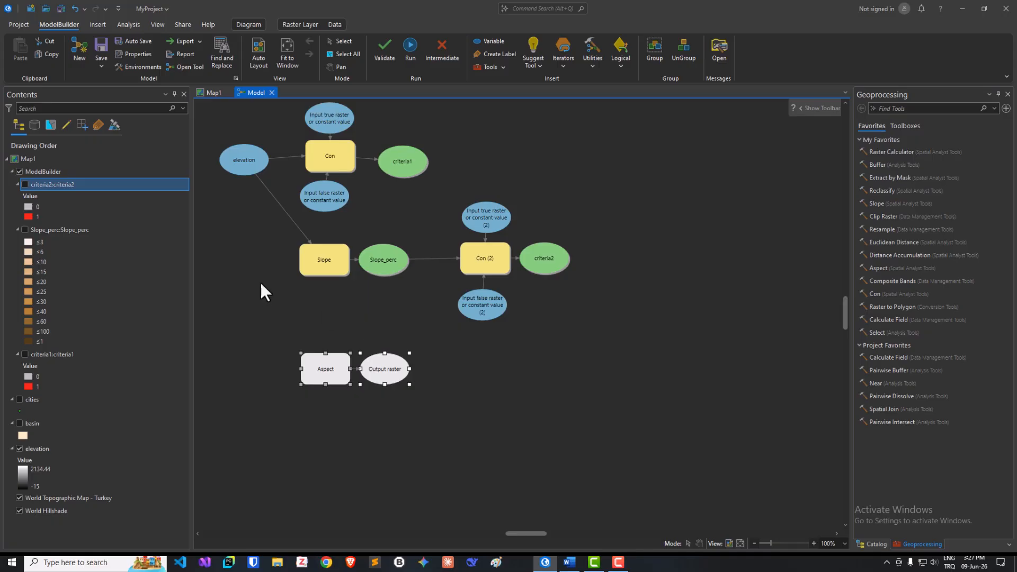
drag(233, 172, 317, 375)
click(330, 380)
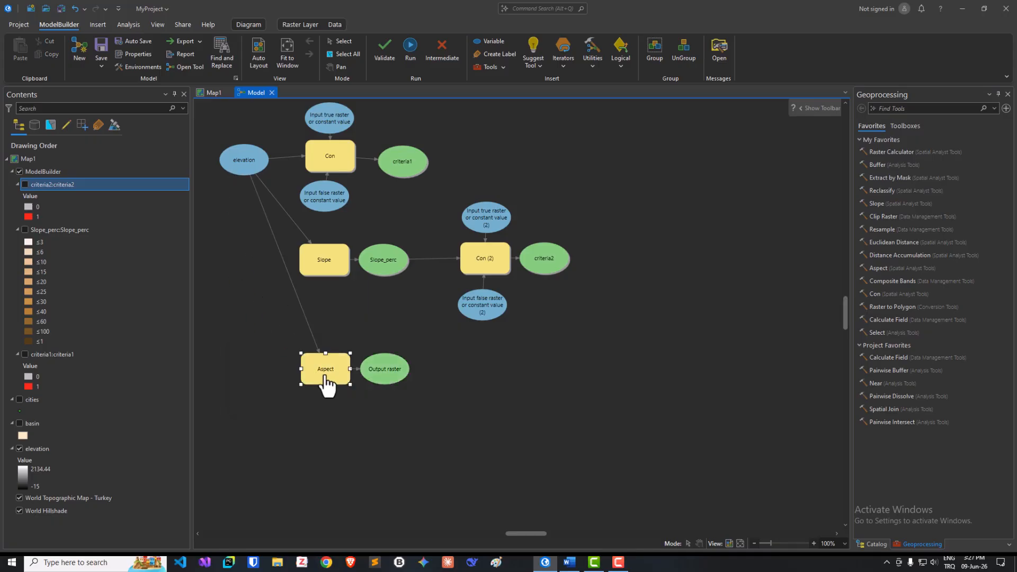
Step: Name the Aspect tool's output raster Aspect, keeping the Planar method, and apply the tool's parameters
double_click(327, 377)
drag(344, 342, 699, 195)
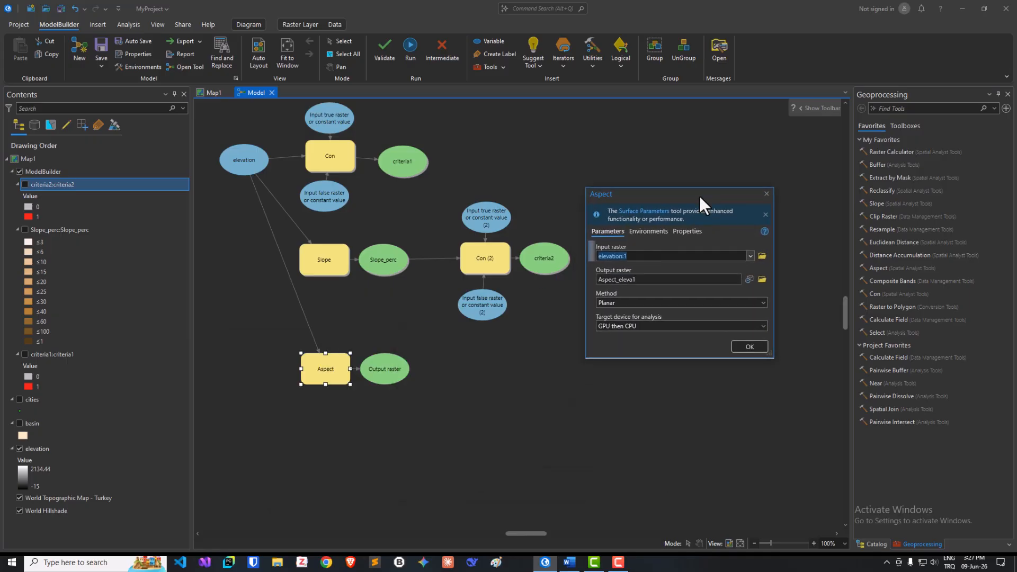
click(764, 214)
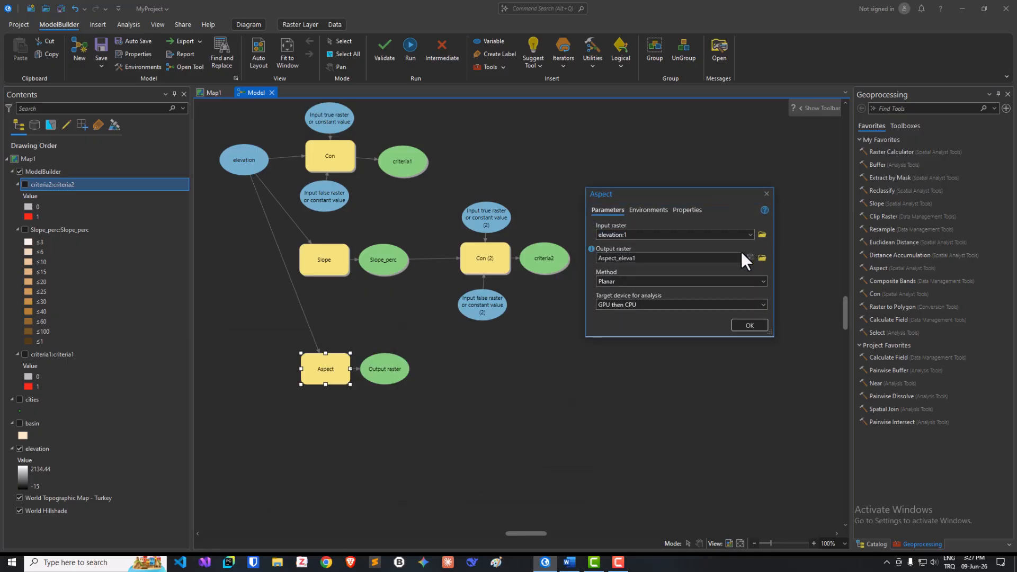
click(676, 258)
key(BackSpace)
key(BackSpace)
key(BackSpace)
key(BackSpace)
key(BackSpace)
key(BackSpace)
key(BackSpace)
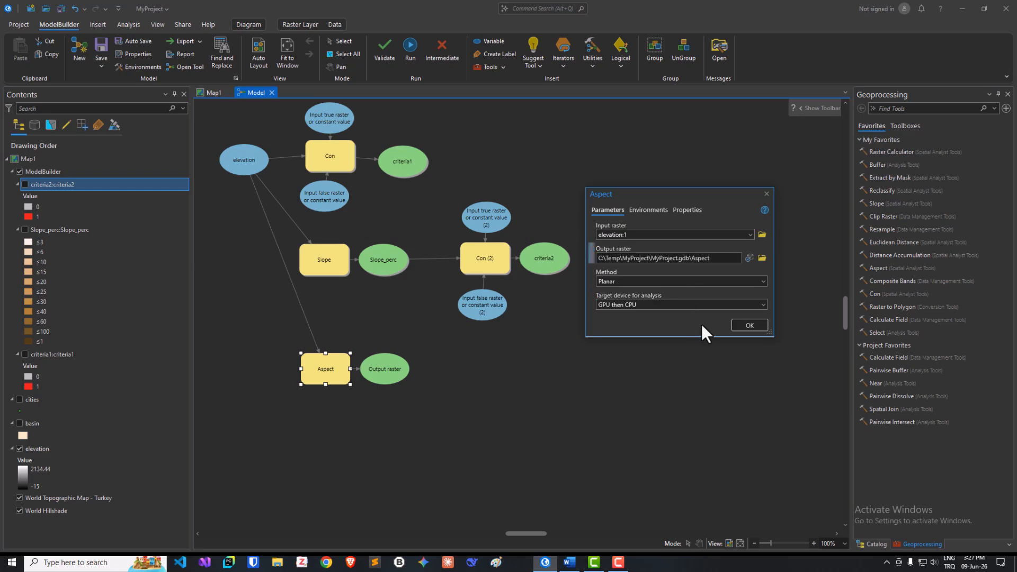
click(740, 324)
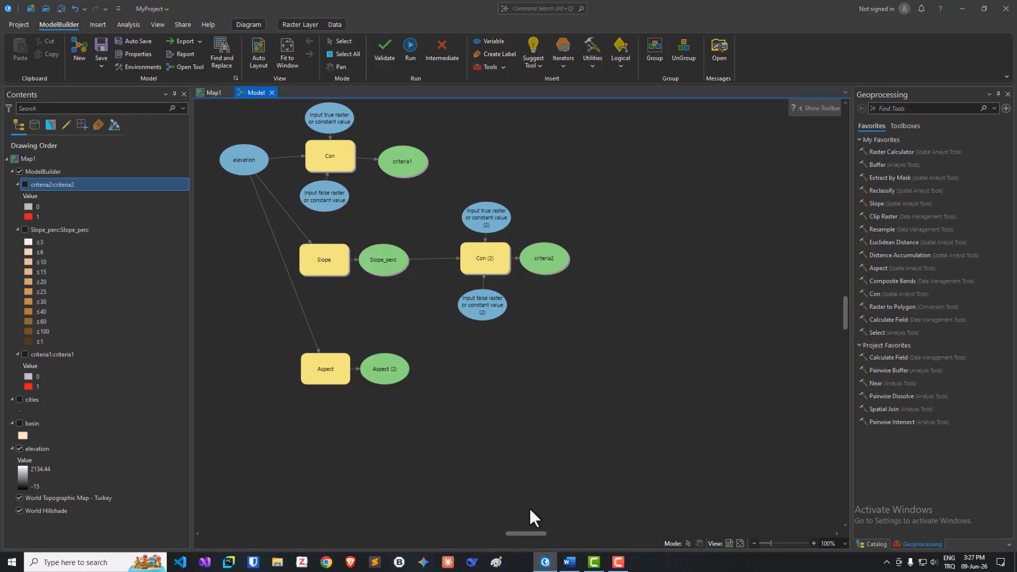
Step: Check the aspect condition in the Word table, then add a third Con tool with Aspect (2) as its input conditional raster
click(570, 561)
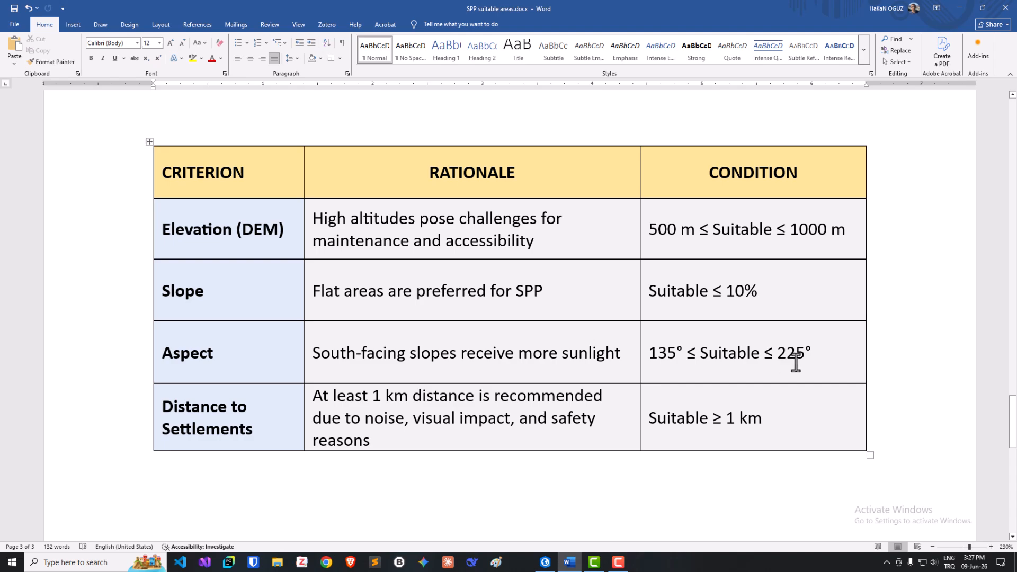
click(569, 563)
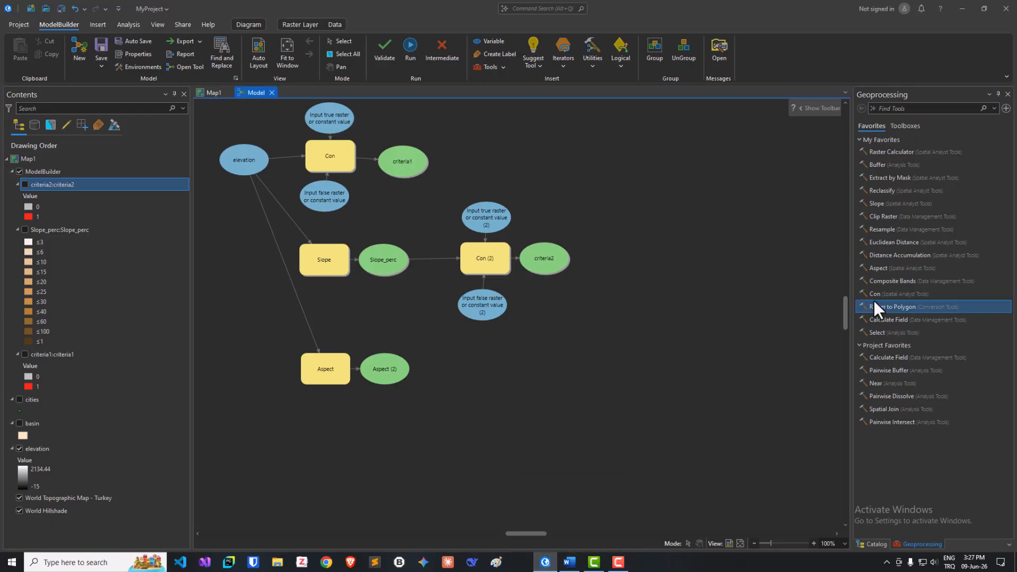
drag(875, 294, 464, 370)
drag(382, 377, 468, 377)
click(483, 380)
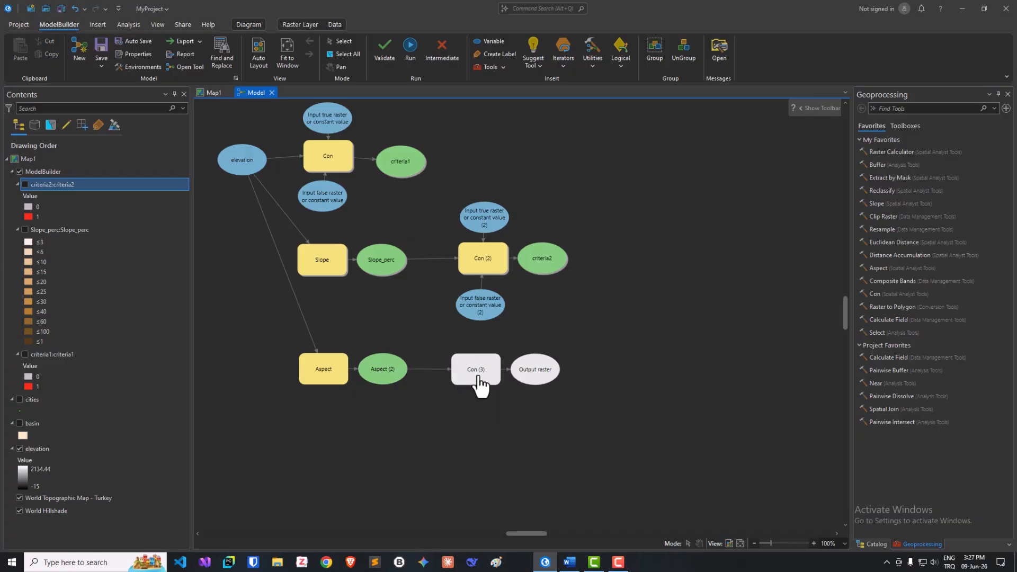
Step: Set the first expression clause of Con (3) to VALUE is greater than or equal to 135
double_click(480, 384)
drag(524, 315, 737, 178)
click(665, 275)
click(665, 288)
click(712, 278)
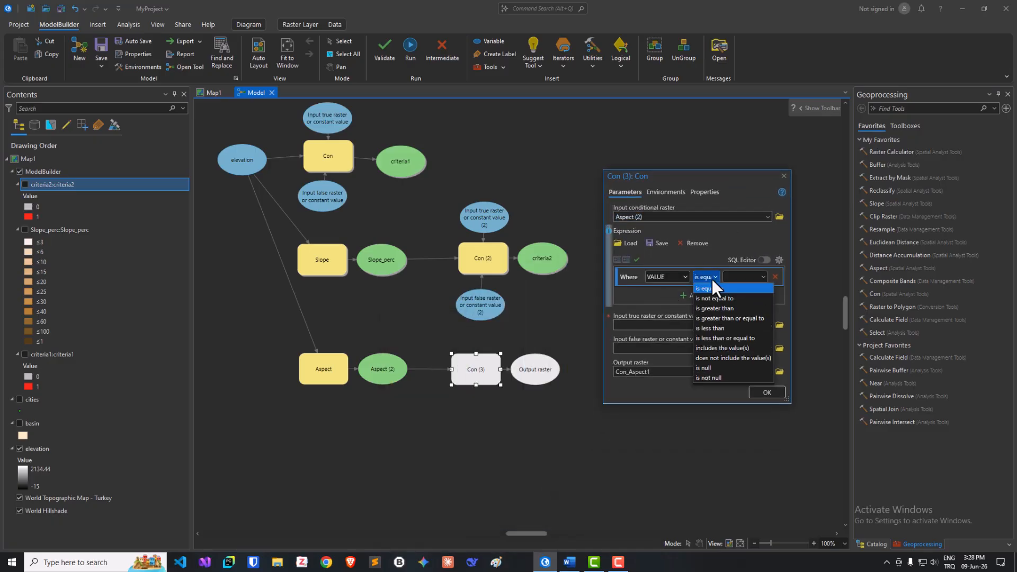
click(728, 317)
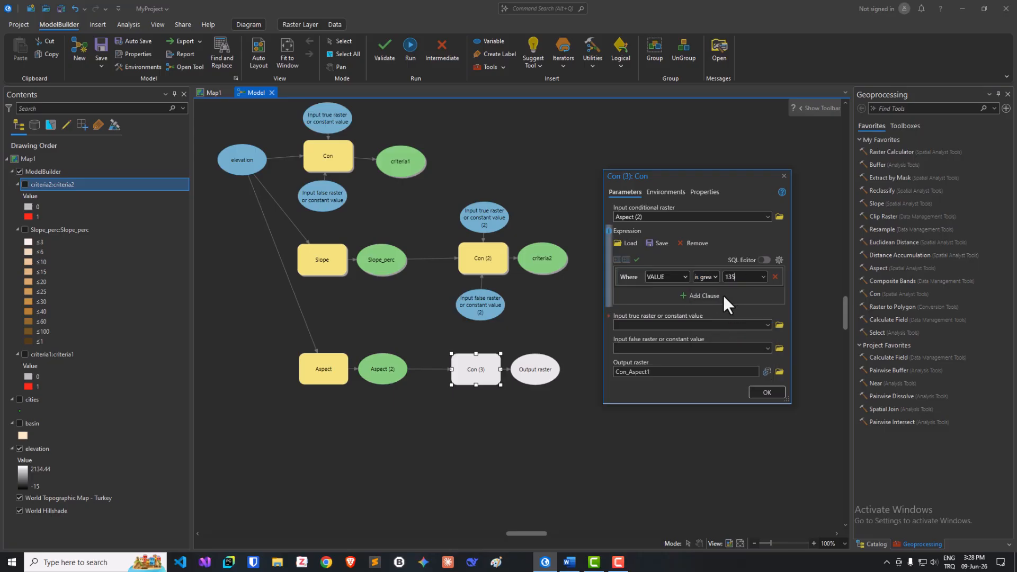
Step: Add an And clause to Con (3) for VALUE less than or equal to 225, checking it against the Word table's aspect condition
click(710, 295)
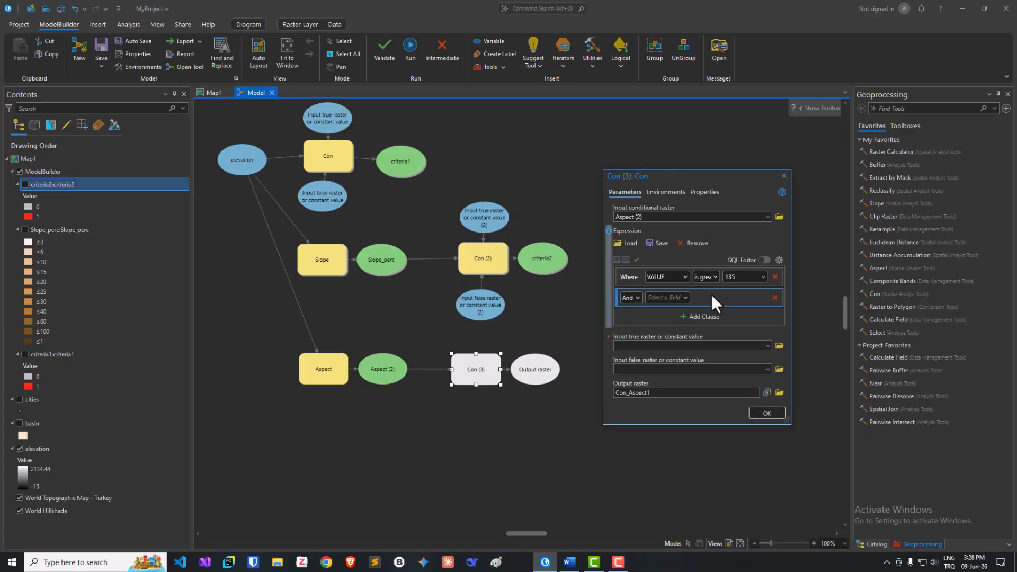
click(667, 298)
click(665, 307)
click(710, 299)
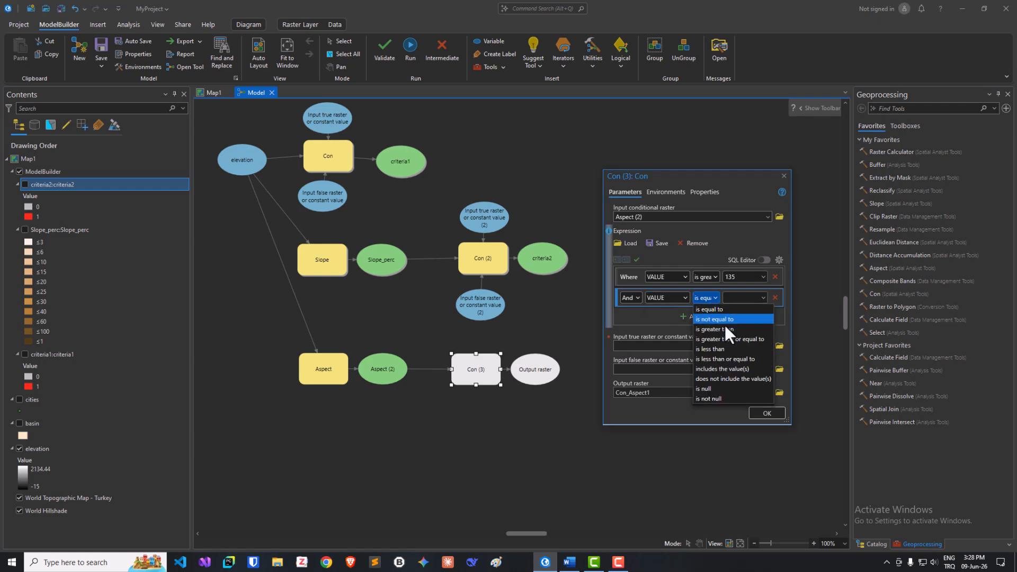
click(730, 358)
click(733, 298)
text(225)
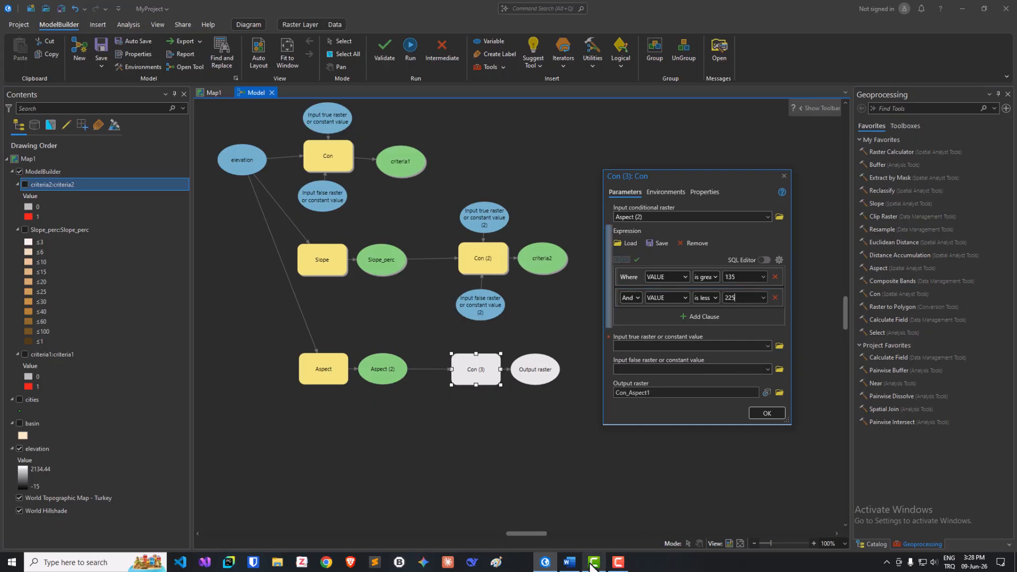
click(569, 561)
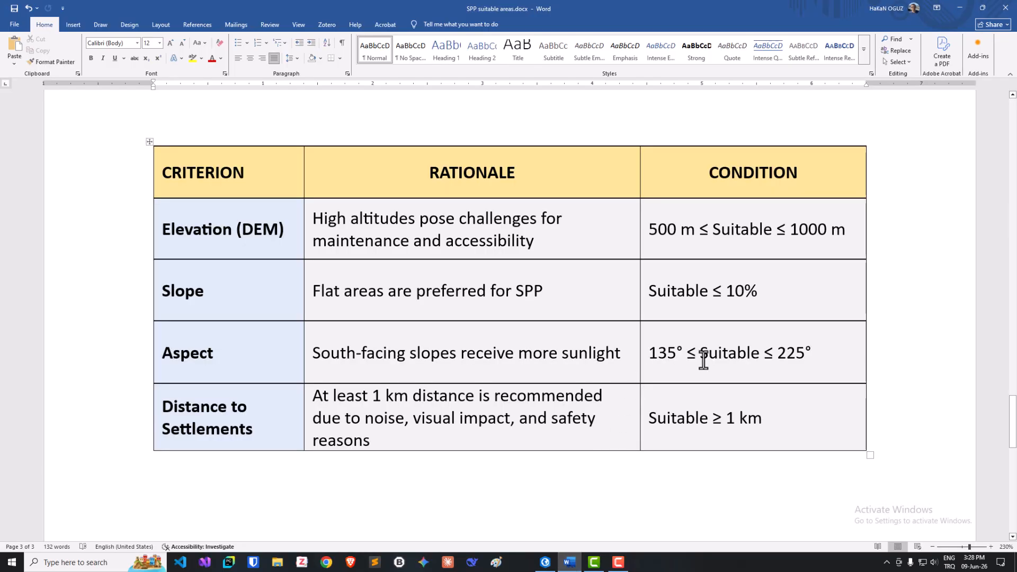
click(644, 346)
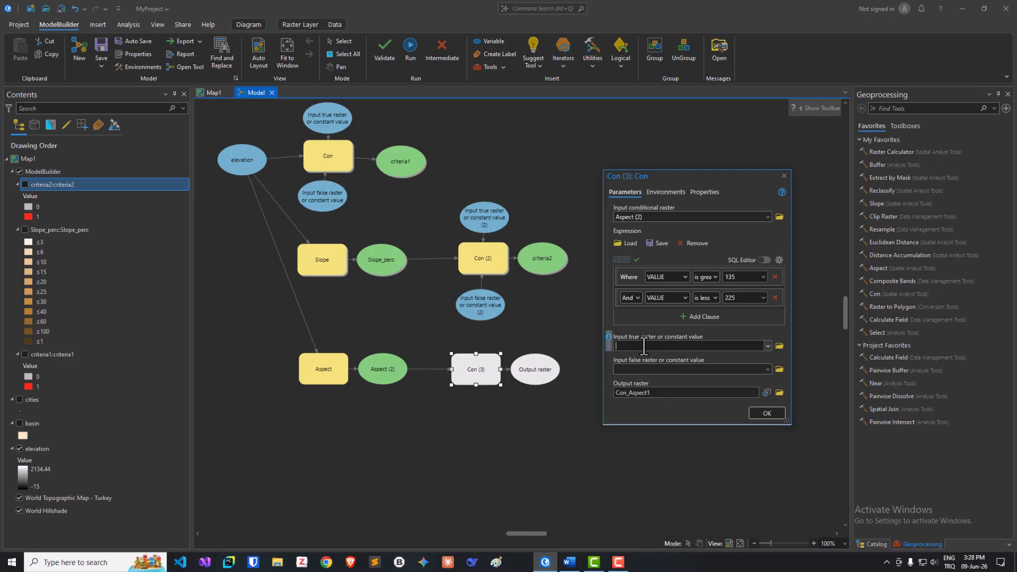
Step: Set Con (3) to return 1 for true and 0 for false, name its output raster criteria3, and apply the parameters
text(1)
click(633, 368)
text(0)
click(685, 394)
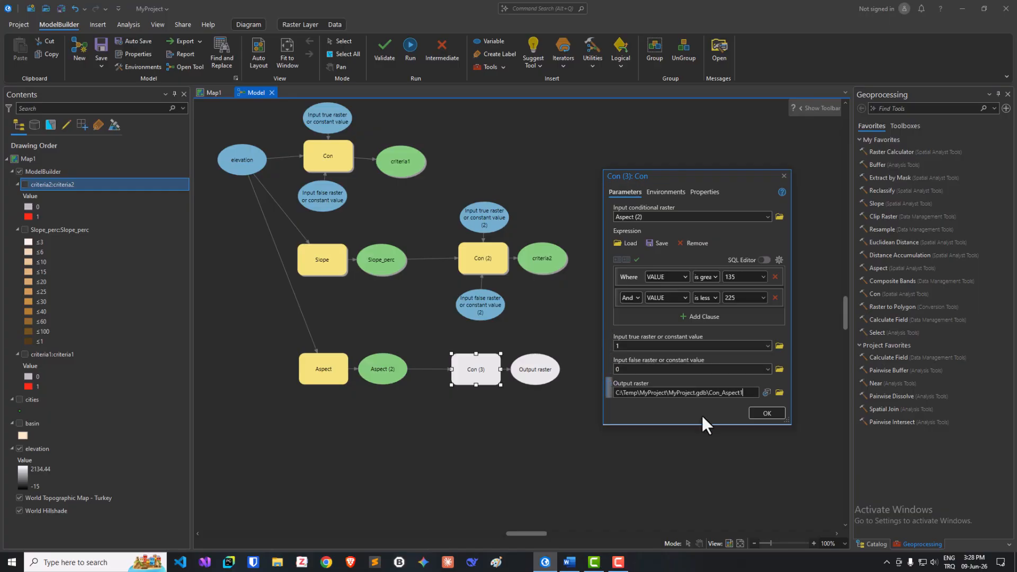
key(BackSpace)
key(BackSpace)
key(BackSpace)
click(767, 414)
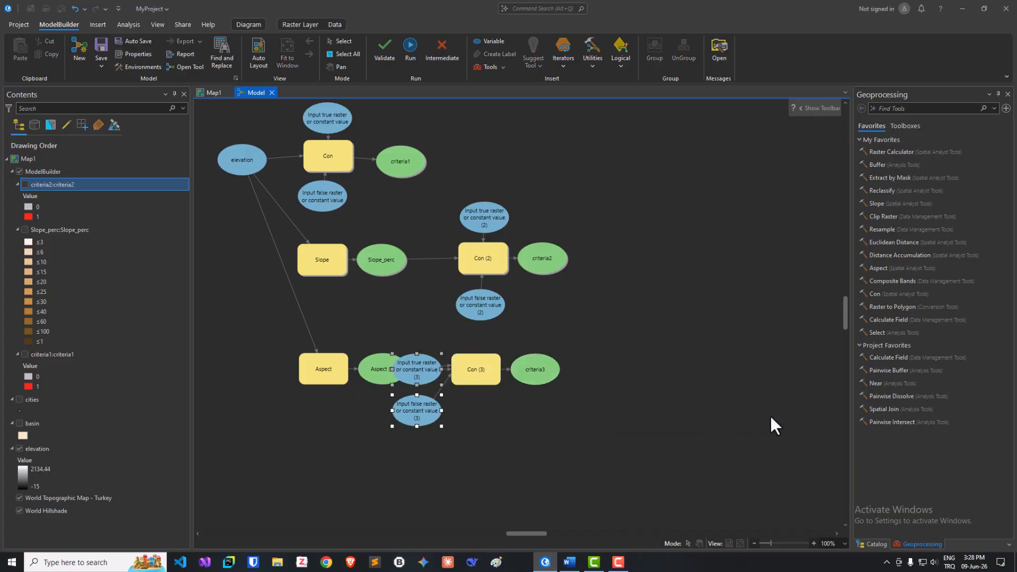
Step: Arrange Con (3)'s true-value variable above the tool and its false-value variable below it, uncovering Aspect (2)
click(533, 409)
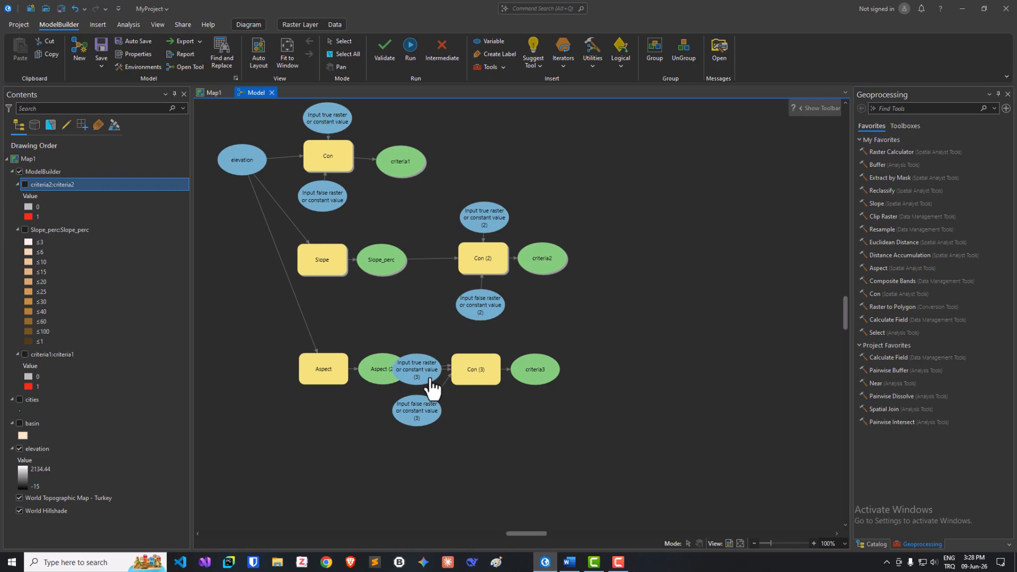
drag(414, 374, 461, 334)
drag(430, 416, 478, 414)
click(515, 411)
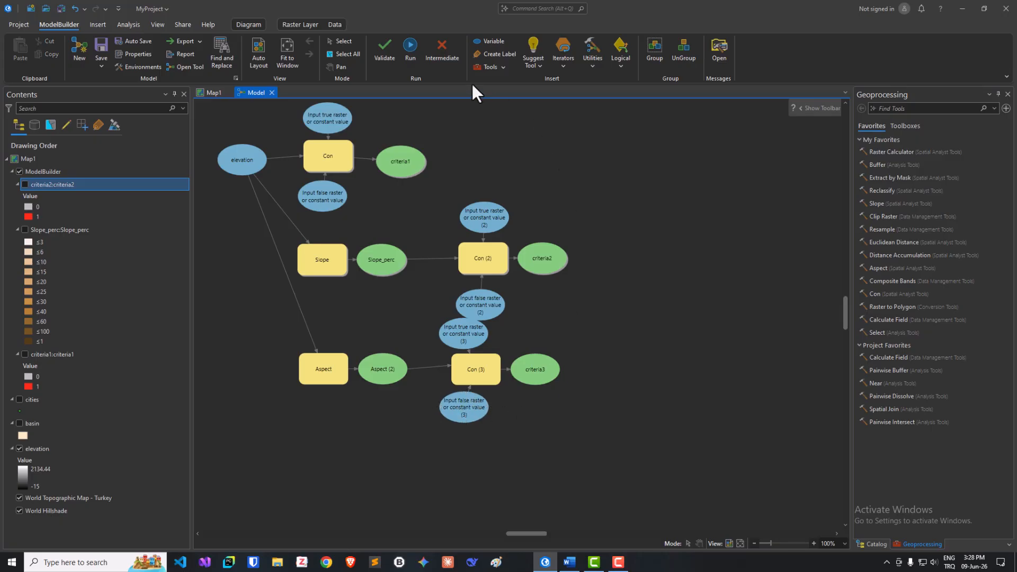
Step: Run the model, add the criteria3 output to the display, and view it on Map1
click(415, 55)
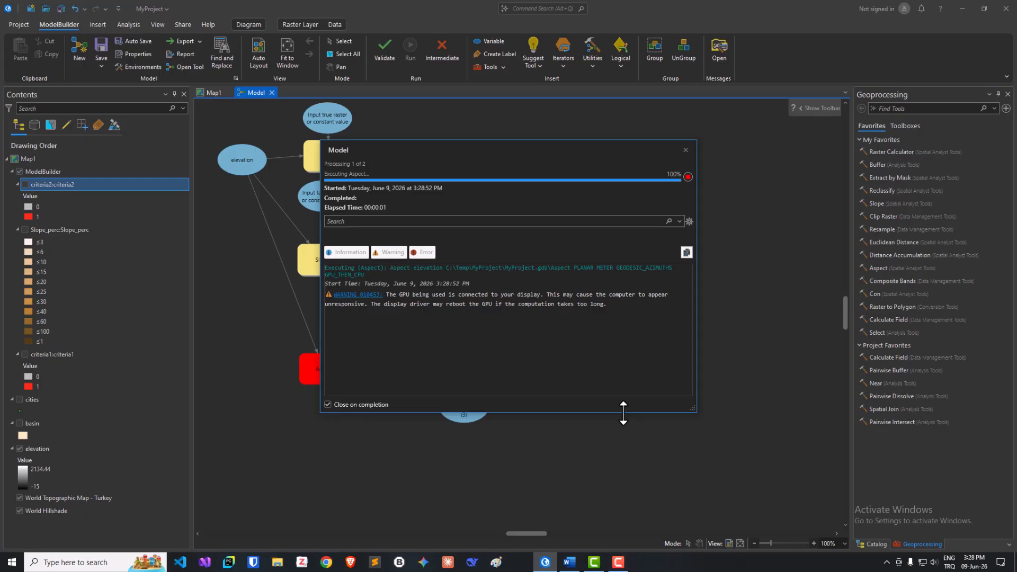
drag(625, 412, 628, 349)
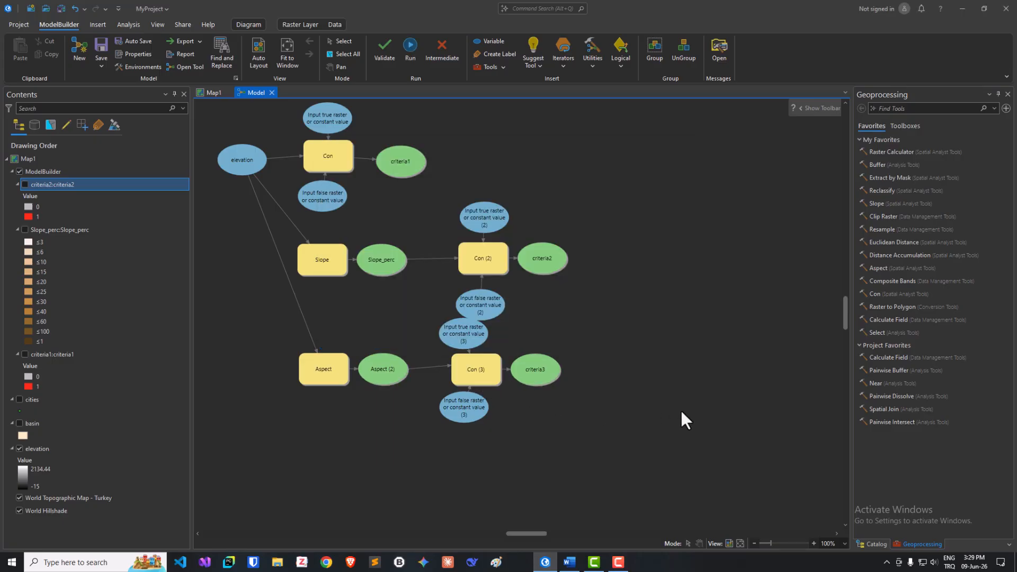
right_click(536, 369)
click(551, 366)
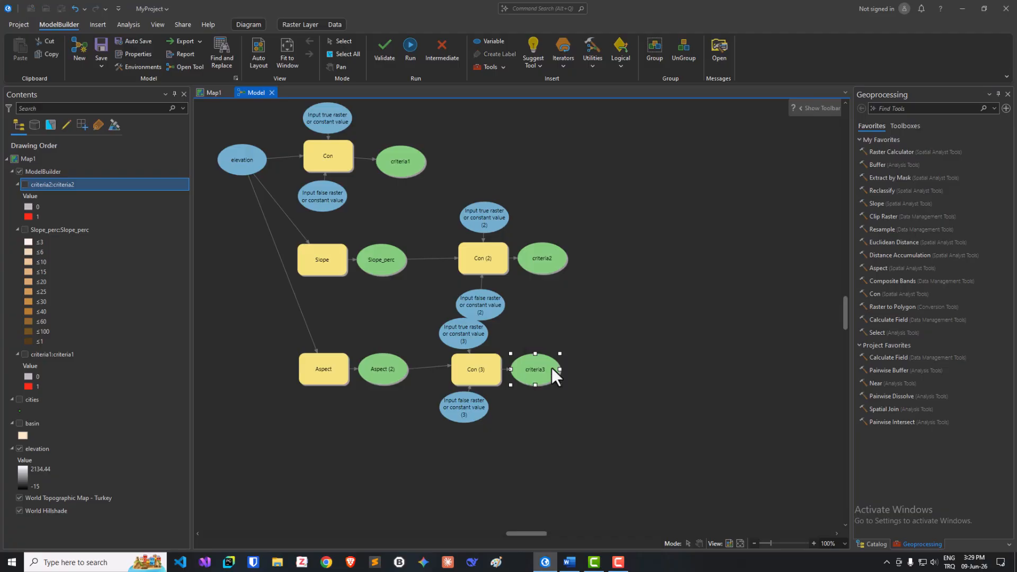
click(212, 93)
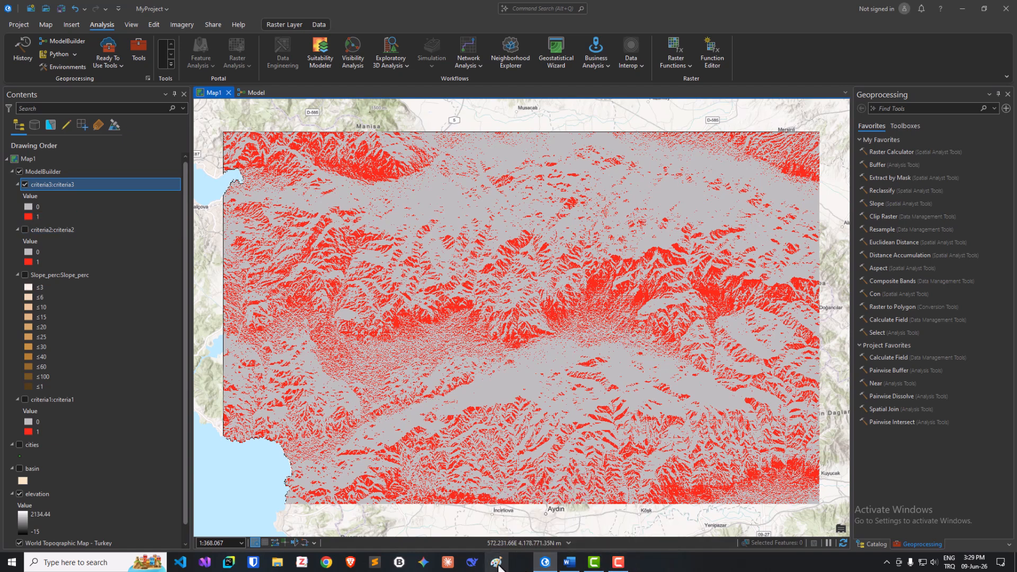
Step: Review the criteria table in Word, then hide the criteria3 layer in Map1 and return to the model
click(572, 565)
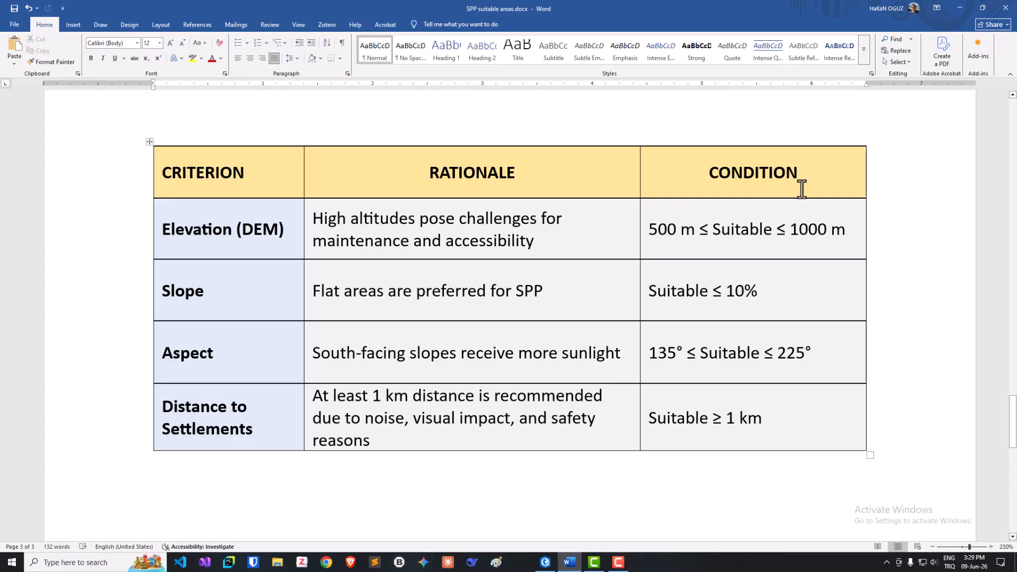
click(959, 8)
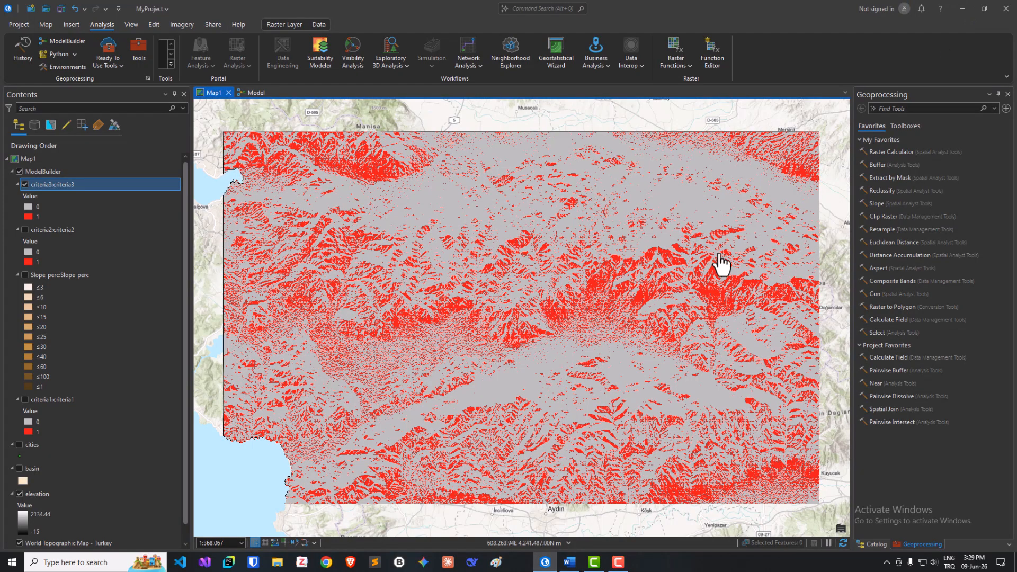
click(25, 184)
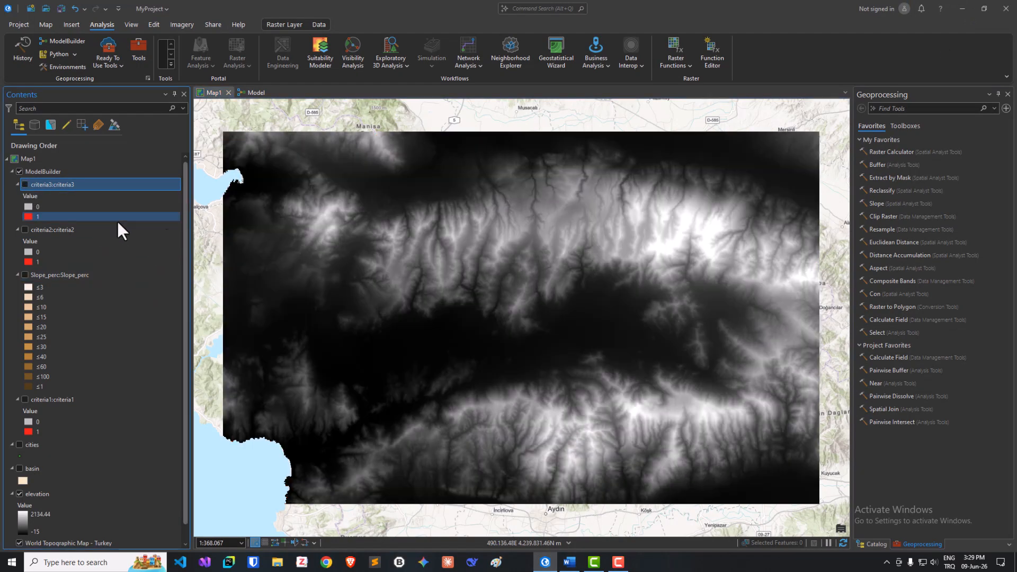
click(253, 92)
click(567, 446)
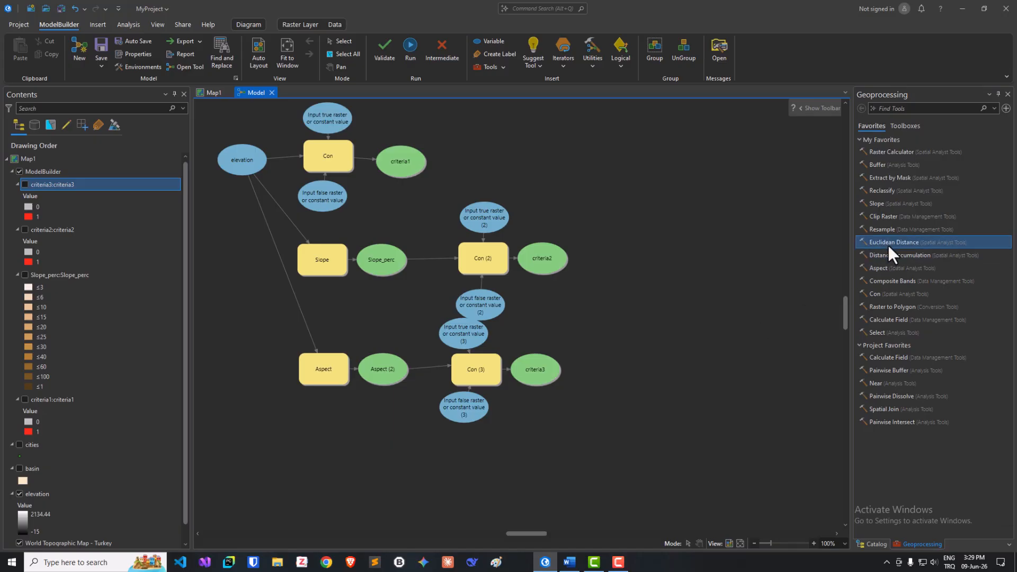
Step: Add the Euclidean Distance tool to the model below Aspect and turn on the cities layer
drag(888, 242, 321, 479)
click(284, 434)
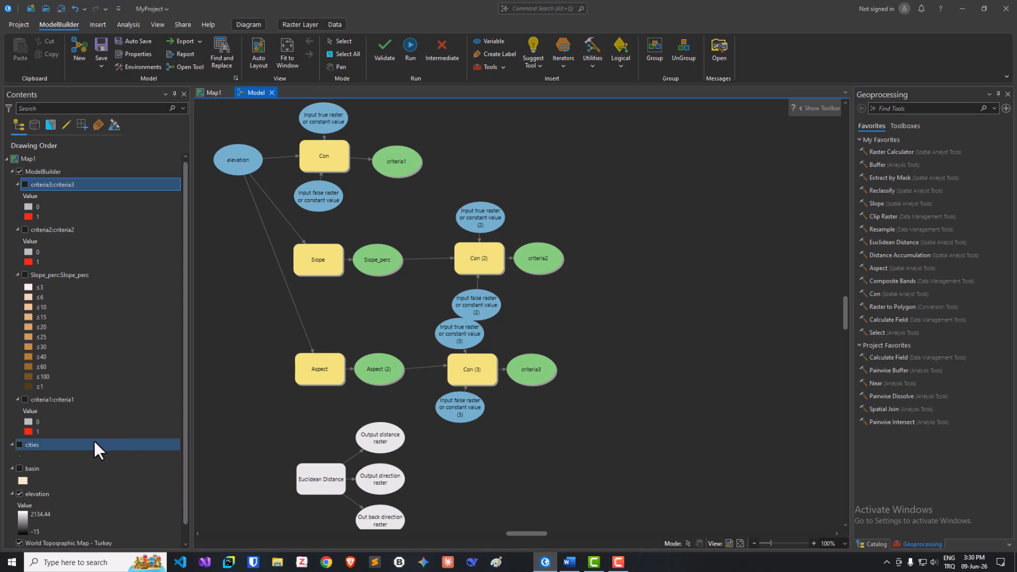
click(20, 444)
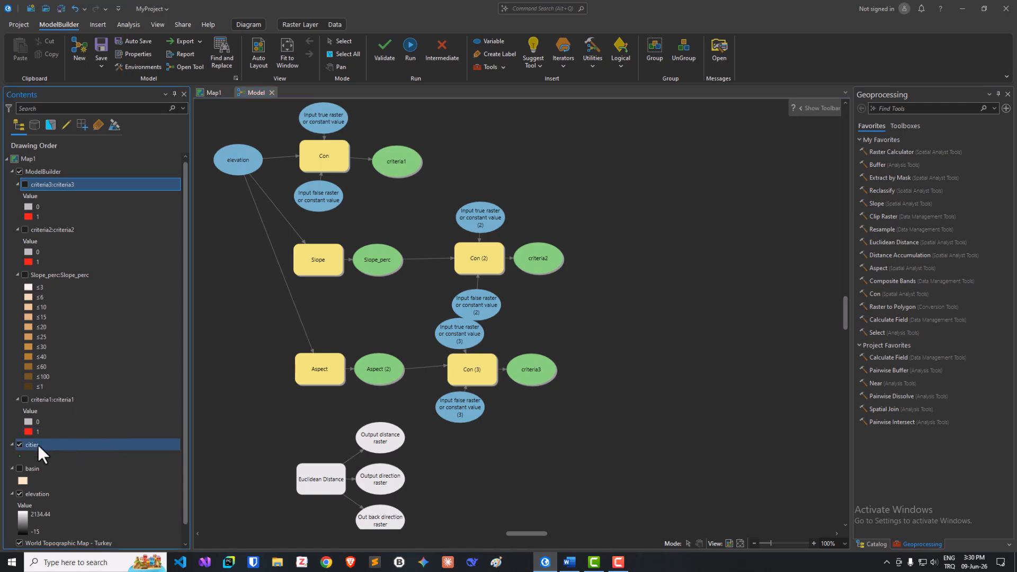
Step: Add the cities layer to the model and connect it to Euclidean Distance as input raster or feature source data
drag(30, 445, 233, 469)
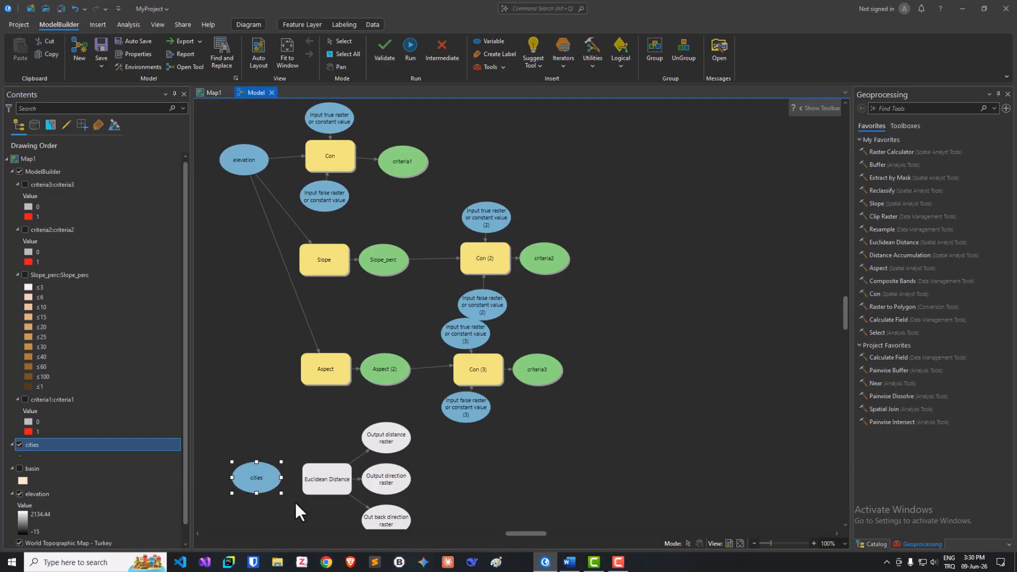
drag(270, 483, 313, 485)
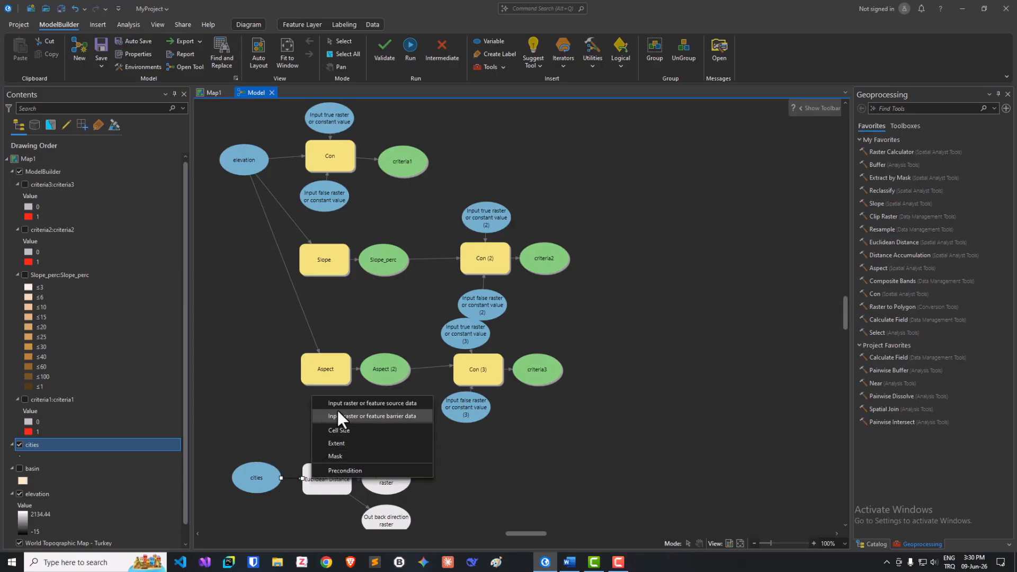
click(350, 404)
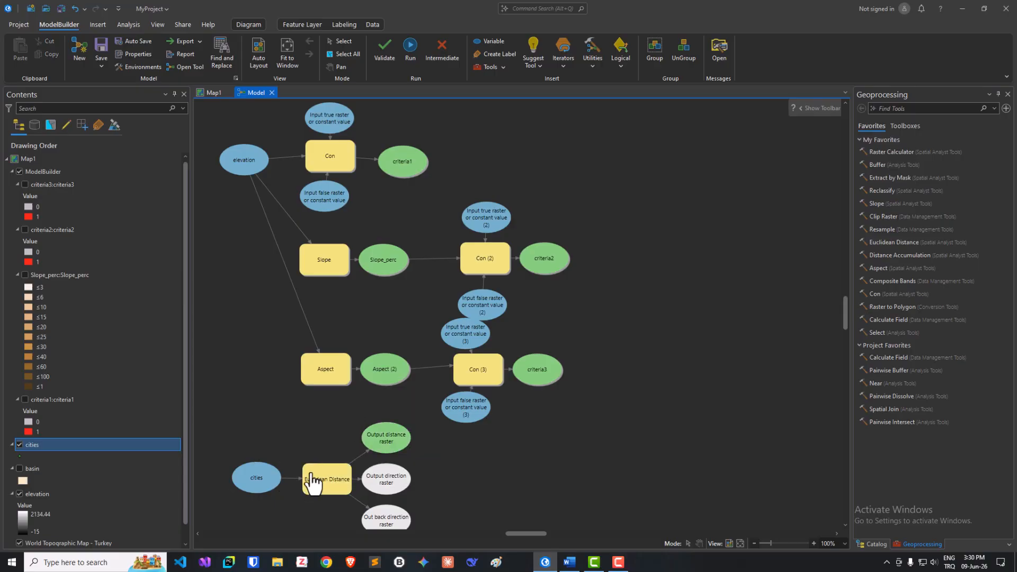
Step: Open the Euclidean Distance parameters, dismiss the deprecation notice, and set the output cell size to elevation
double_click(327, 484)
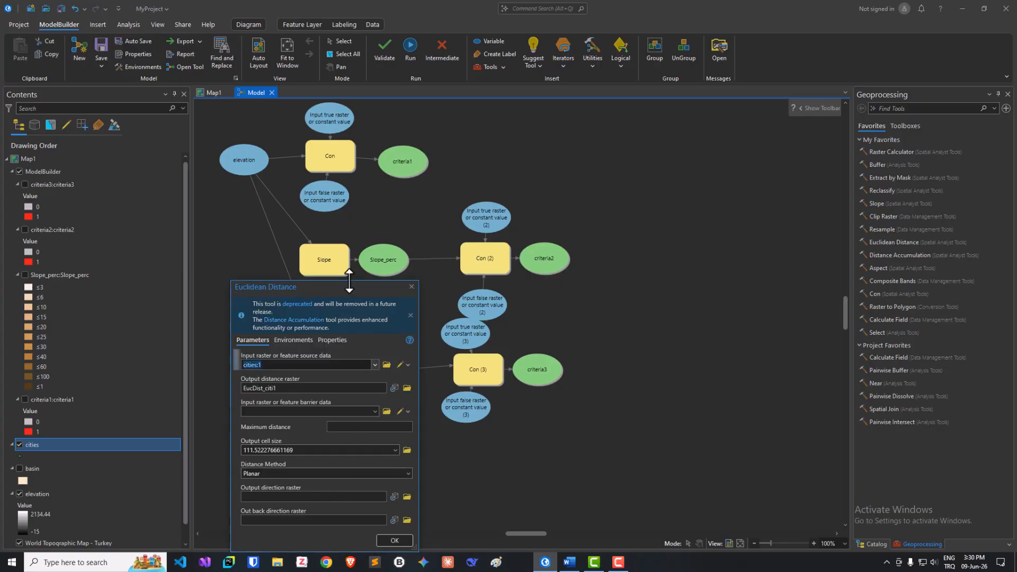
drag(348, 297, 734, 198)
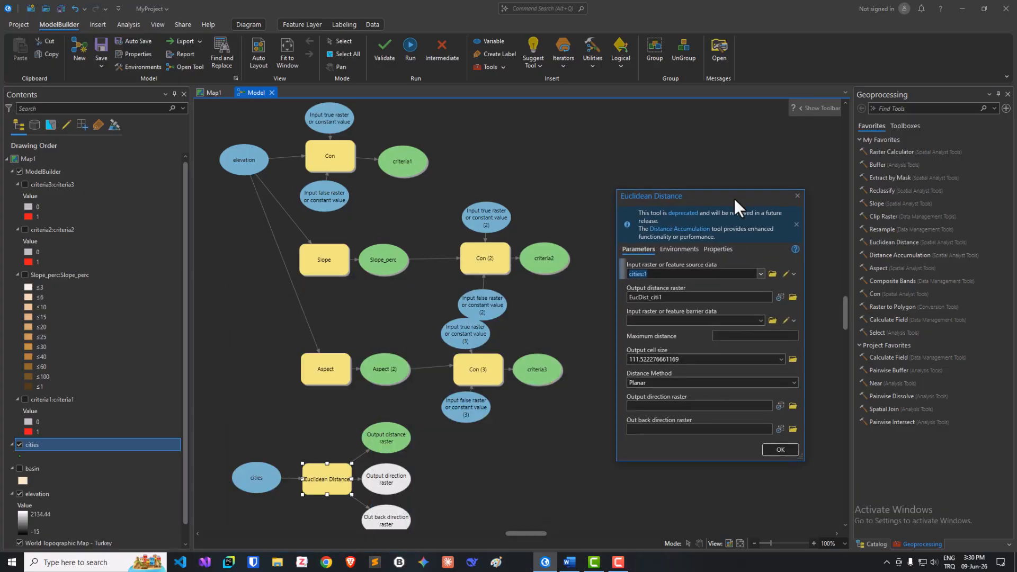
click(796, 224)
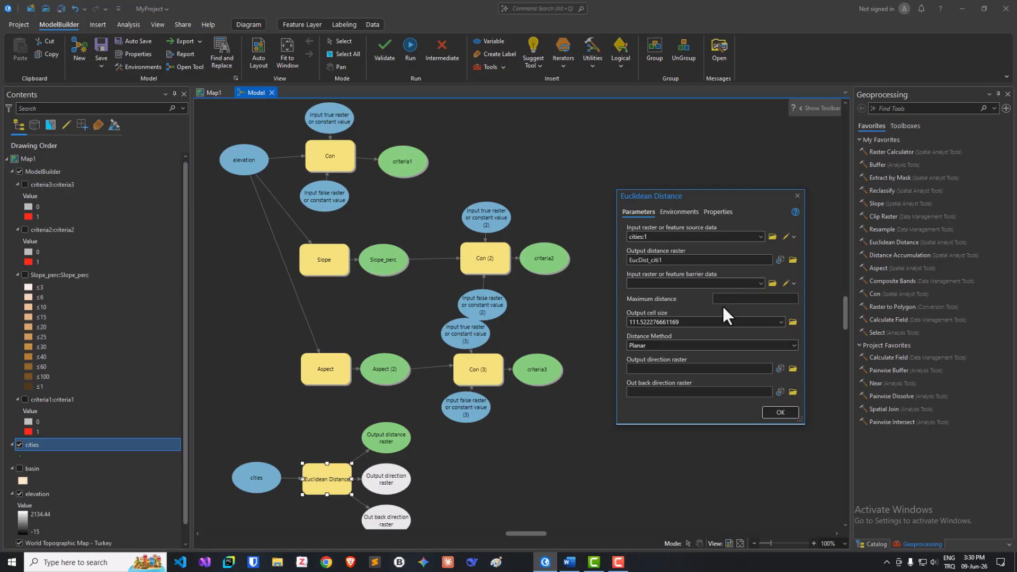
click(780, 322)
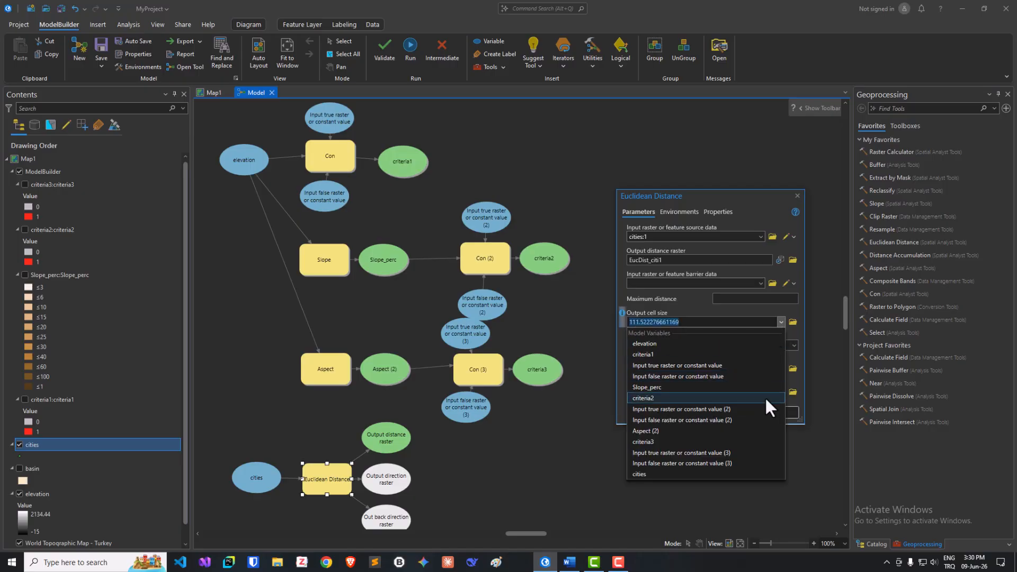
click(713, 344)
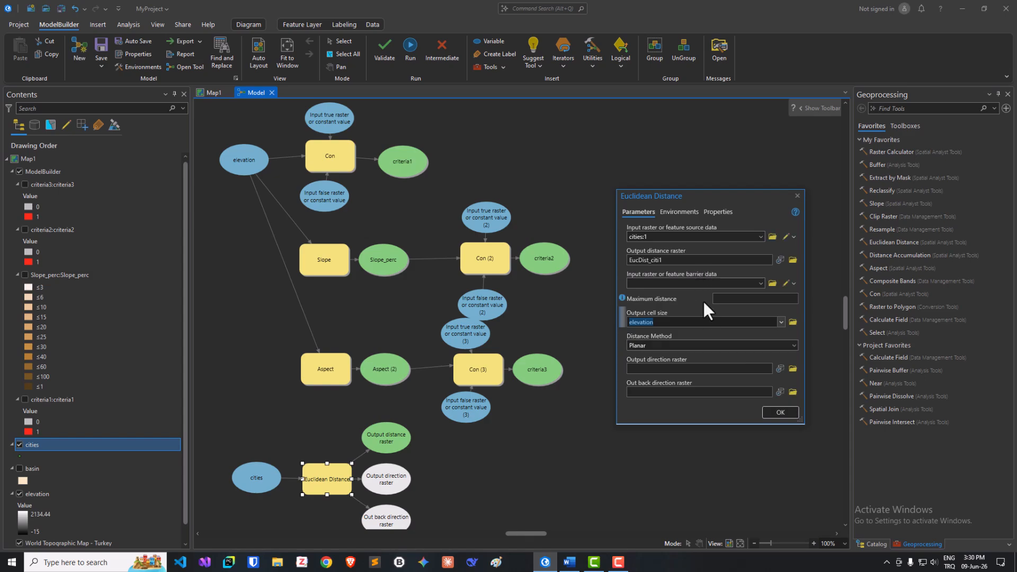
Step: In Euclidean Distance's environments, set the output coordinate system to Current Map [Map1] and the processing extent to the elevation layer
click(678, 212)
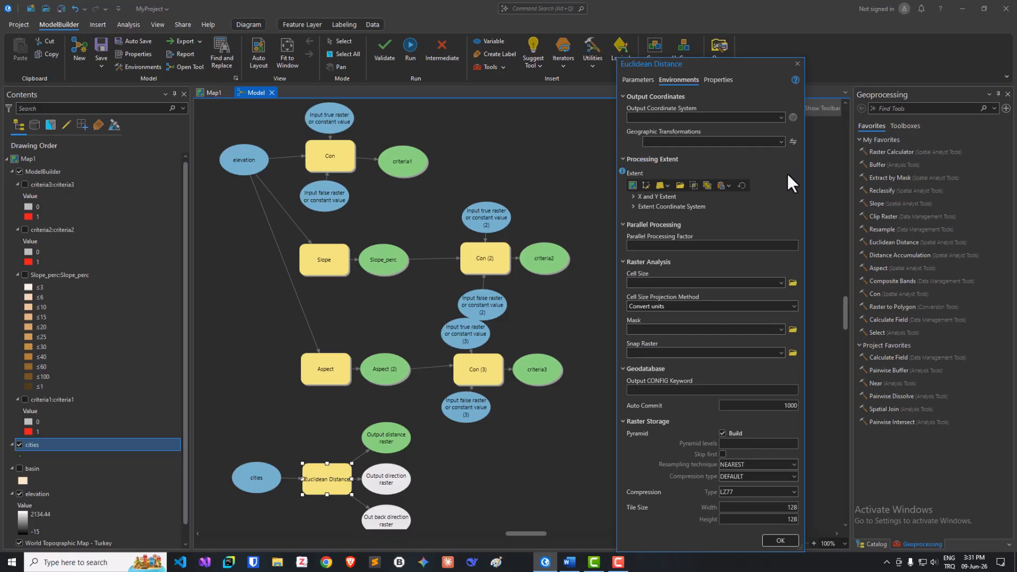
click(780, 118)
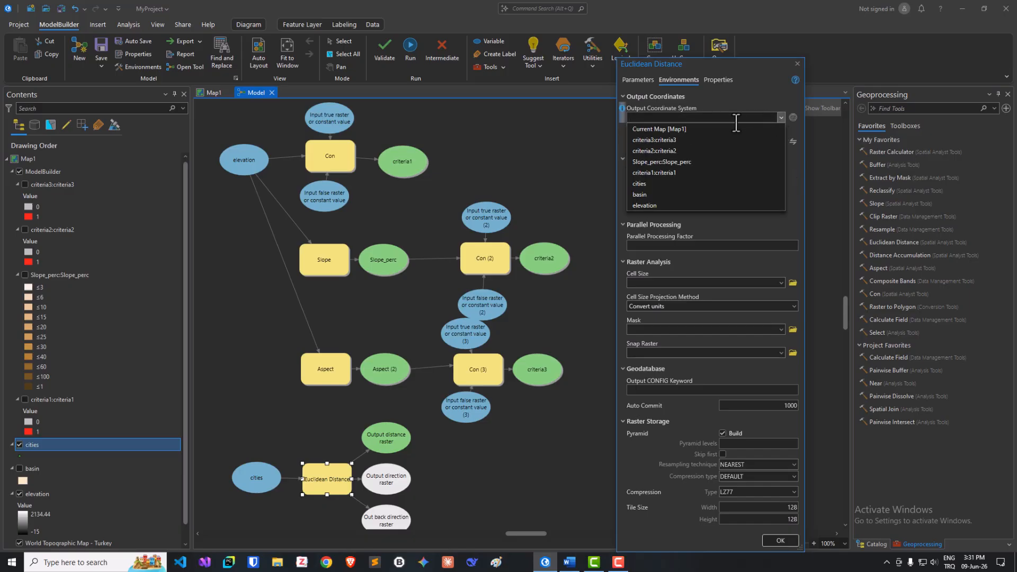
click(659, 129)
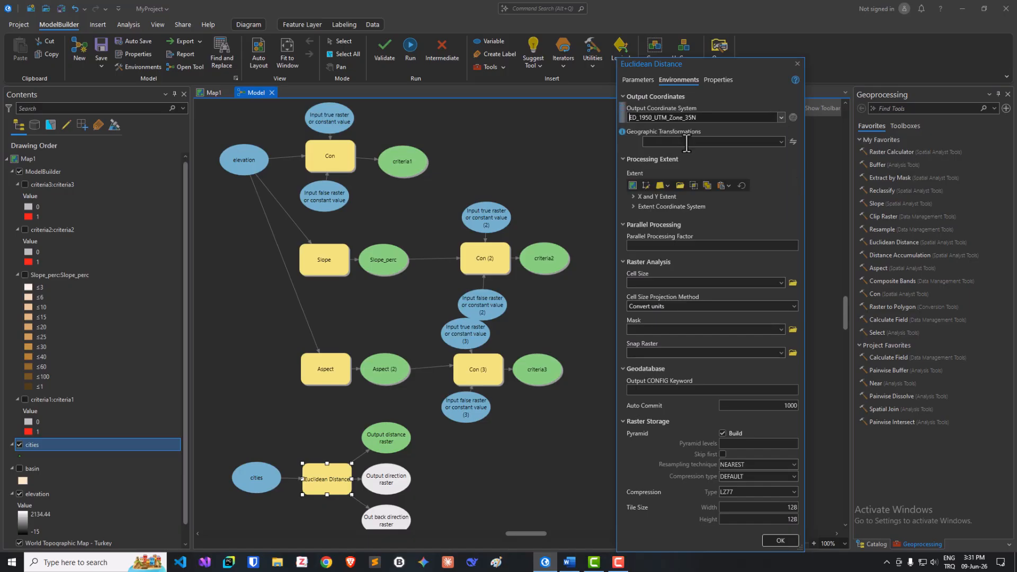
click(667, 186)
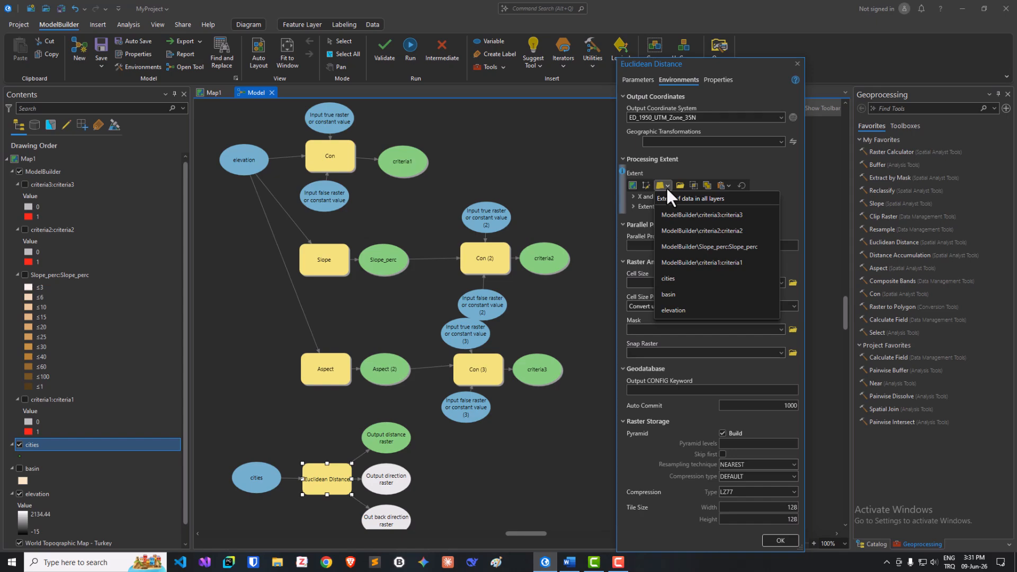
click(704, 311)
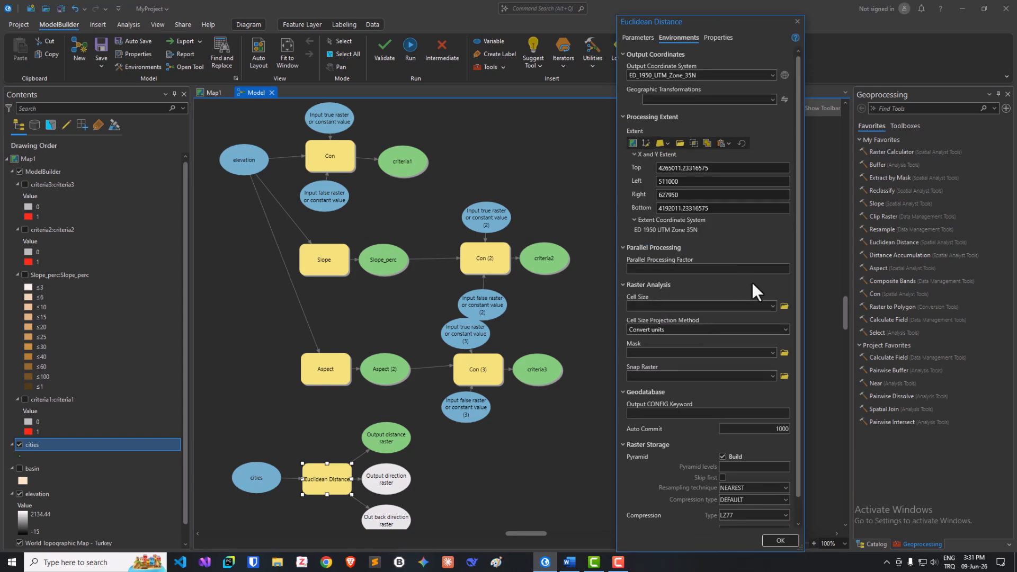
Step: Set the environment cell size, mask and snap raster of Euclidean Distance to elevation, and apply the tool's settings
click(774, 306)
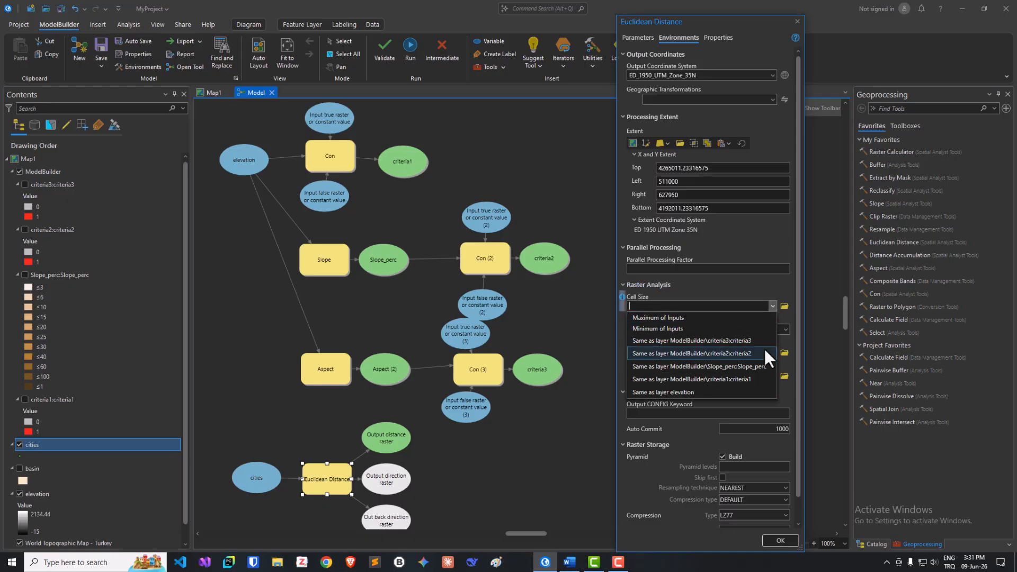
click(682, 390)
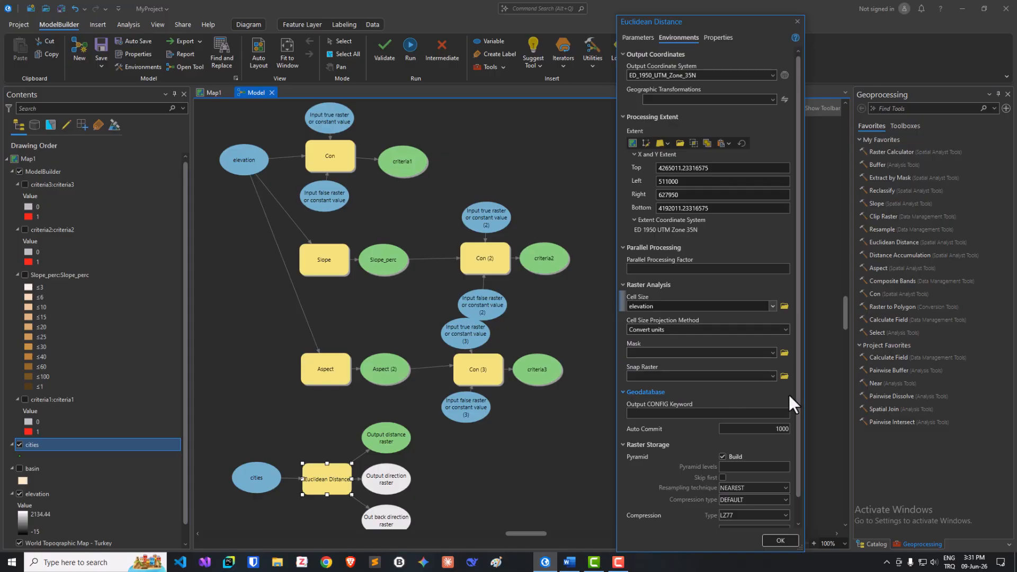
click(773, 353)
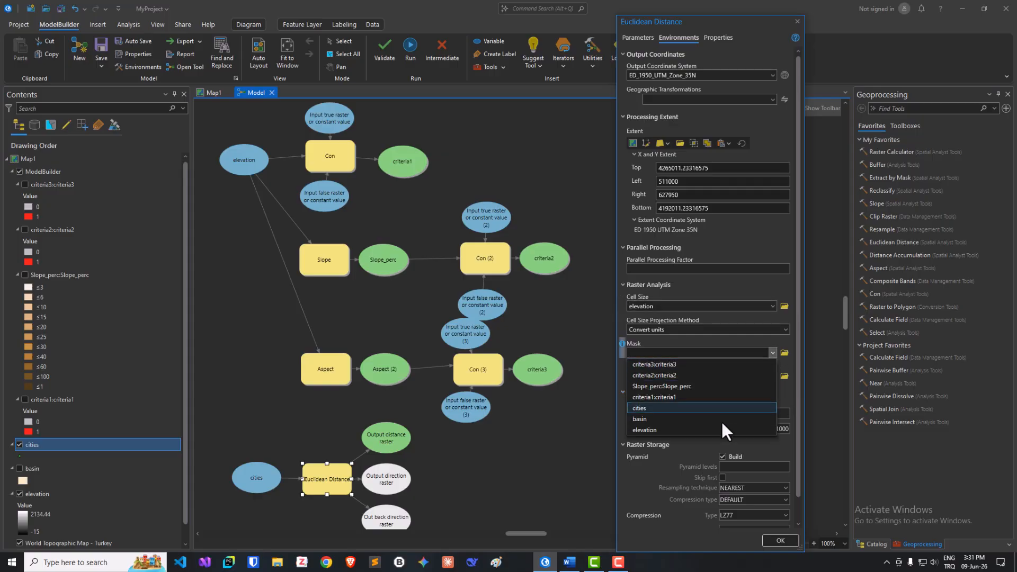
click(703, 430)
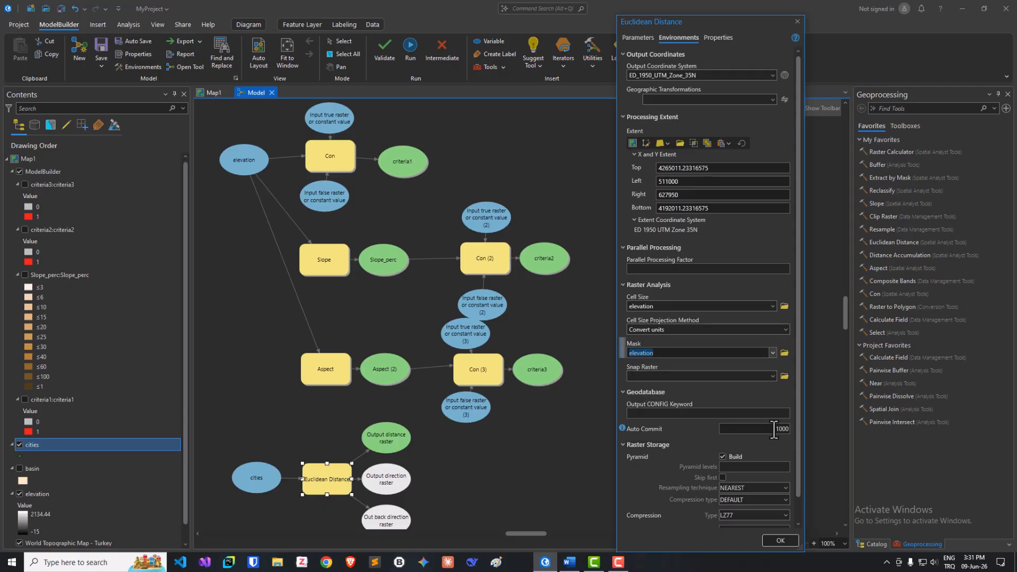
click(773, 376)
click(697, 430)
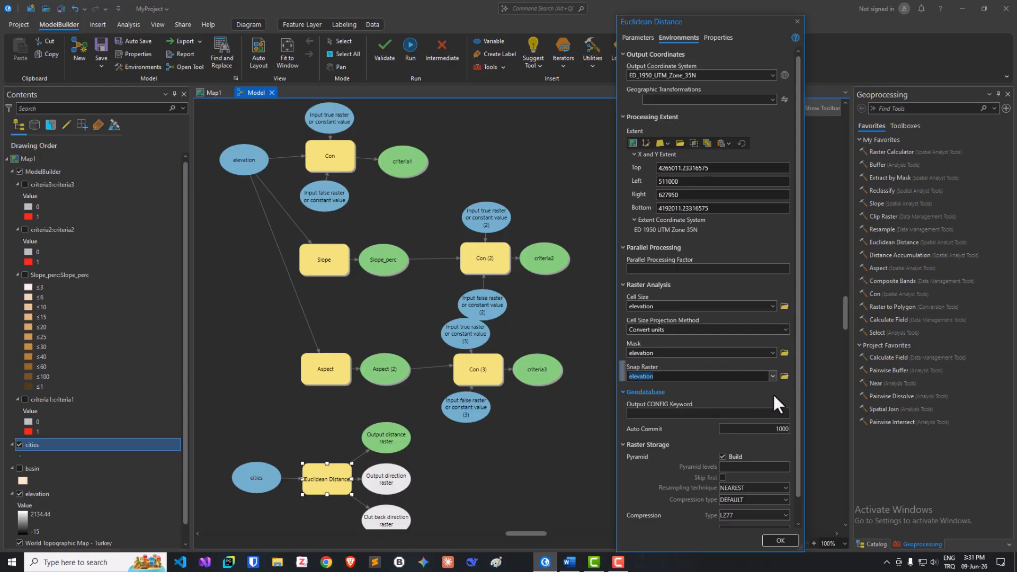
click(780, 540)
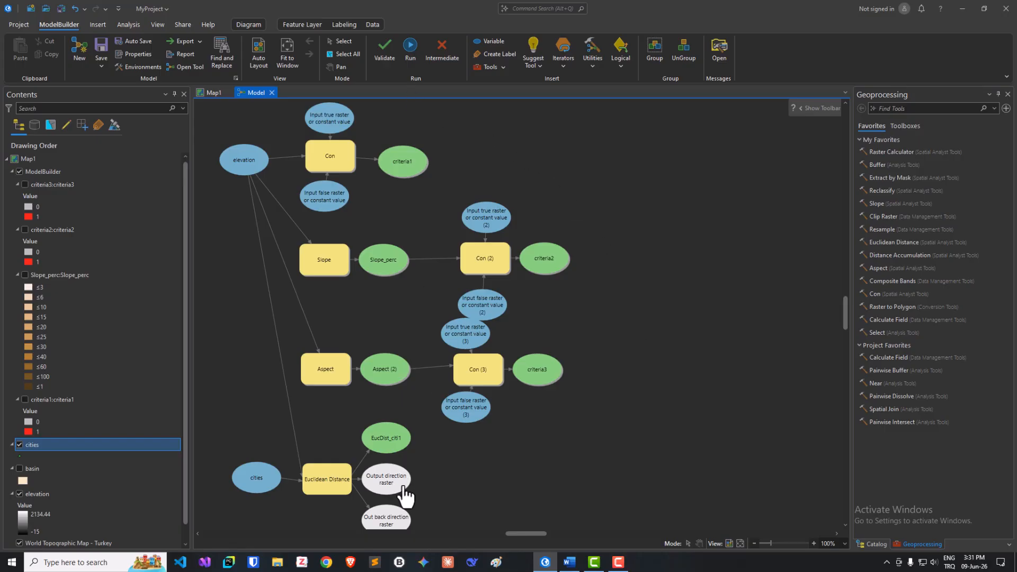
Step: Arrange Euclidean Distance's outputs: direction raster above the tool, back direction raster below it, and the distance raster beside it
click(387, 480)
drag(387, 480, 325, 429)
click(386, 516)
drag(385, 516, 333, 519)
click(390, 449)
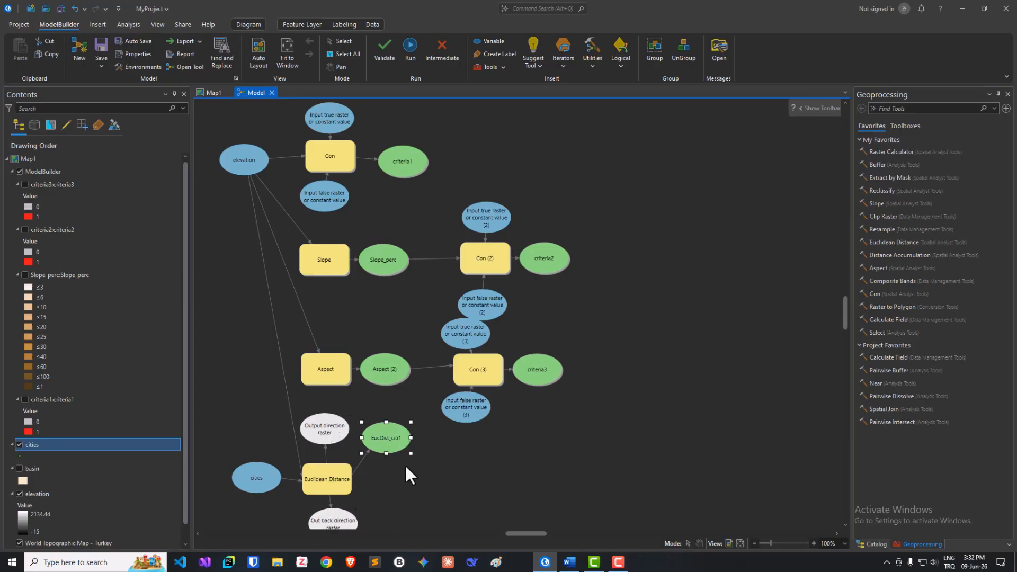
drag(397, 448, 407, 485)
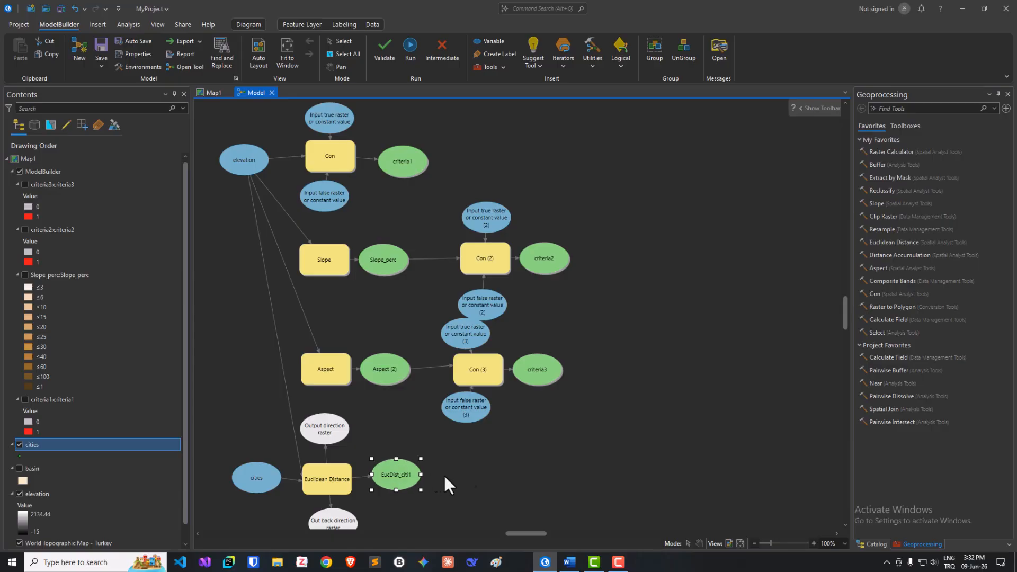
Step: Run the model and add the Euclidean Distance output raster to the map display
click(411, 50)
right_click(394, 473)
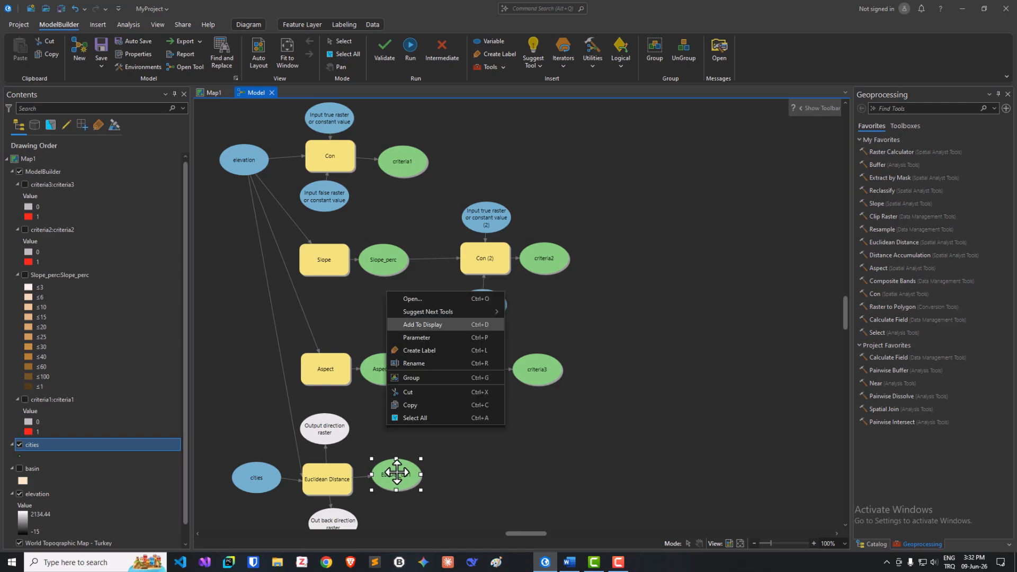
click(422, 324)
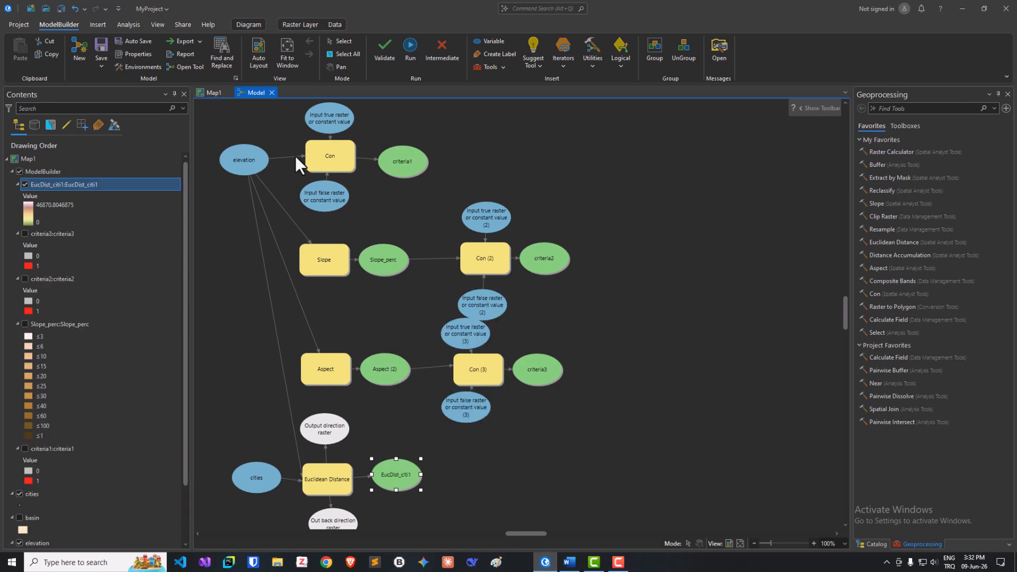
Step: In Map1, move the cities layer above the Euclidean distance raster in the drawing order
click(211, 93)
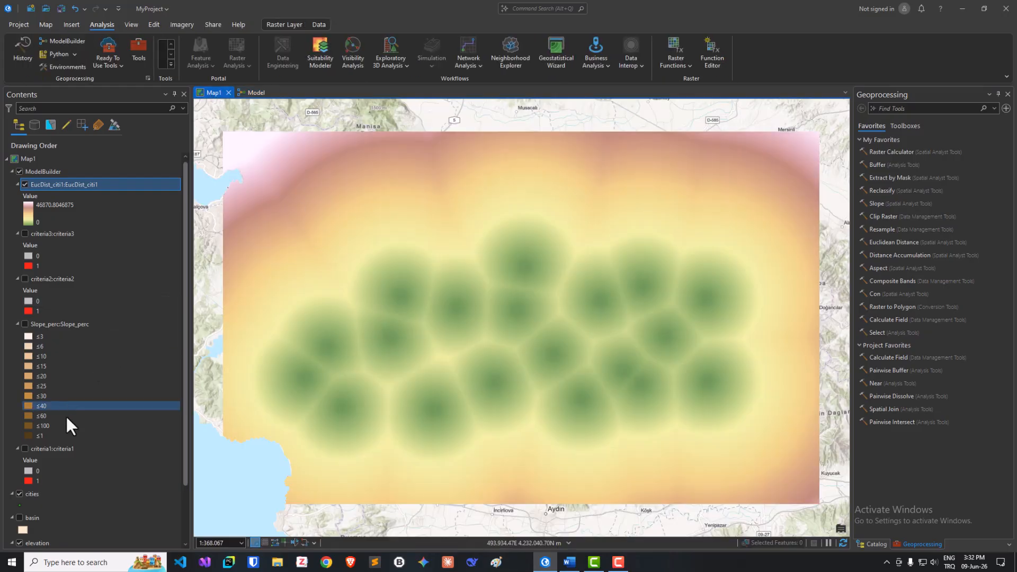
scroll(59, 426, down, 1)
mouse_move(35, 472)
mouse_down()
mouse_move(82, 384)
mouse_move(61, 191)
mouse_move(44, 163)
mouse_move(51, 189)
mouse_up()
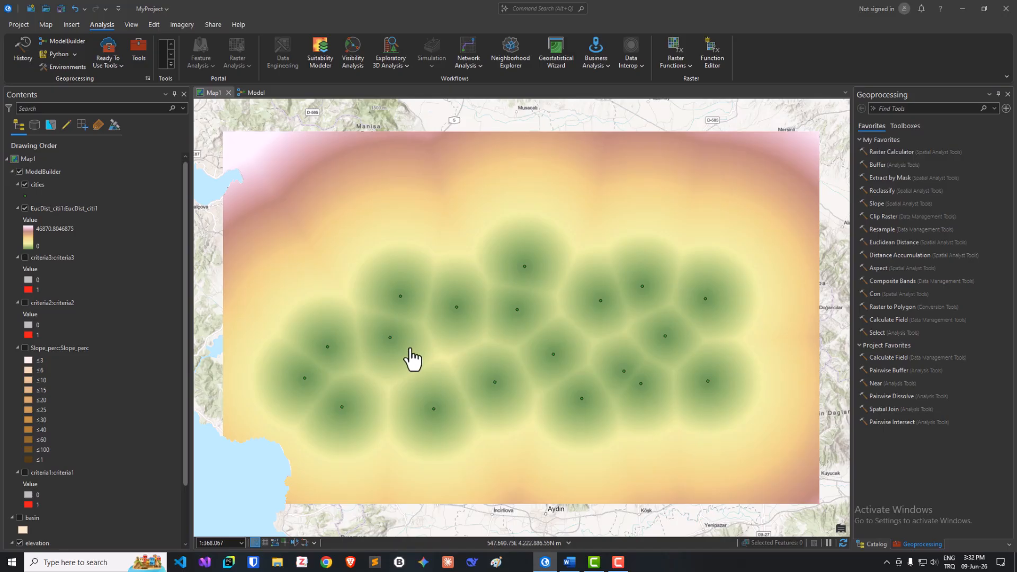
Step: Inspect the distance raster's pixel values near a city point and farther away from it, and close the pop-up
click(401, 295)
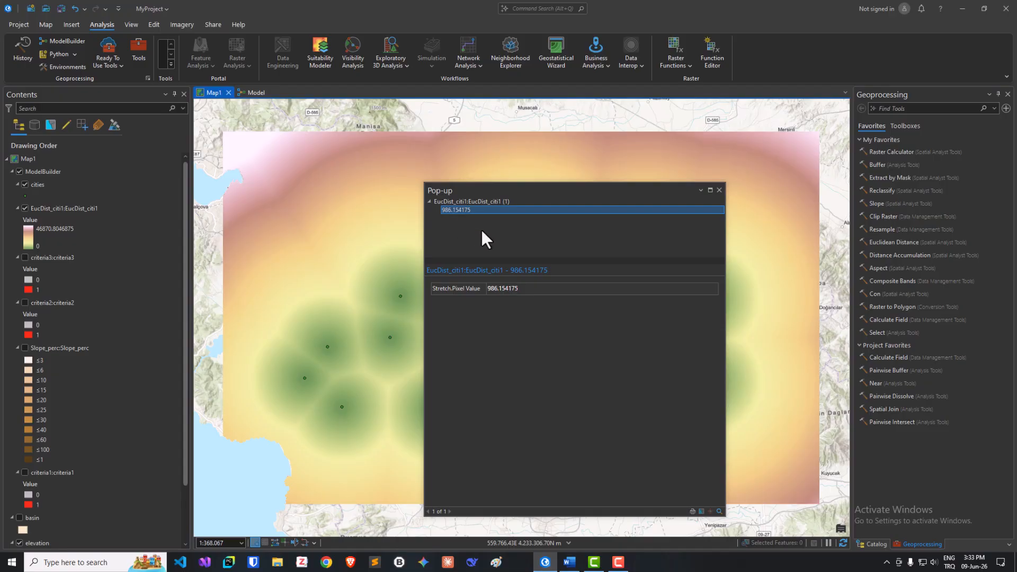
click(387, 271)
click(375, 241)
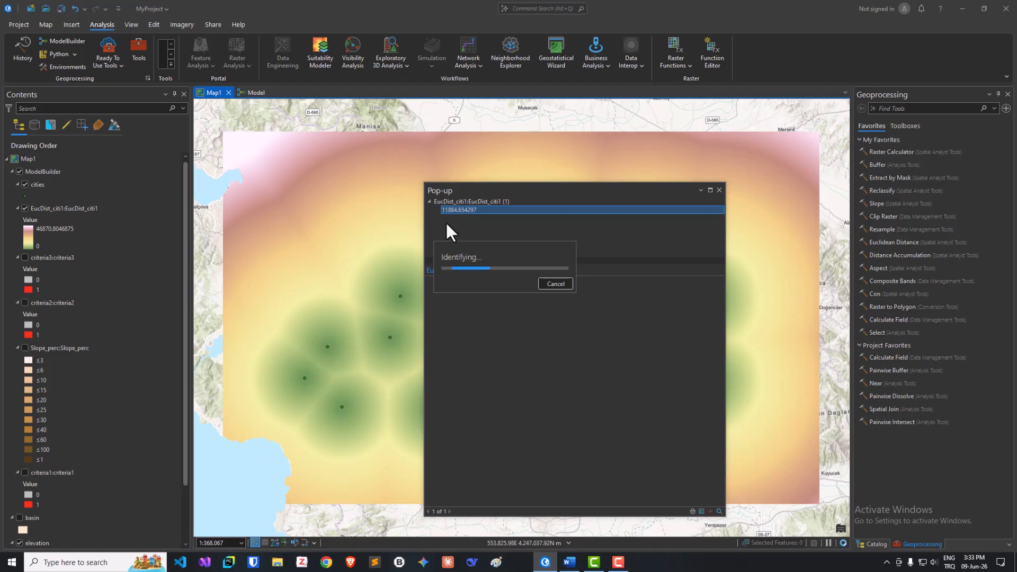
click(719, 190)
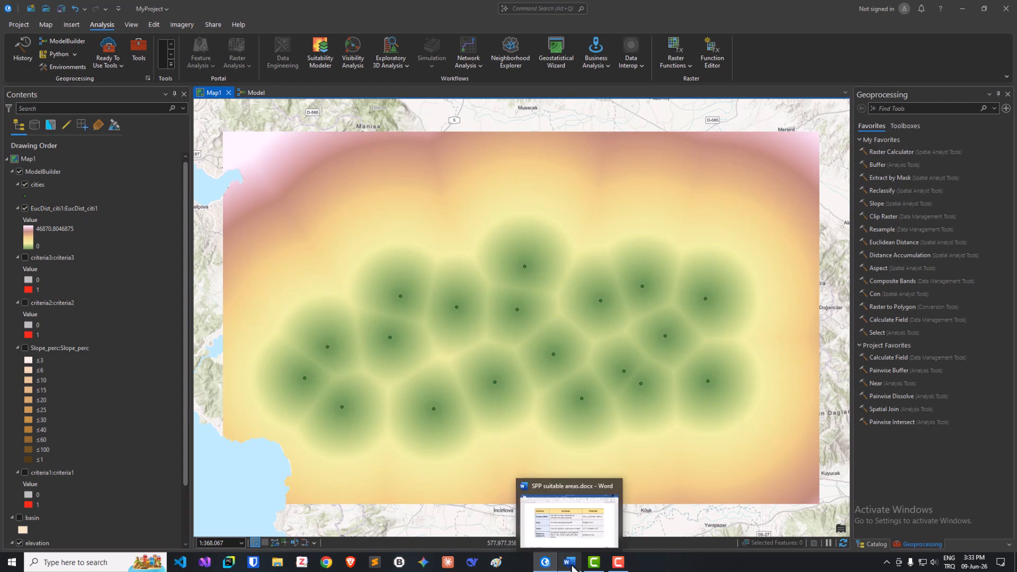
Step: Add a Con tool to the model beside EucDist_citi1 and connect that raster as its input conditional raster
click(252, 91)
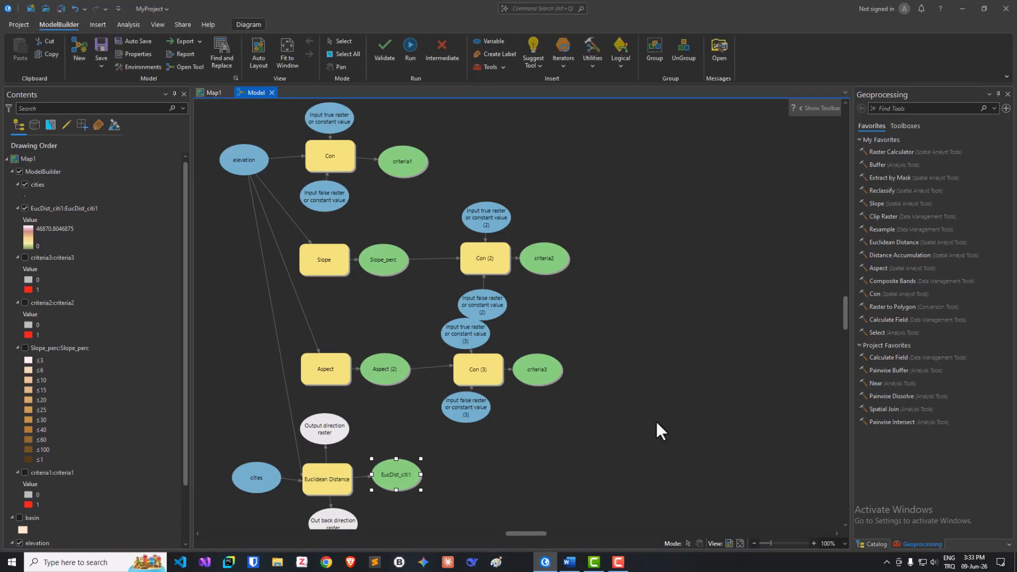
click(578, 453)
click(864, 296)
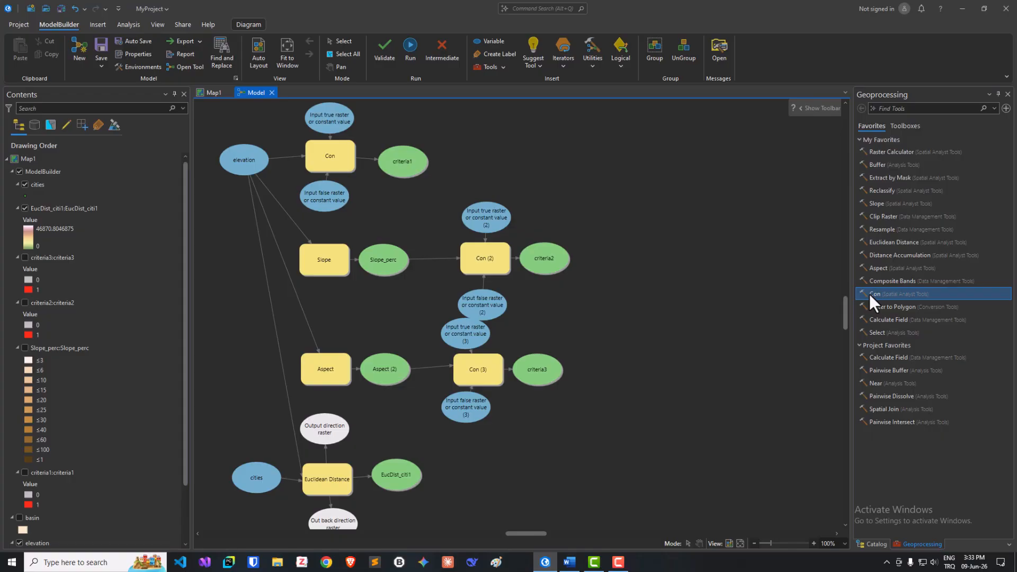
drag(869, 294, 688, 431)
drag(538, 475, 480, 477)
drag(399, 480, 469, 495)
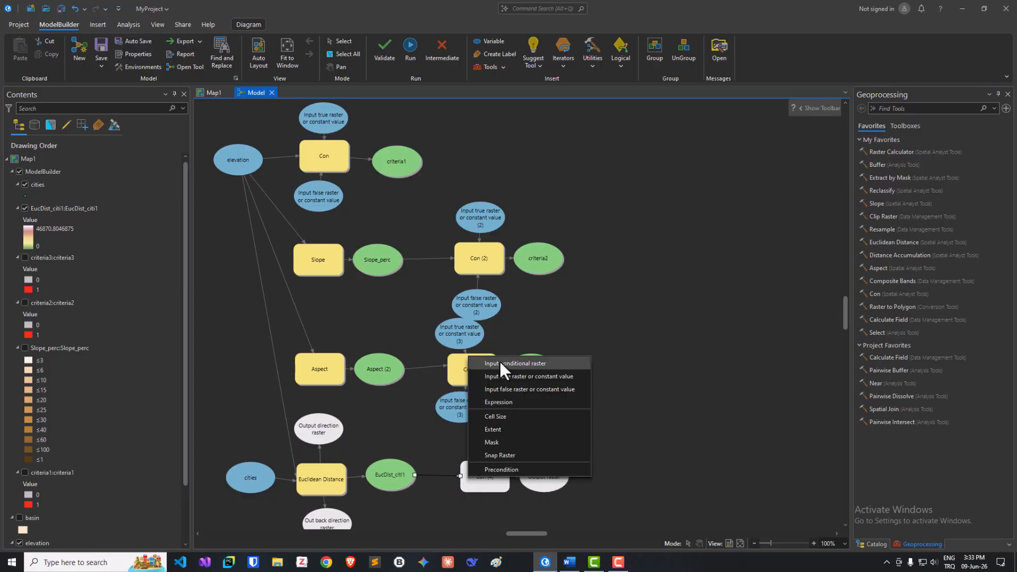
click(500, 361)
Step: Set the Con (4) expression to VALUE is greater than or equal to 1000, checking the settlement-distance condition in the Word criteria table
double_click(485, 479)
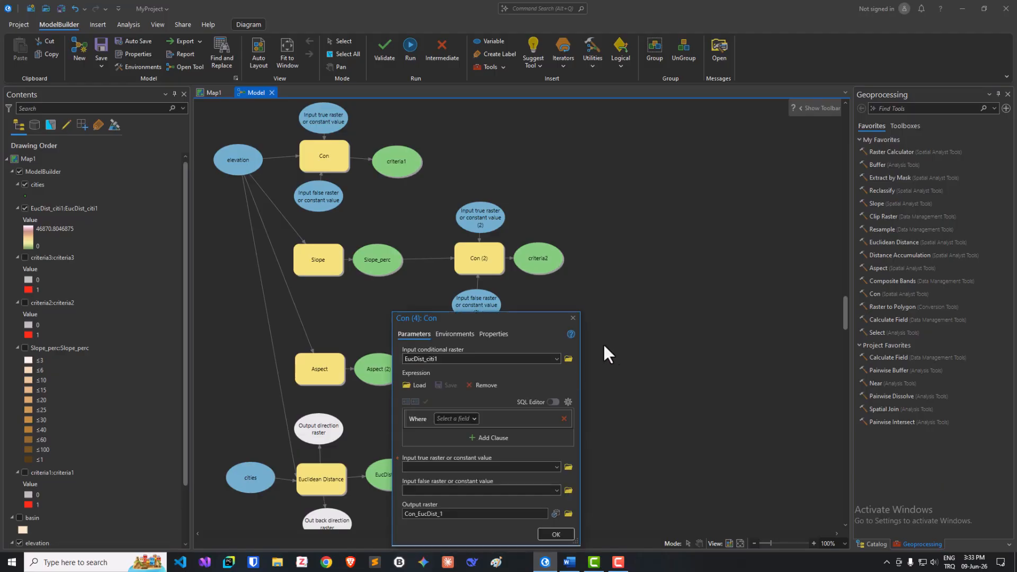
drag(521, 319, 709, 172)
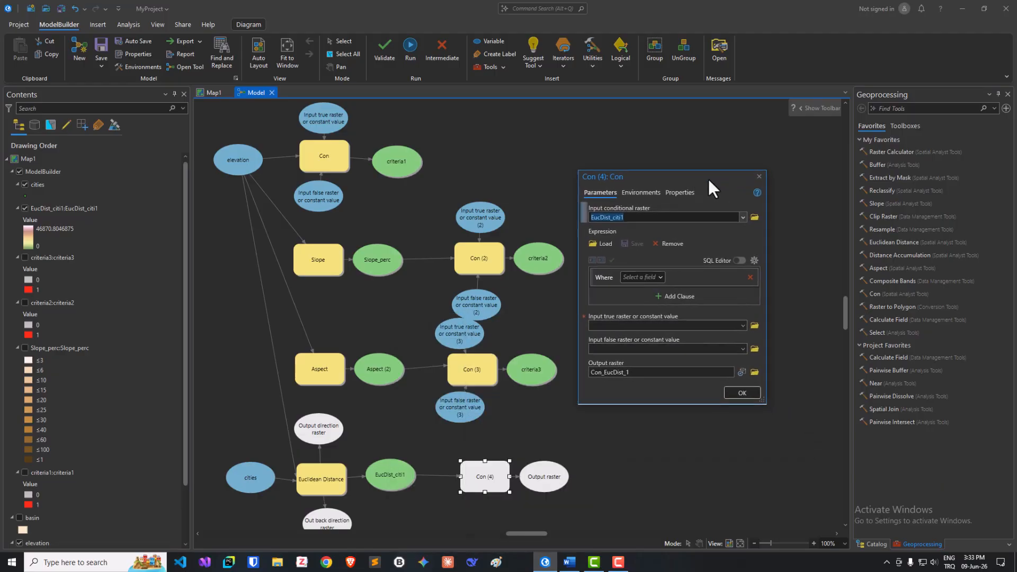
click(657, 275)
click(636, 289)
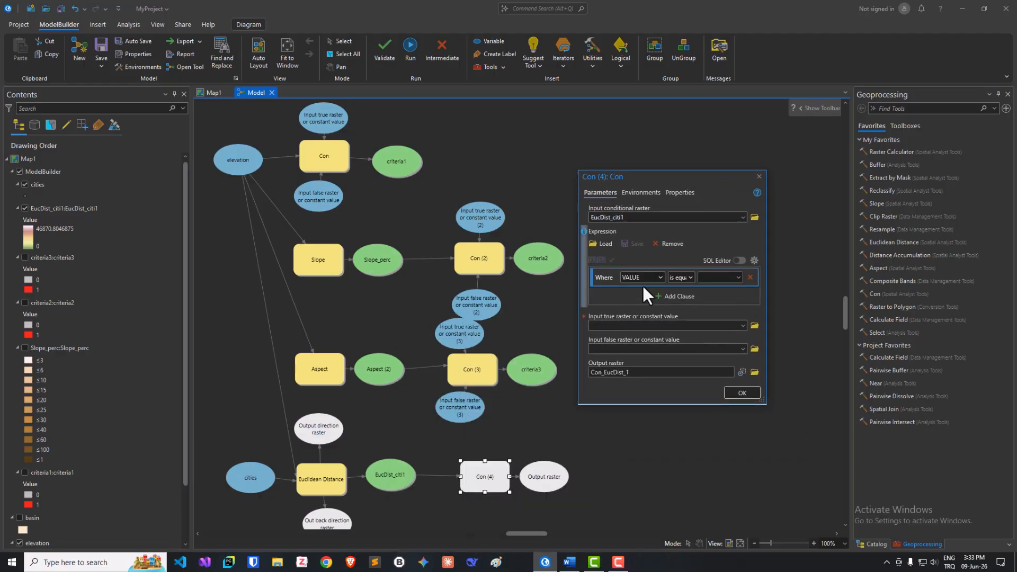
click(681, 280)
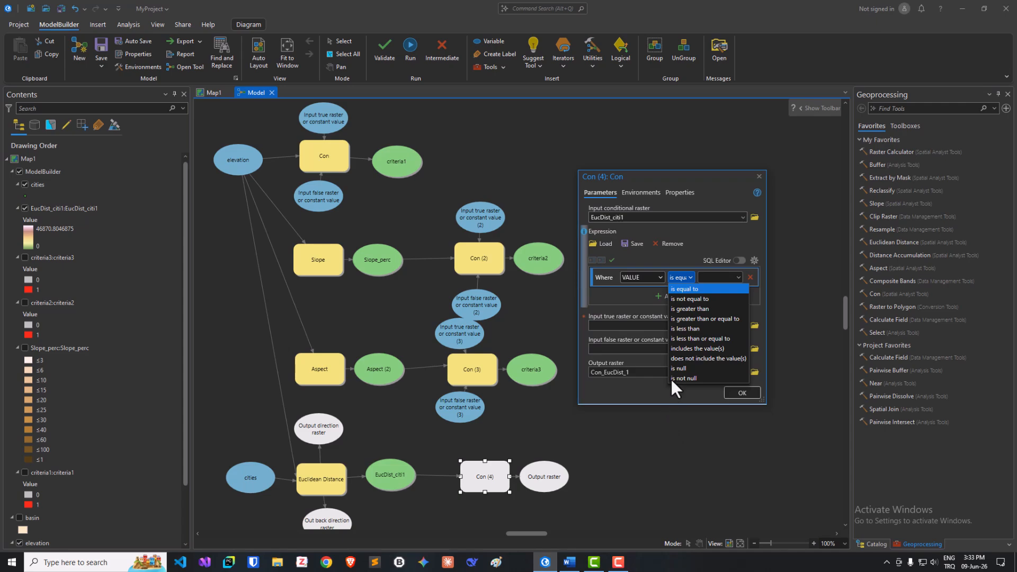
click(702, 320)
click(595, 503)
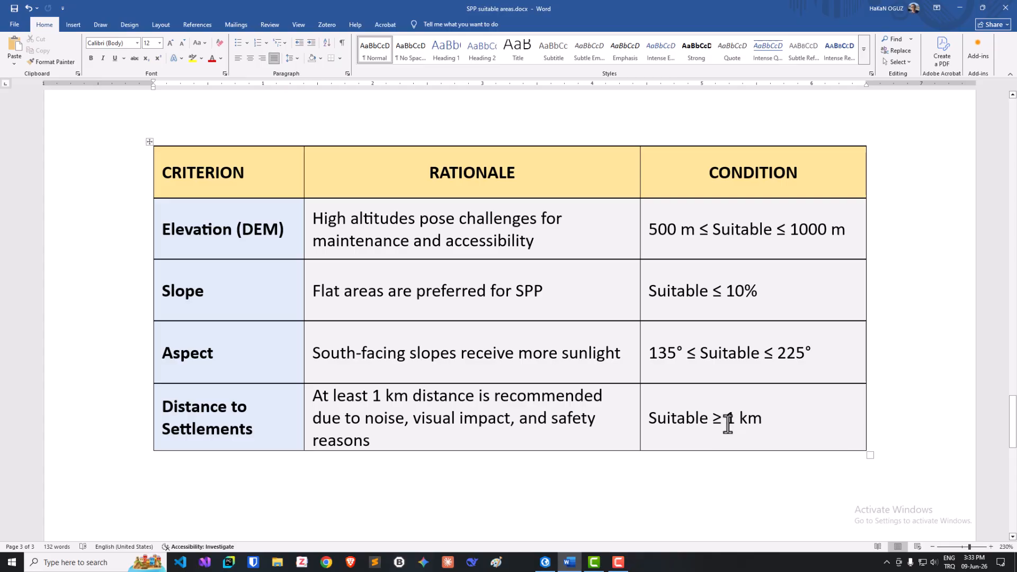
click(957, 9)
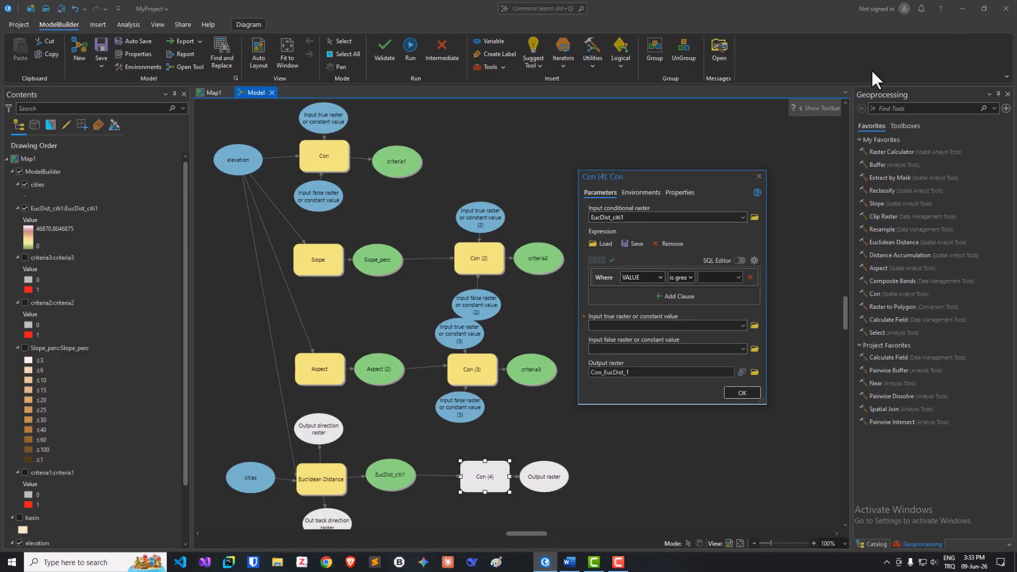
click(720, 277)
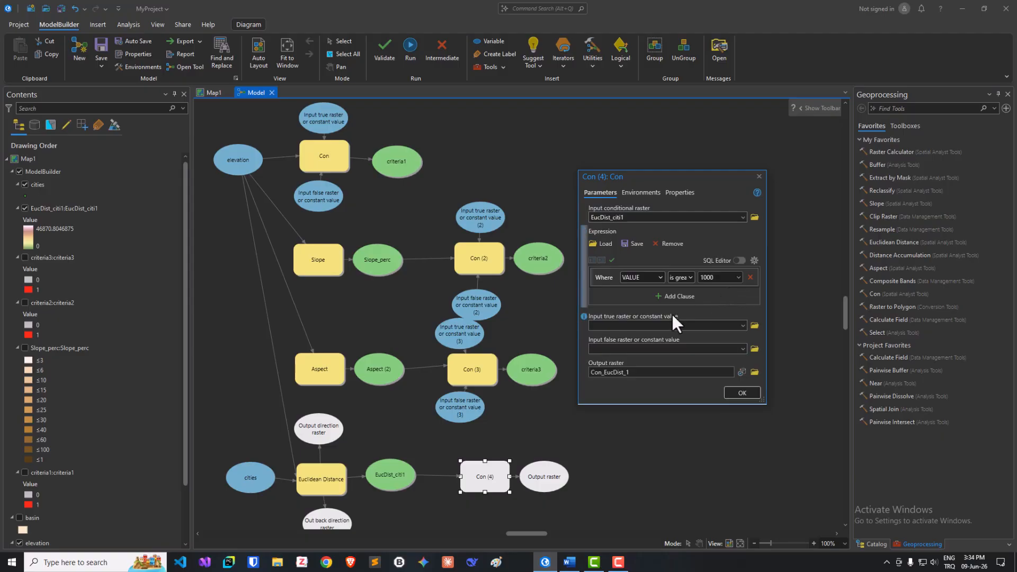
Step: Set Con (4)'s true value to 1, false value to 0 and output raster to Criteria4, and apply the settings
click(608, 326)
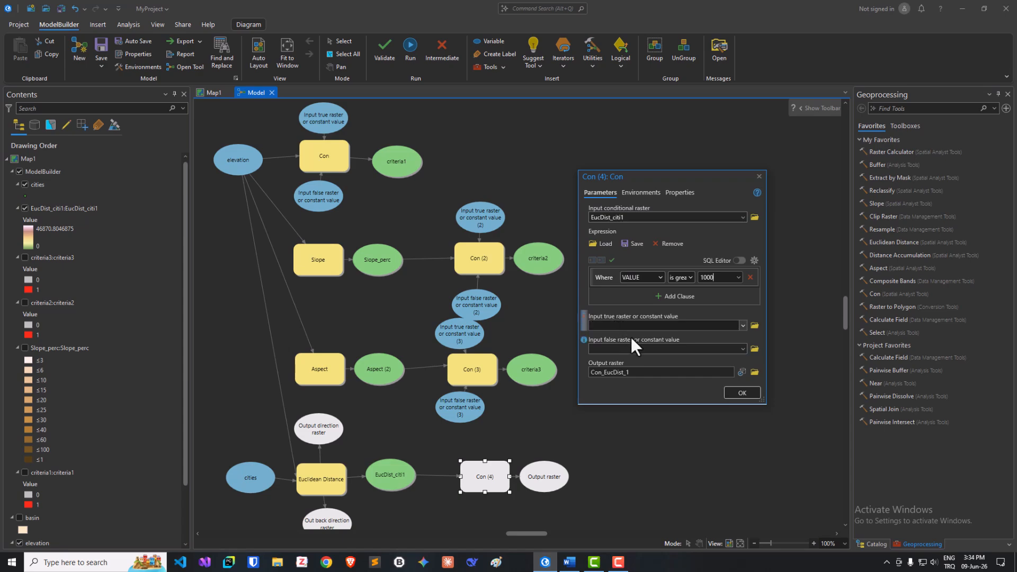
text(1)
click(628, 349)
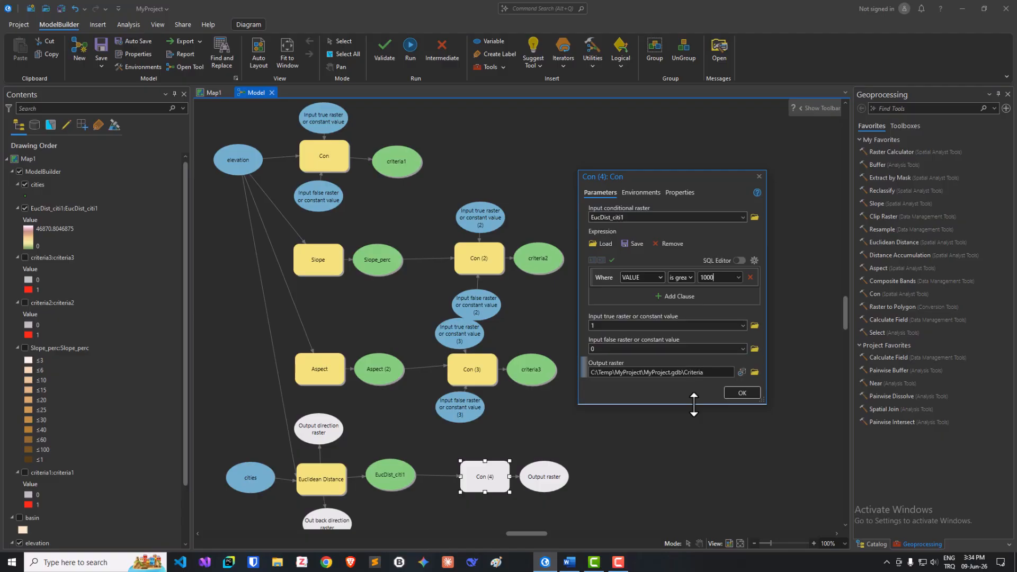
click(732, 394)
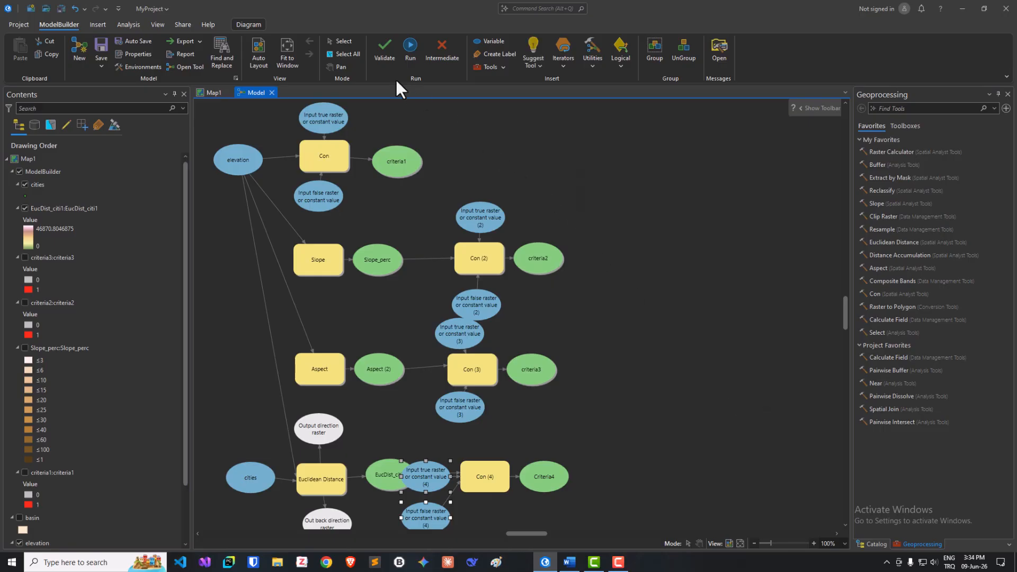
Step: Run the model with the new Con tool and add the Criteria4 raster to the map display
click(406, 52)
click(551, 477)
right_click(552, 478)
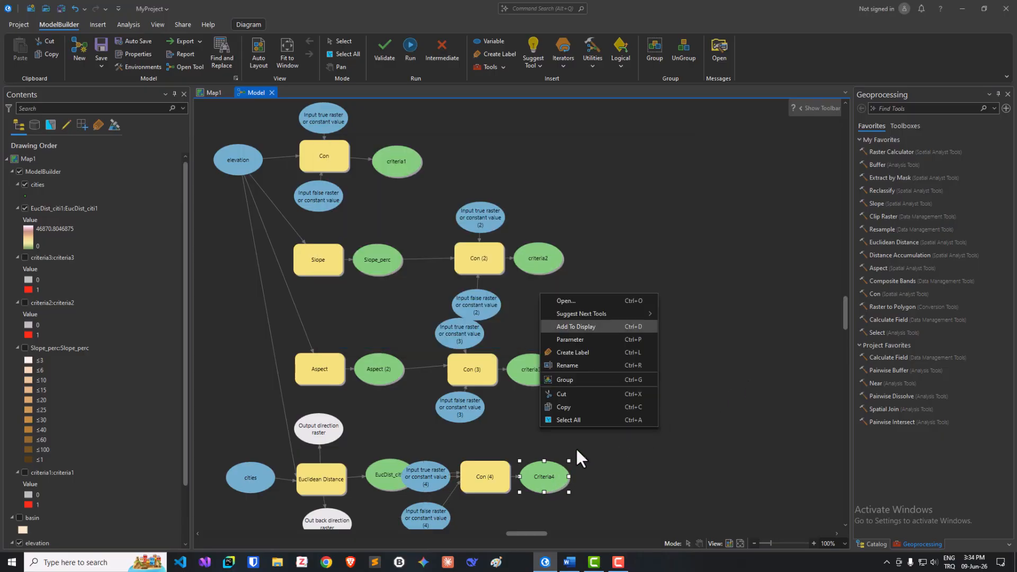
click(583, 326)
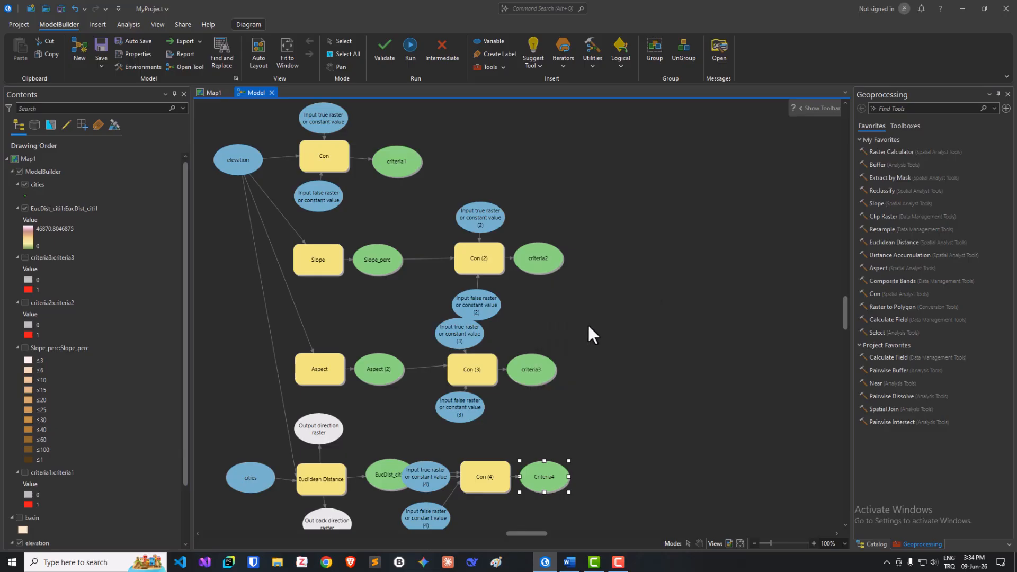
Step: Review Criteria4 in Map1 and hide the Criteria4 and EucDist_citi1 layers
click(212, 91)
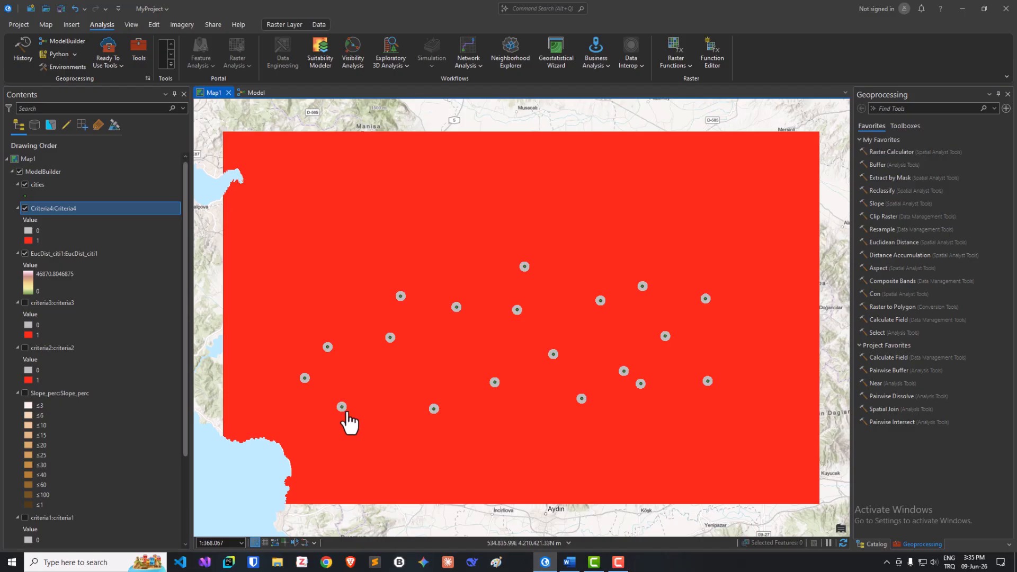
click(24, 207)
click(24, 253)
click(24, 253)
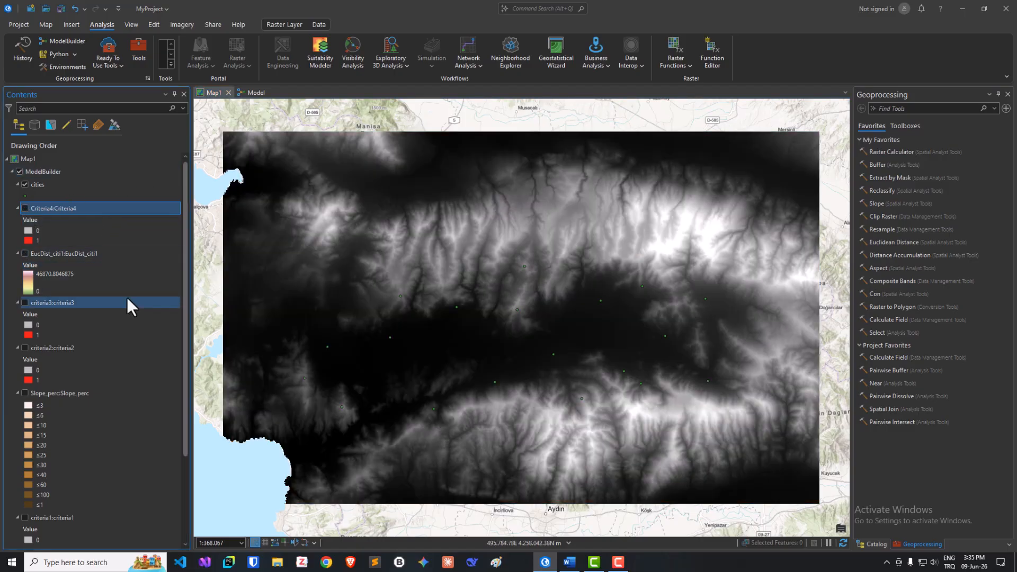
Step: Add the Raster Calculator tool to the model, to the right of the four criteria outputs
click(251, 93)
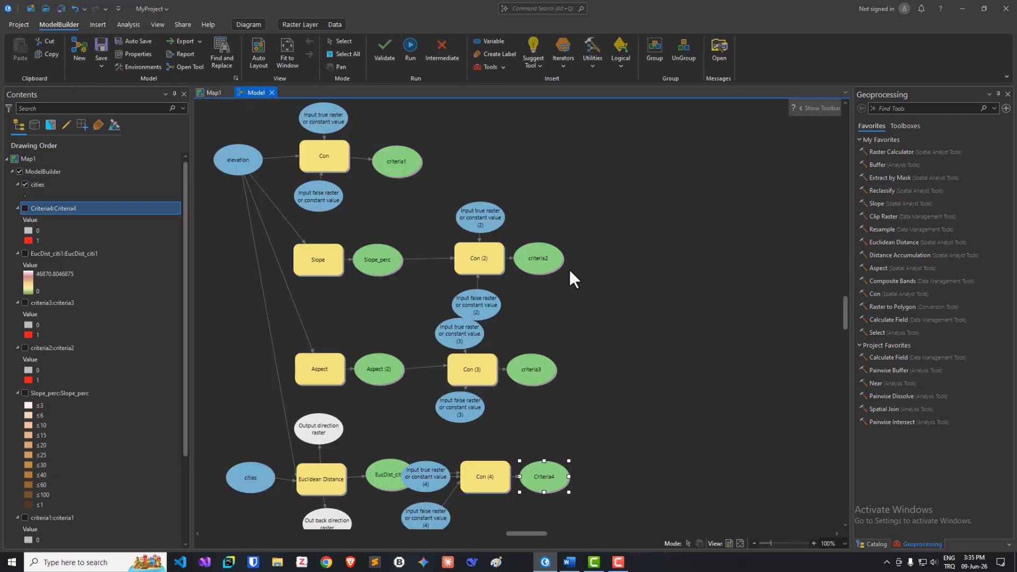
click(660, 327)
drag(989, 255, 663, 341)
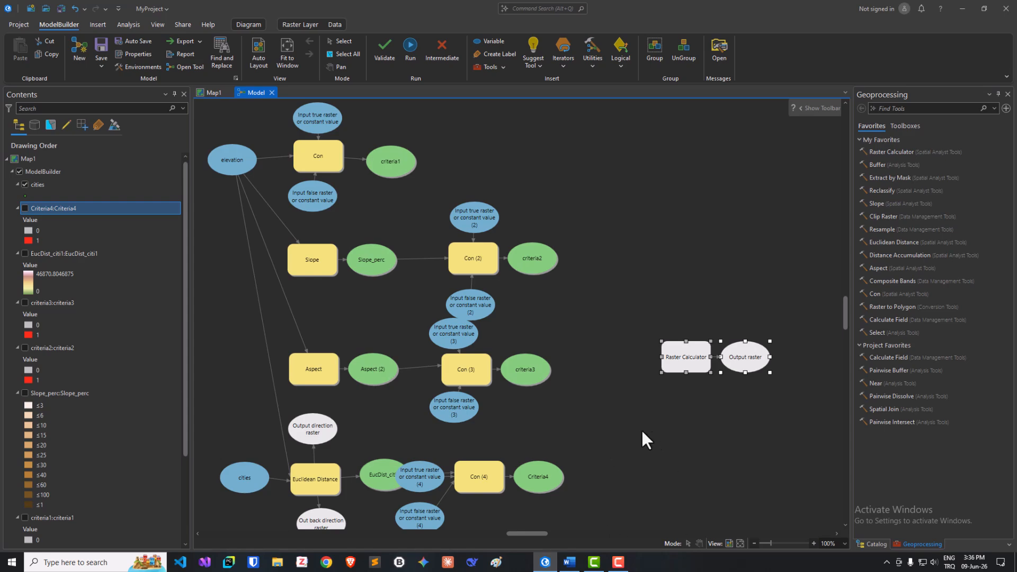
Step: Connect criteria1, criteria2, criteria3 and Criteria4 to Raster Calculator as Map Algebra expression inputs
drag(408, 171, 682, 355)
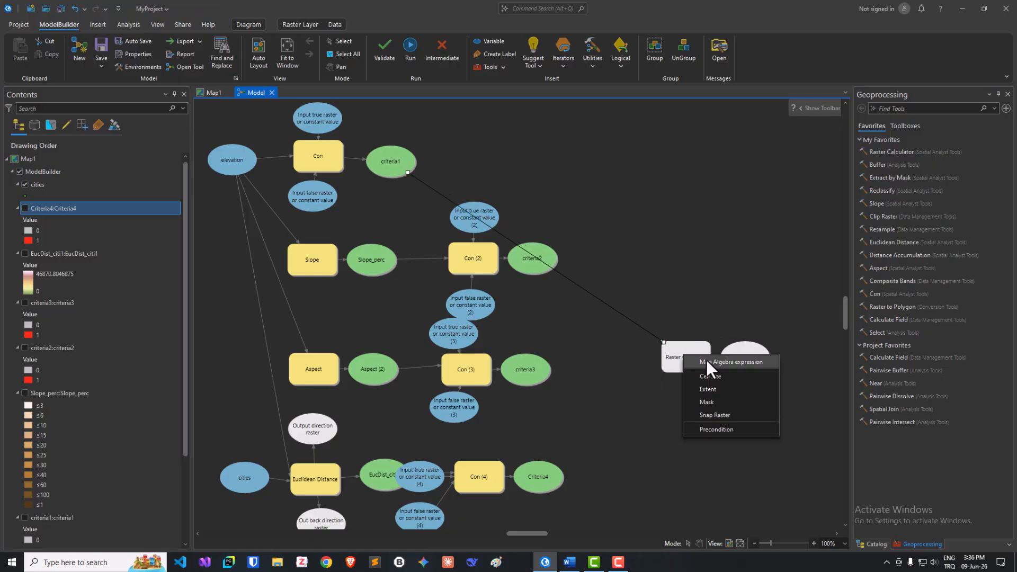
click(707, 360)
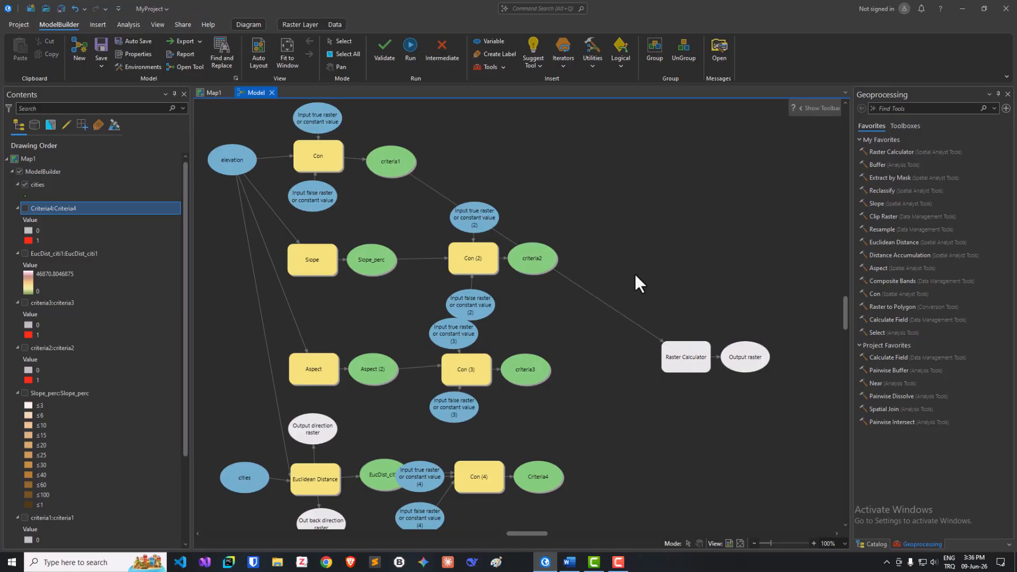
drag(531, 268, 689, 366)
click(701, 367)
drag(534, 369, 685, 369)
click(684, 371)
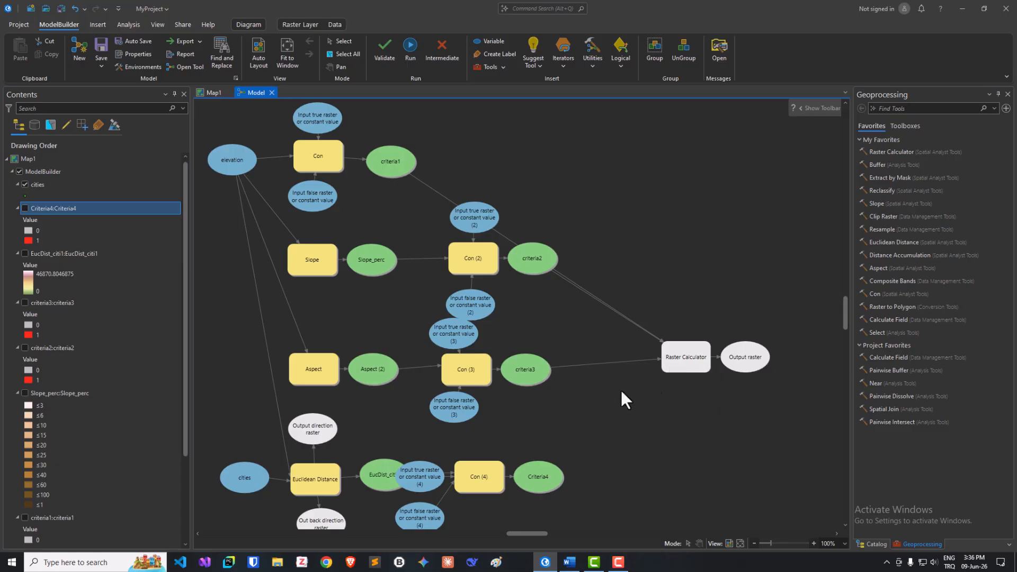
click(550, 483)
drag(556, 484, 680, 370)
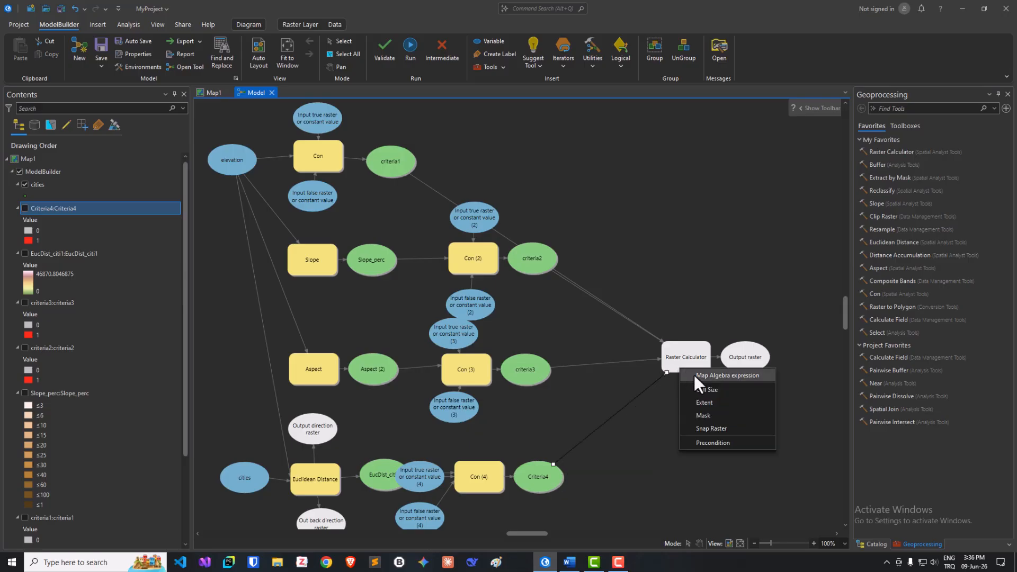
click(694, 374)
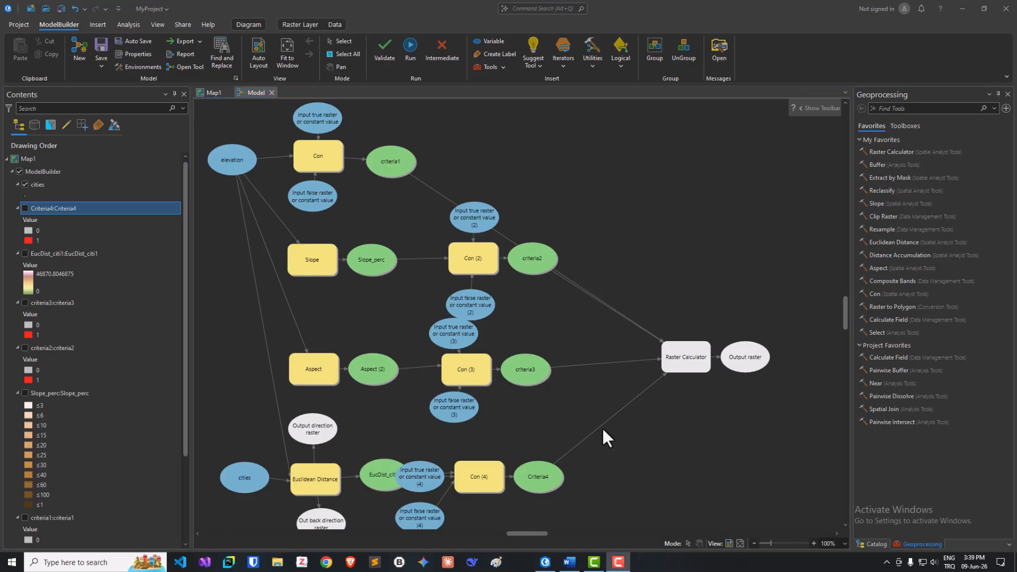
Step: Start the Raster Calculator expression by multiplying the criteria1 raster by the criteria2 raster
double_click(687, 373)
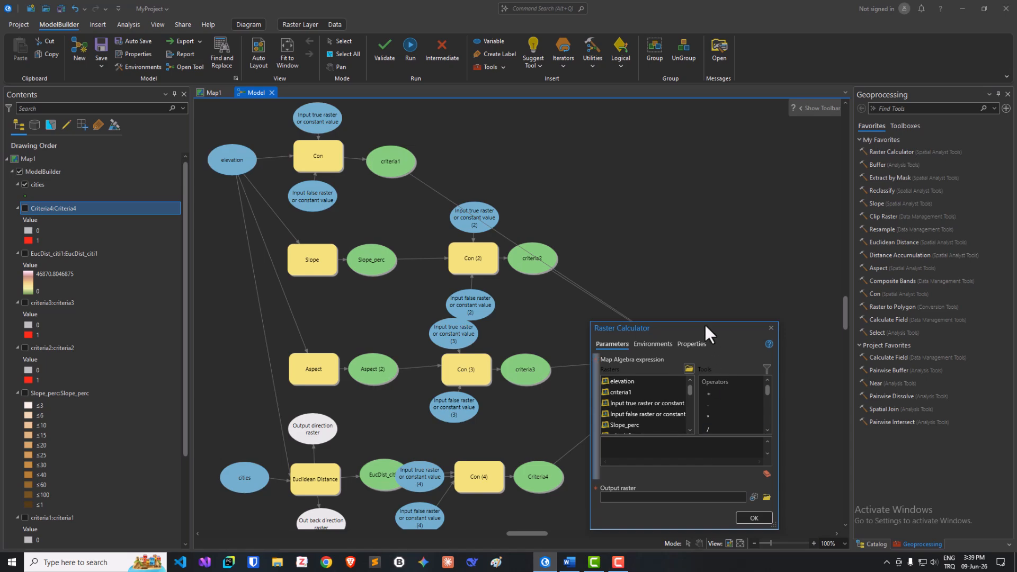
drag(704, 326, 754, 146)
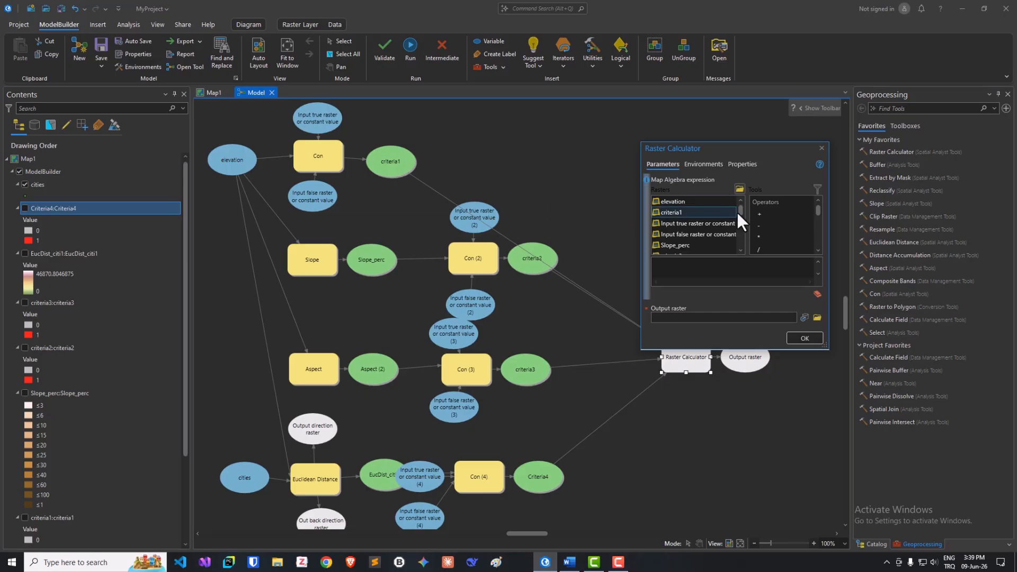
drag(739, 211, 739, 215)
double_click(681, 202)
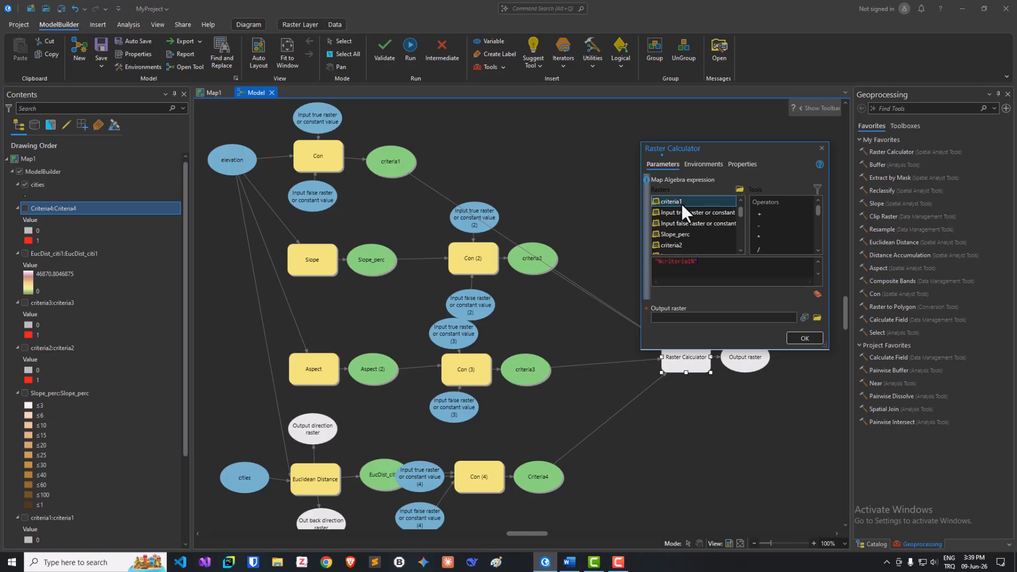
double_click(759, 235)
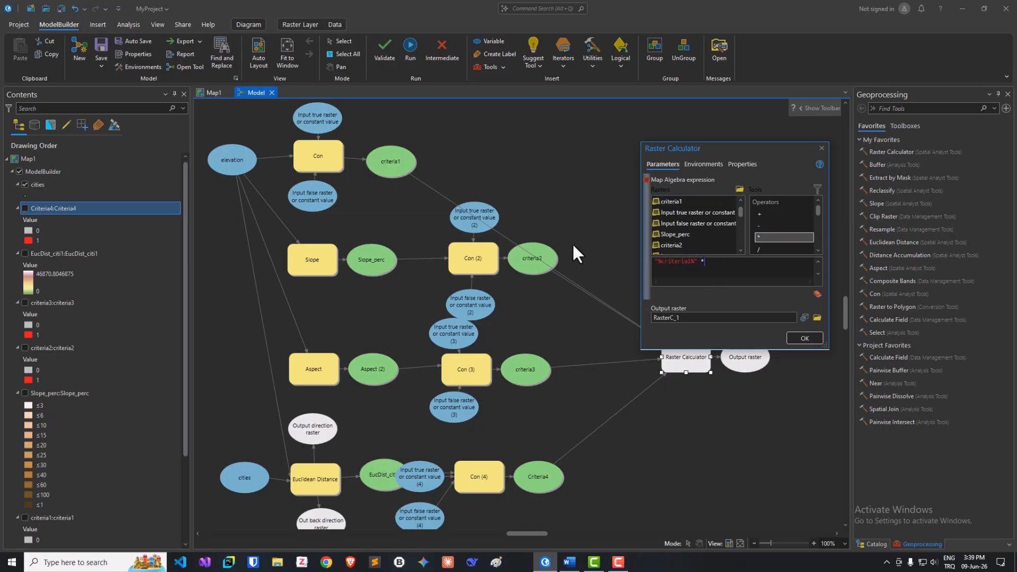
double_click(682, 243)
Step: Extend the map algebra expression by multiplying it with the criteria3 raster
double_click(763, 236)
click(741, 249)
click(741, 249)
click(740, 250)
click(740, 249)
double_click(710, 243)
Step: Multiply the expression by Criteria4 and save the Raster Calculator output in MyProject.gdb as suitable
double_click(766, 236)
click(741, 250)
click(741, 249)
click(741, 249)
click(741, 250)
click(741, 250)
click(740, 250)
click(741, 250)
double_click(691, 234)
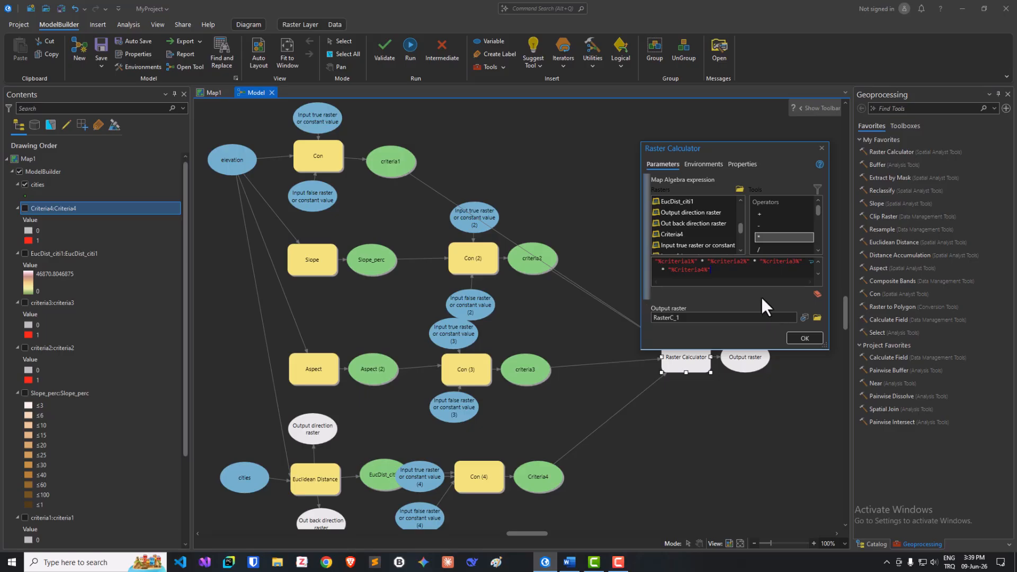
click(729, 317)
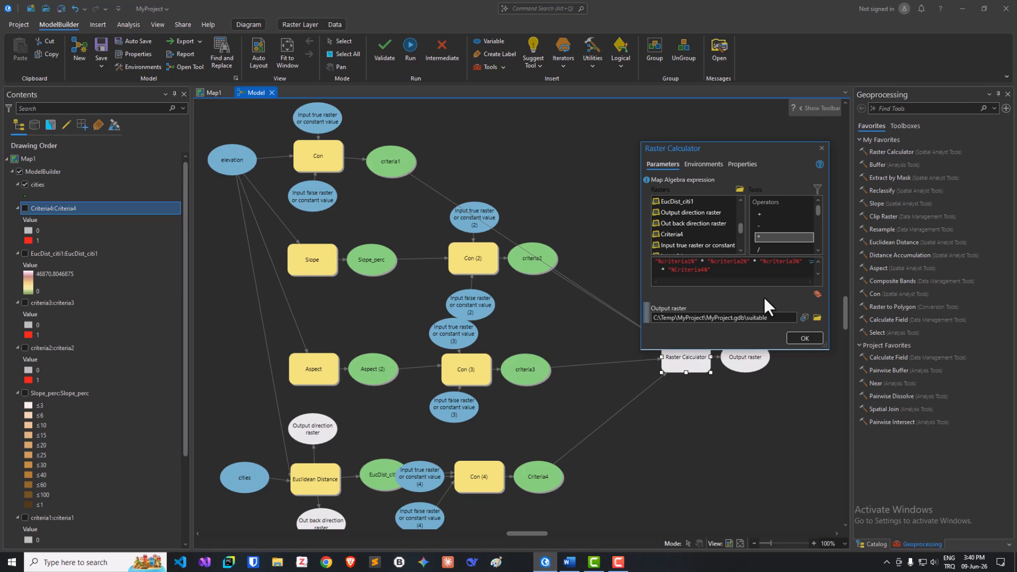
click(803, 337)
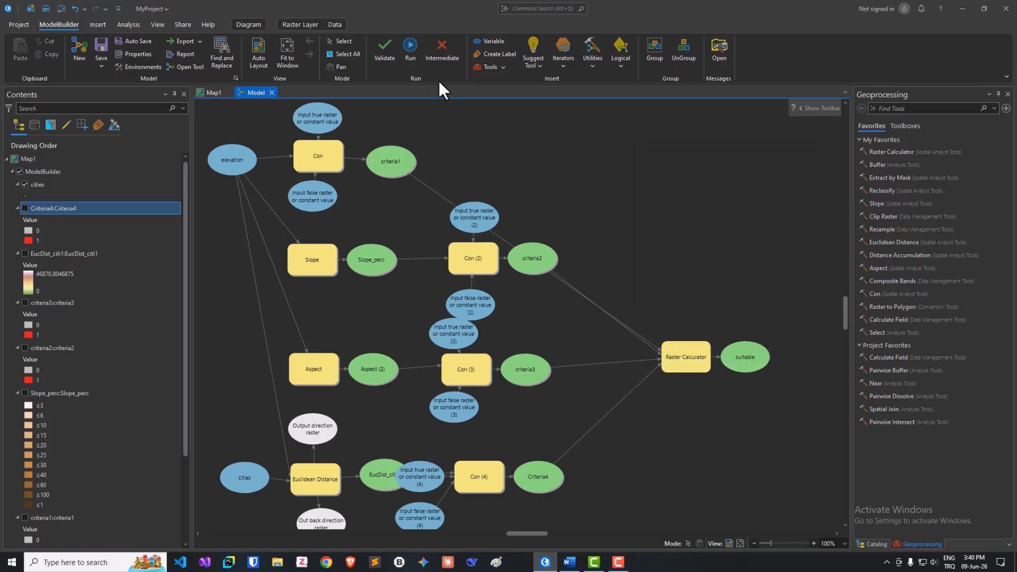
Step: Run the model with the Raster Calculator tool and add the suitable raster to the map display
click(411, 46)
right_click(746, 377)
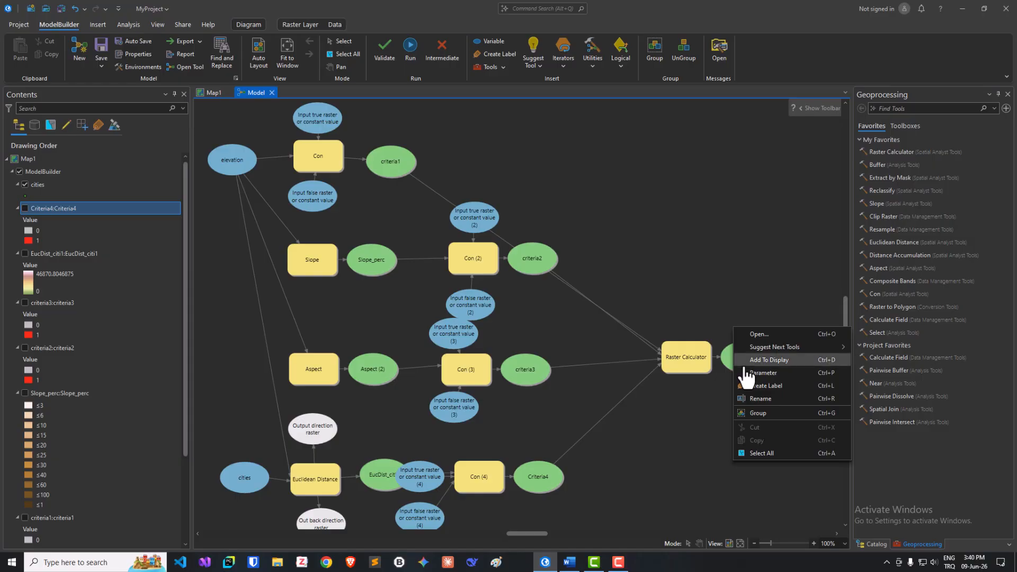
click(774, 363)
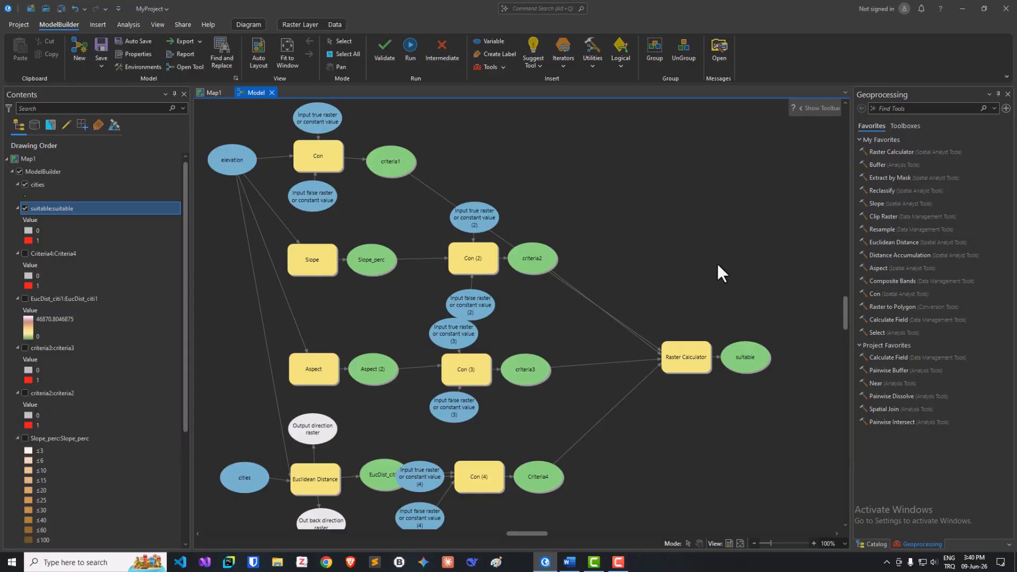
Step: Review the suitable raster in Map1 and hide the cities and suitable layers
click(212, 94)
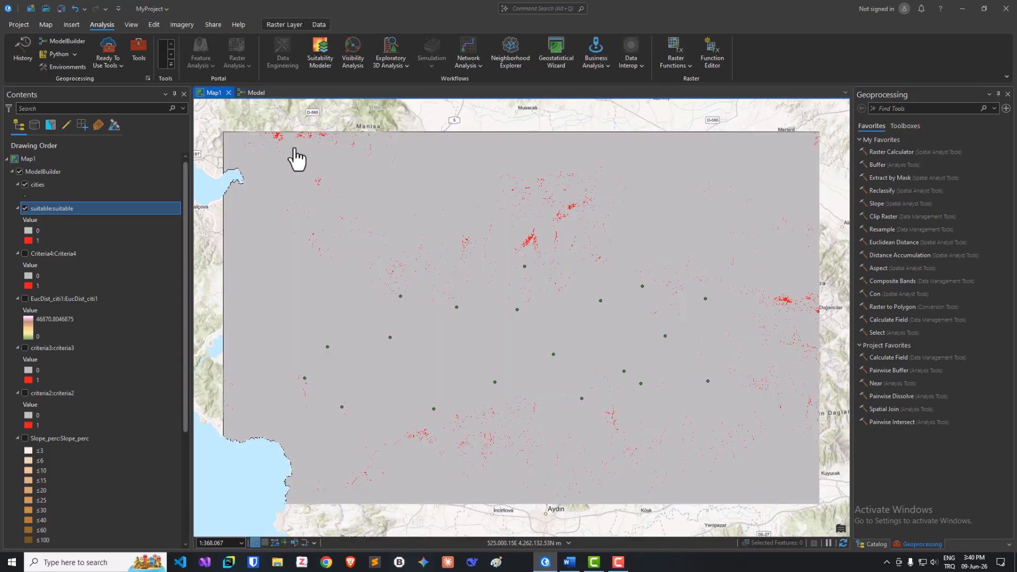
scroll(68, 339, down, 4)
scroll(50, 424, down, 3)
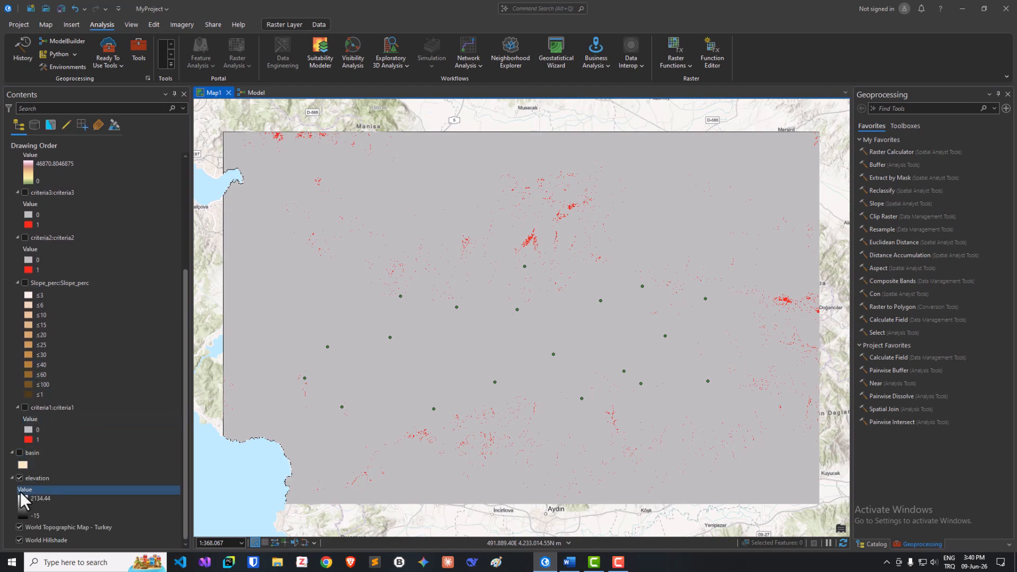
scroll(77, 357, up, 7)
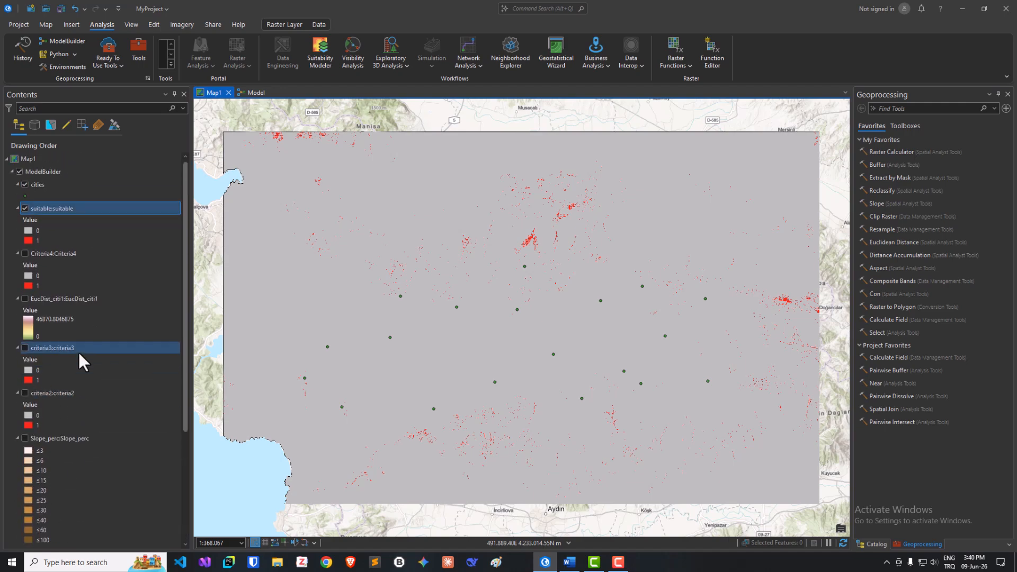
click(25, 185)
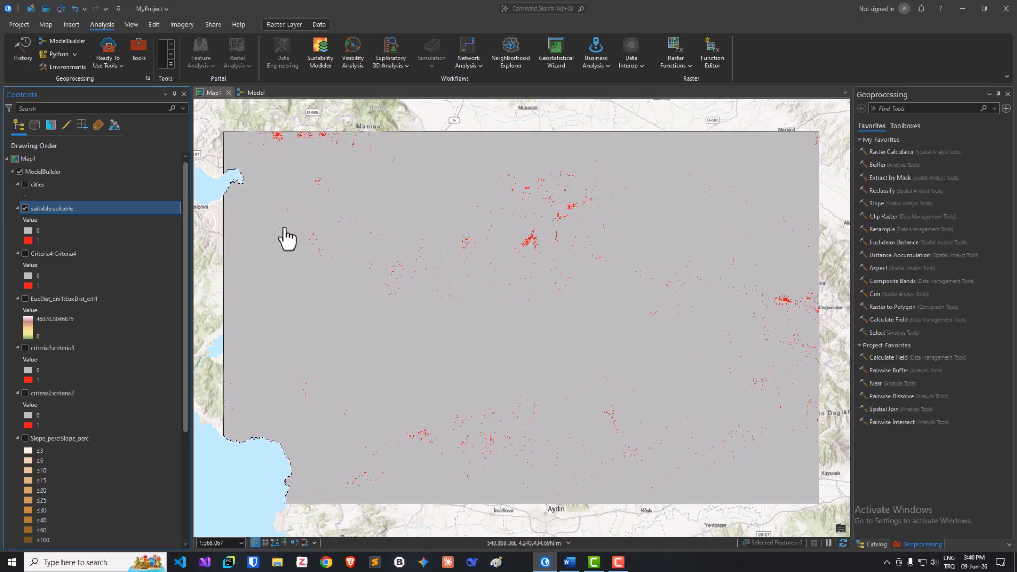
click(24, 208)
Step: Add the Extract by Mask tool to the model after suitable and connect suitable as its input raster
click(256, 92)
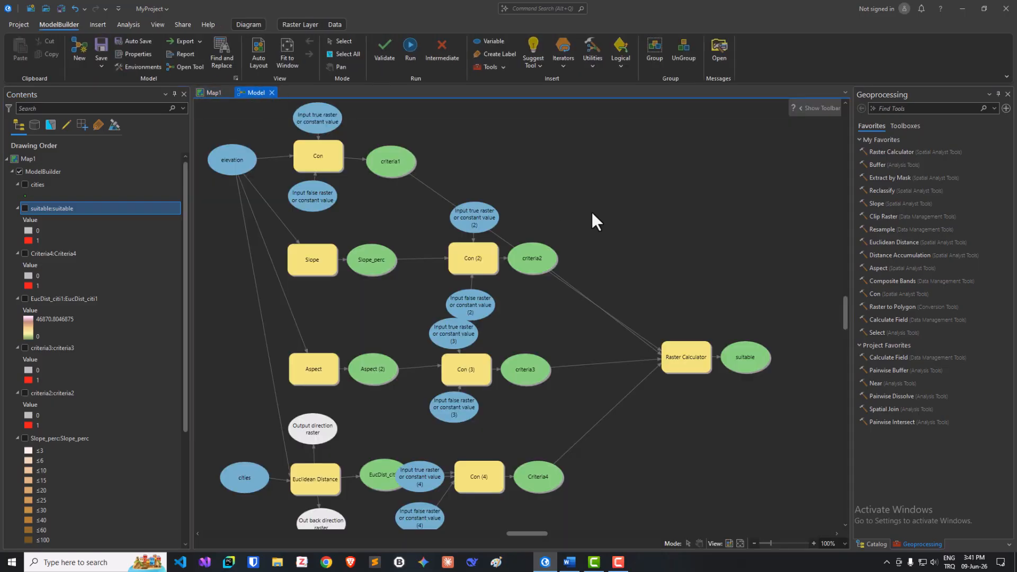
drag(538, 535, 557, 534)
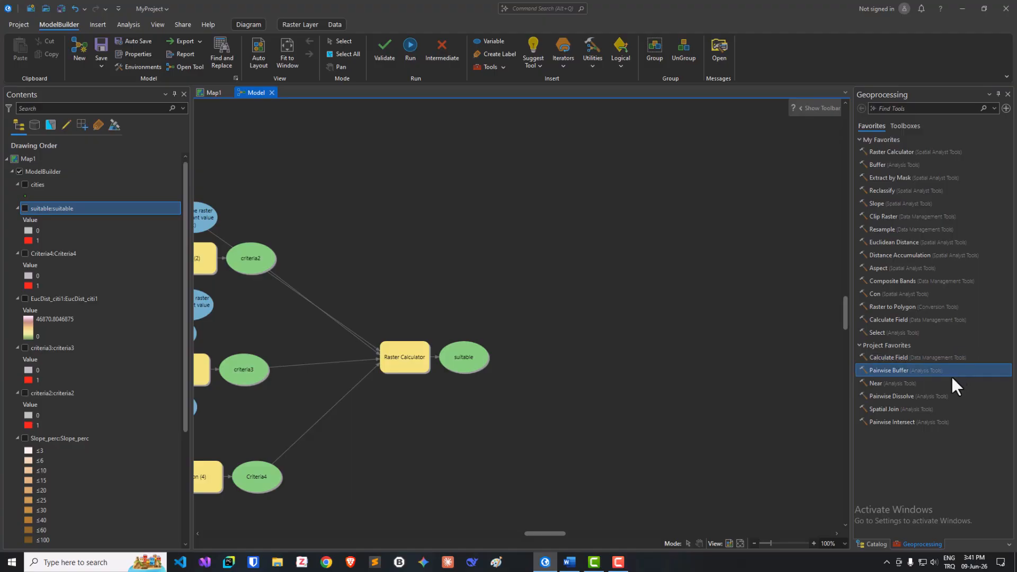
drag(894, 176, 579, 360)
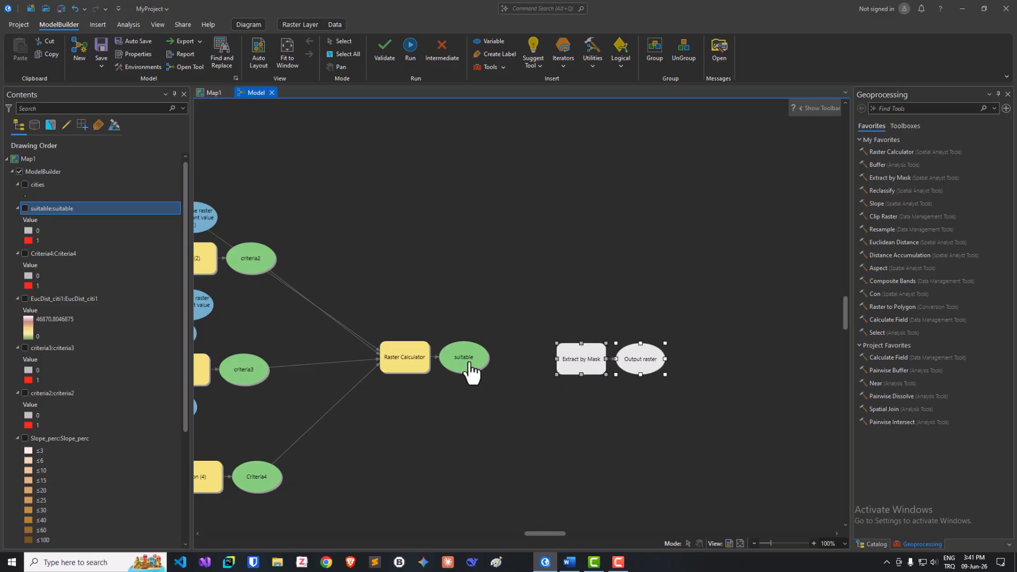
drag(475, 371, 570, 371)
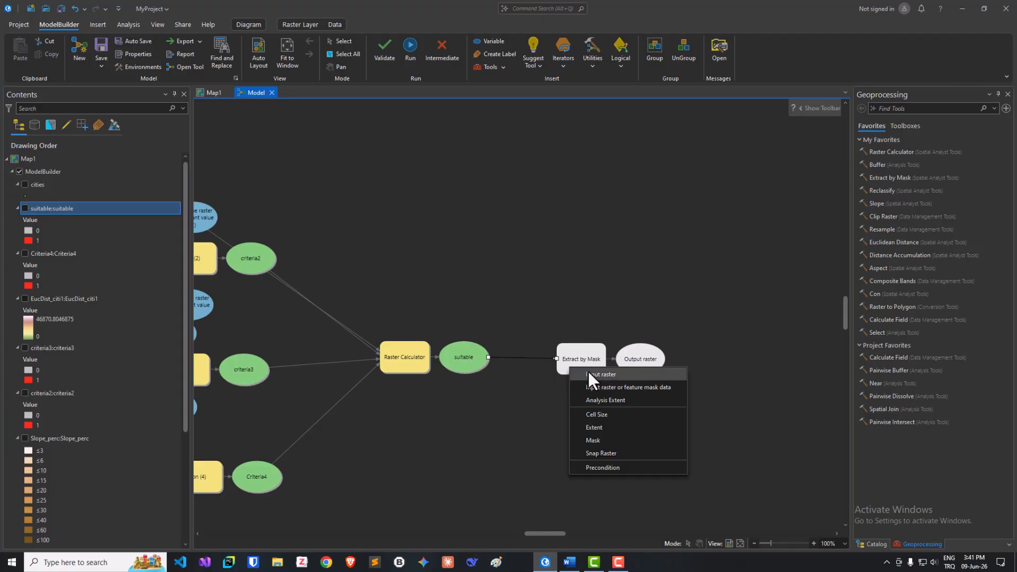
click(589, 375)
Step: Set basin as the feature mask data of Extract by Mask, keeping the default output name and Inside extraction area
double_click(585, 370)
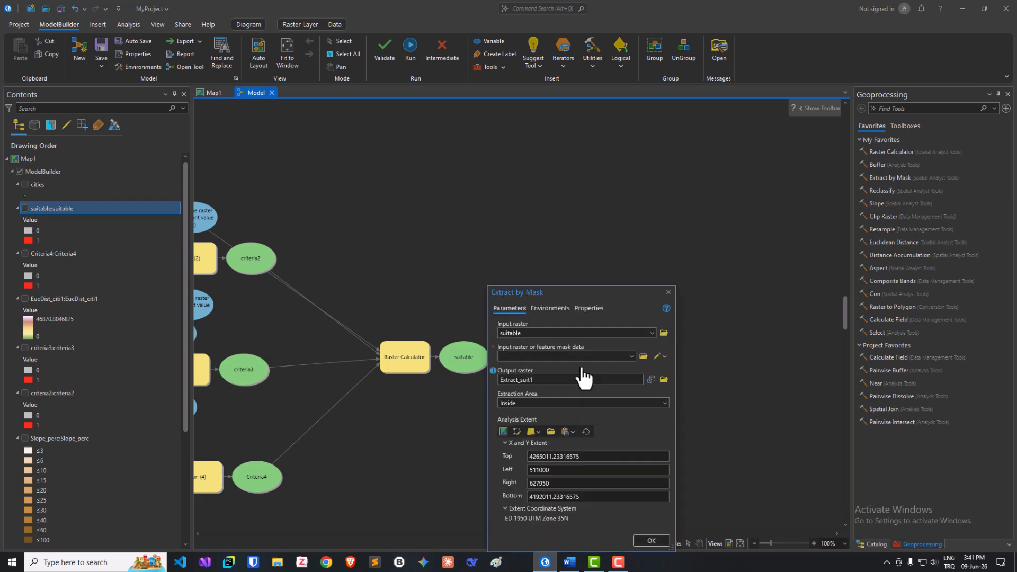
drag(623, 291, 758, 158)
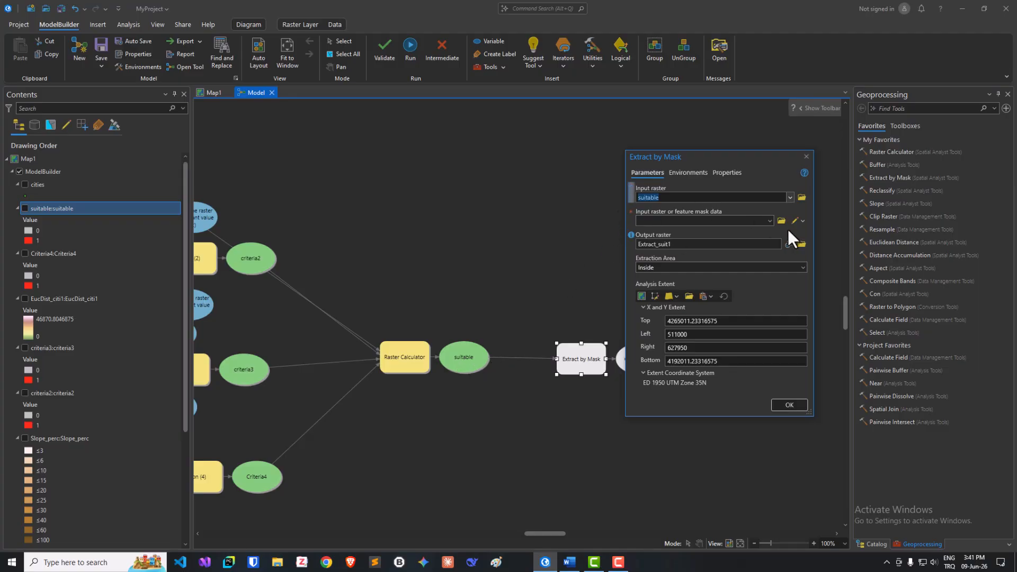
click(770, 220)
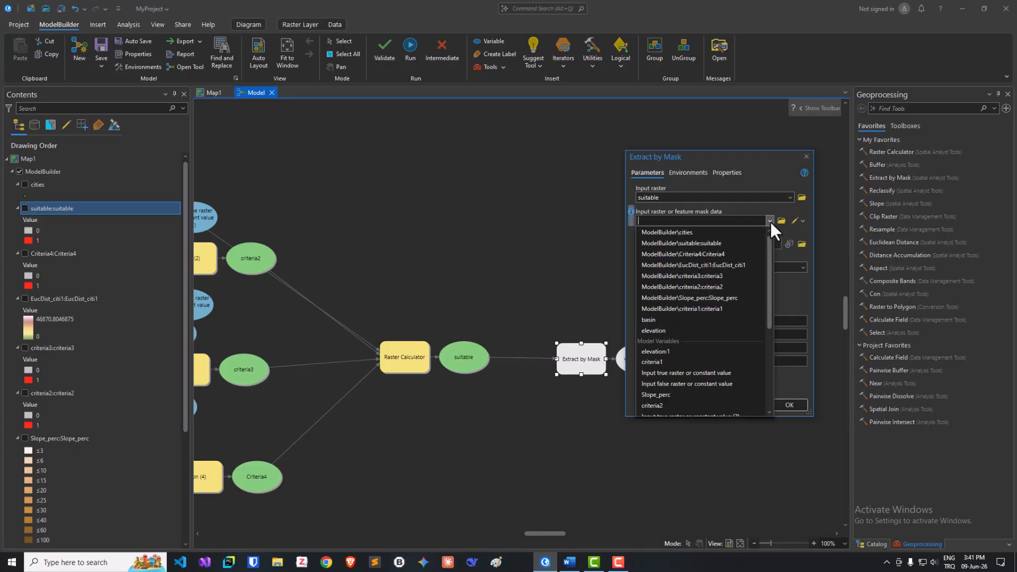
click(666, 319)
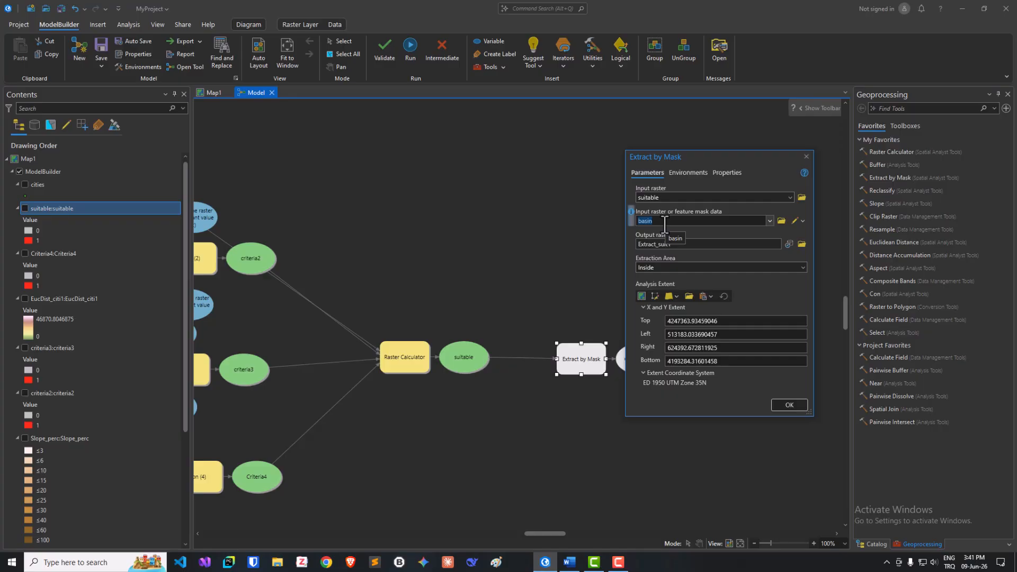
click(786, 404)
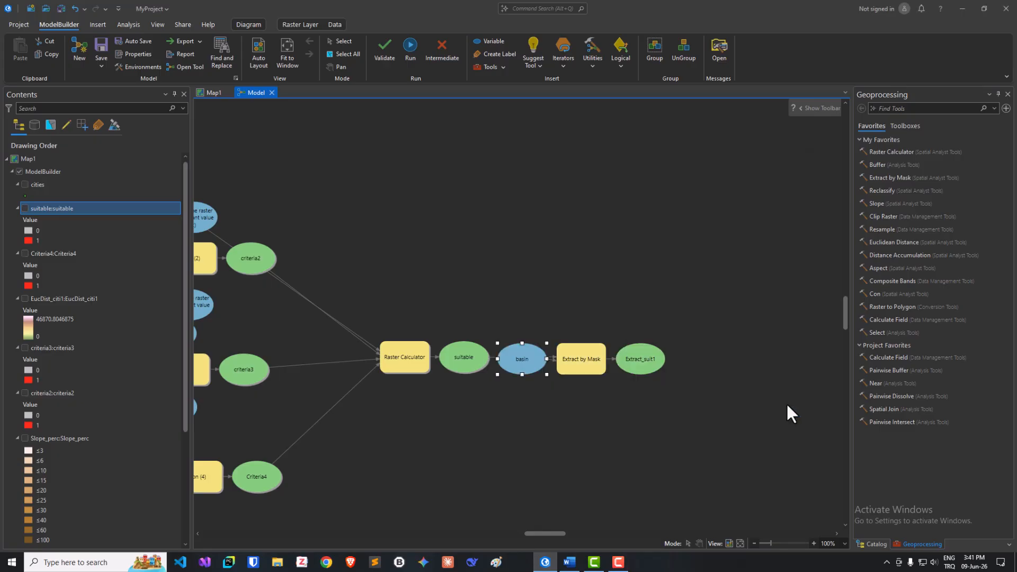
Step: Run the model with Extract by Mask and add the Extract_suit1 raster to the map display
click(410, 46)
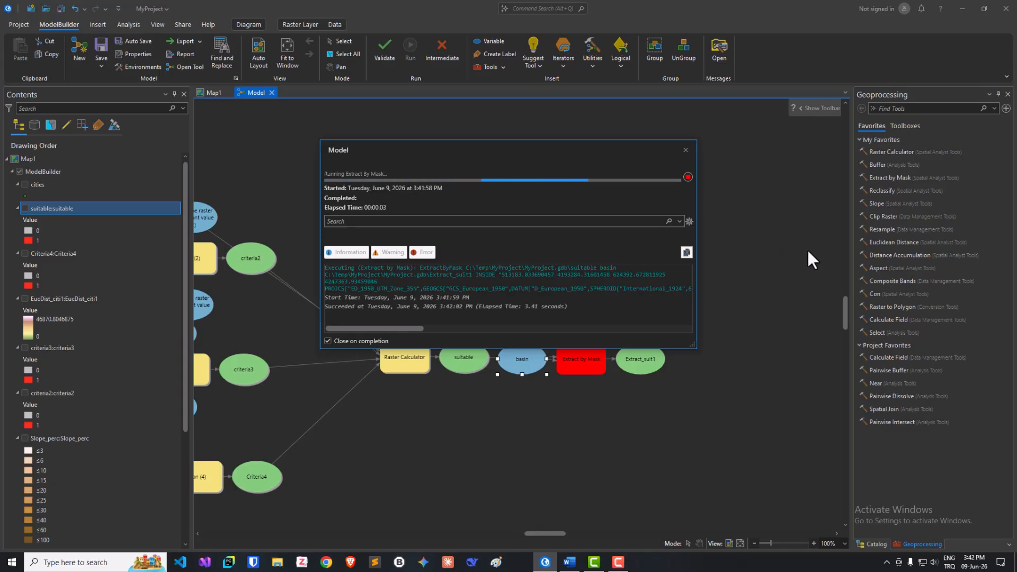
right_click(647, 365)
click(664, 360)
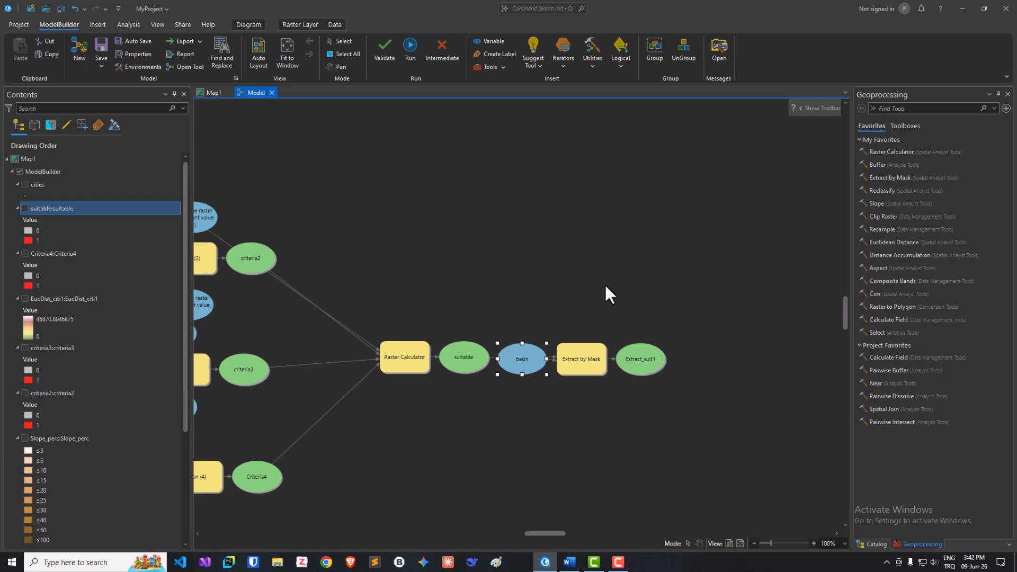
Step: Review the basin-masked suitability raster in Map1, hide the Extract_suit1 layer and return to the model
click(212, 92)
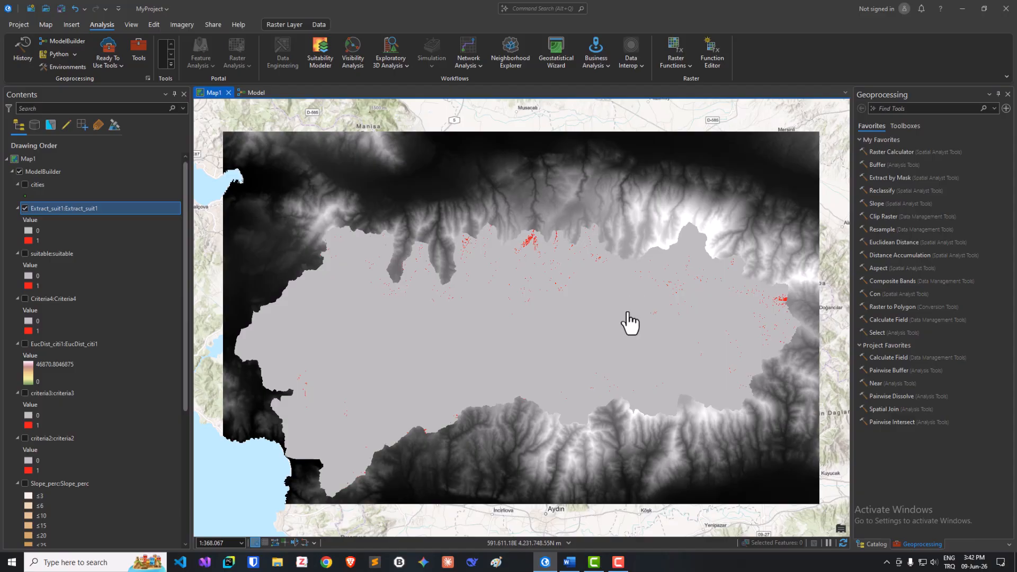
click(25, 209)
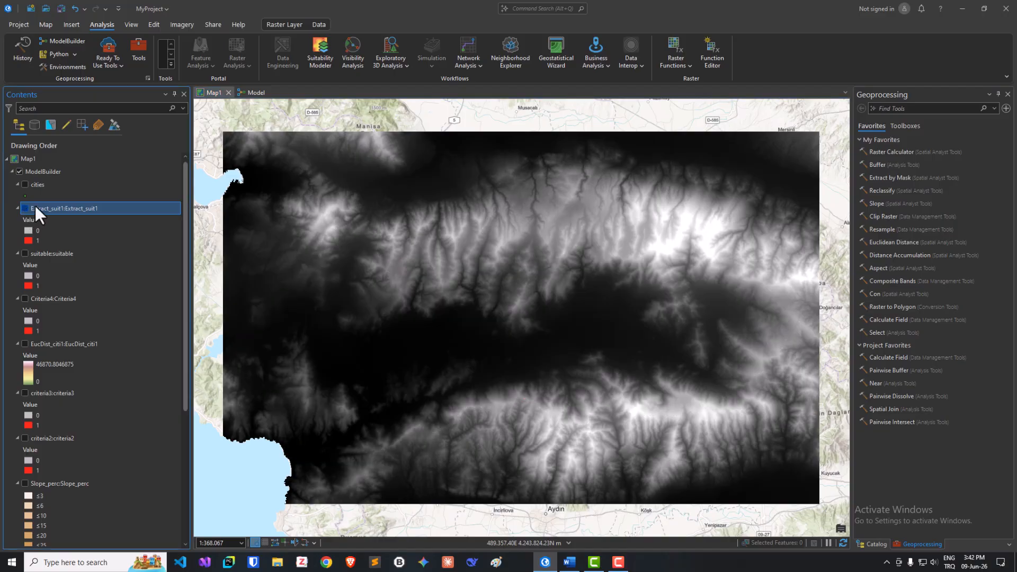
click(252, 93)
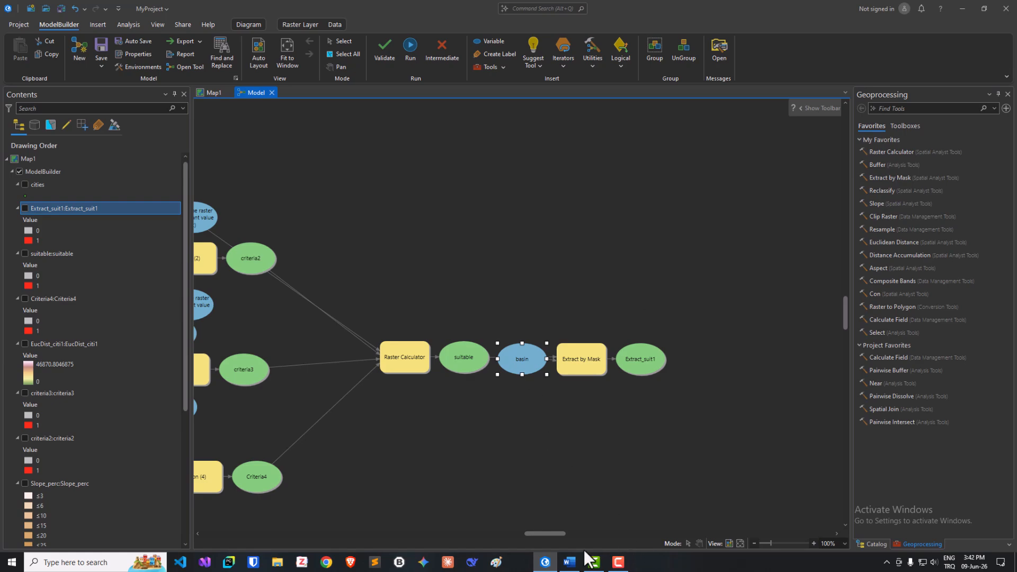
Step: Switch to the Word exercise document and check the minimum site size requirement in Exercise 1
click(570, 560)
scroll(615, 265, up, 6)
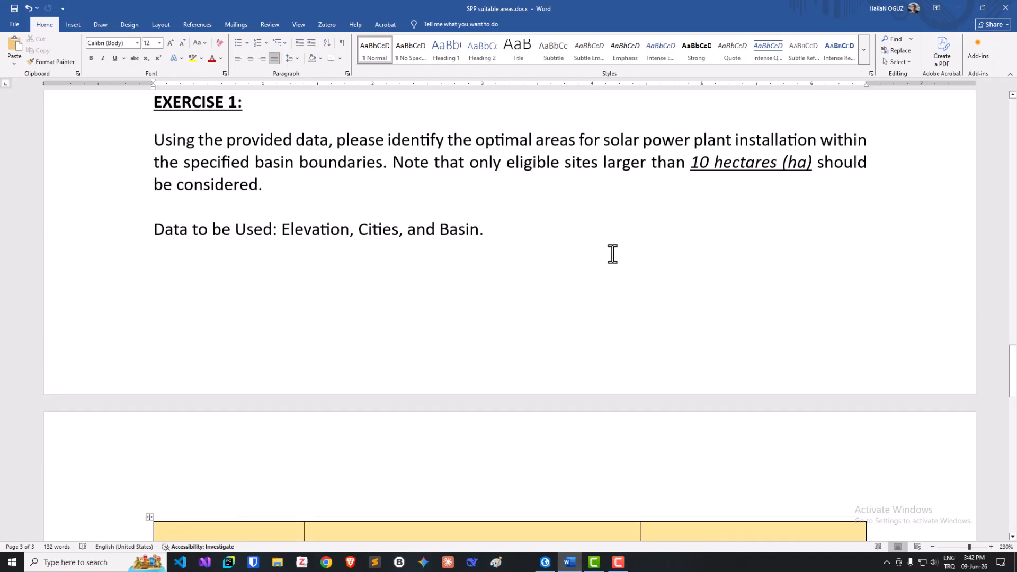
scroll(614, 256, up, 4)
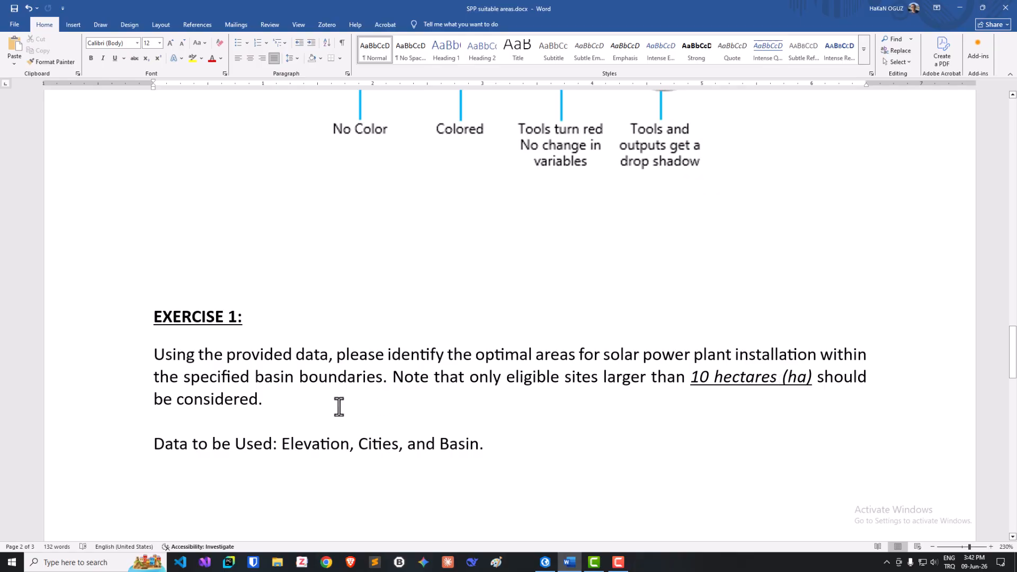
click(964, 8)
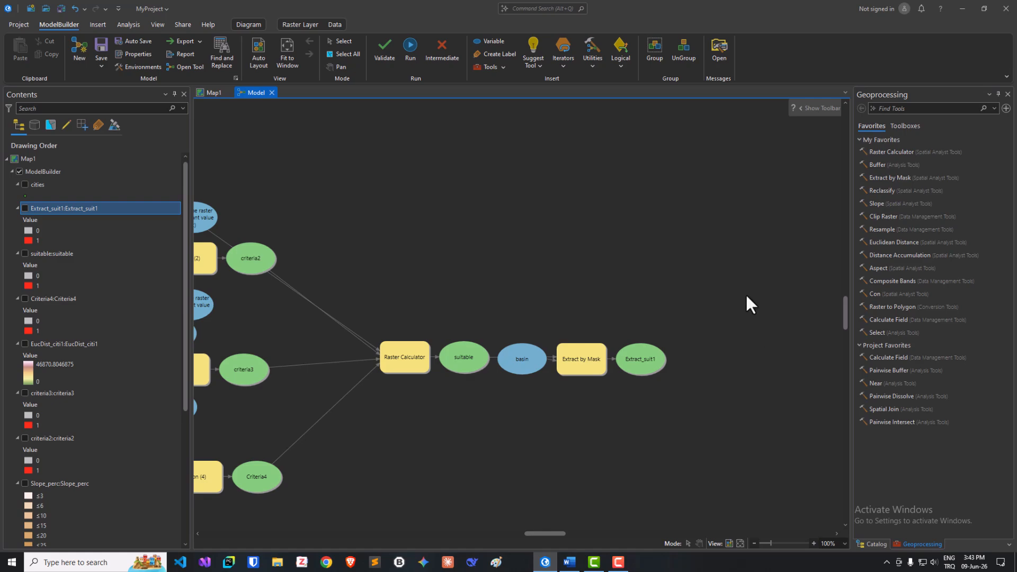
Step: Add the Raster to Polygon tool to the model after Extract_suit1 and connect Extract_suit1 as its input raster
click(918, 178)
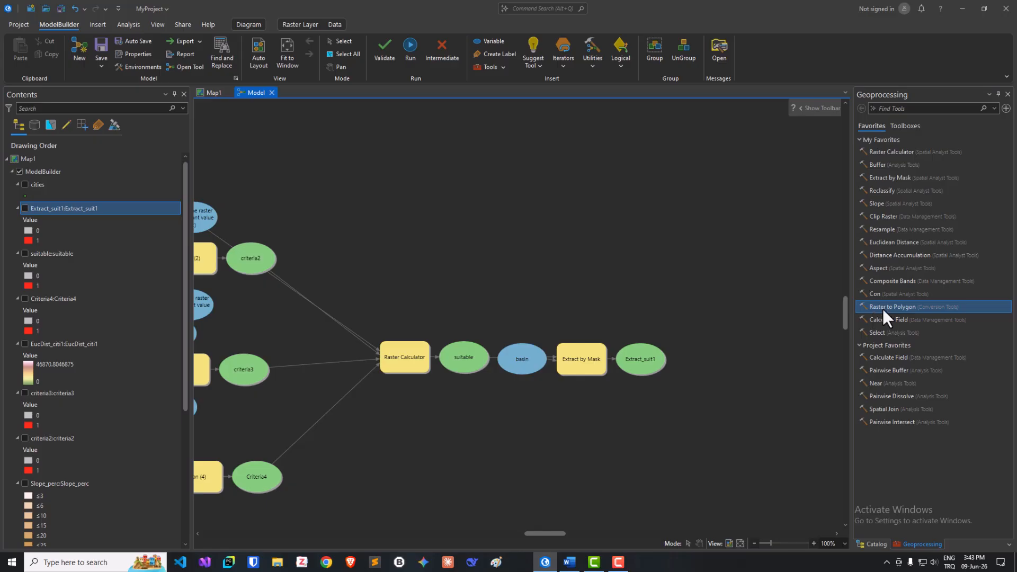
drag(884, 307, 719, 360)
drag(656, 366, 727, 366)
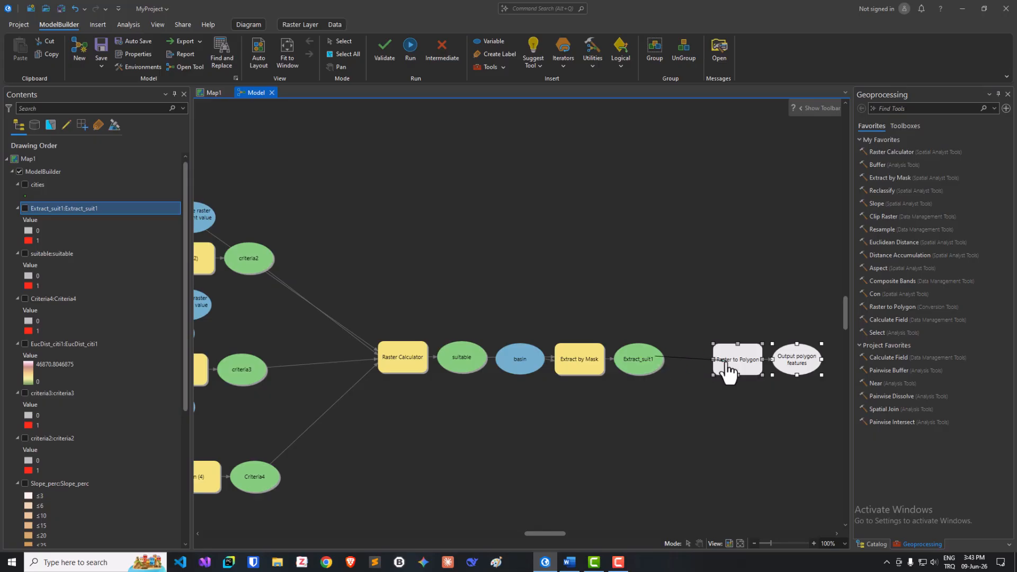
click(739, 366)
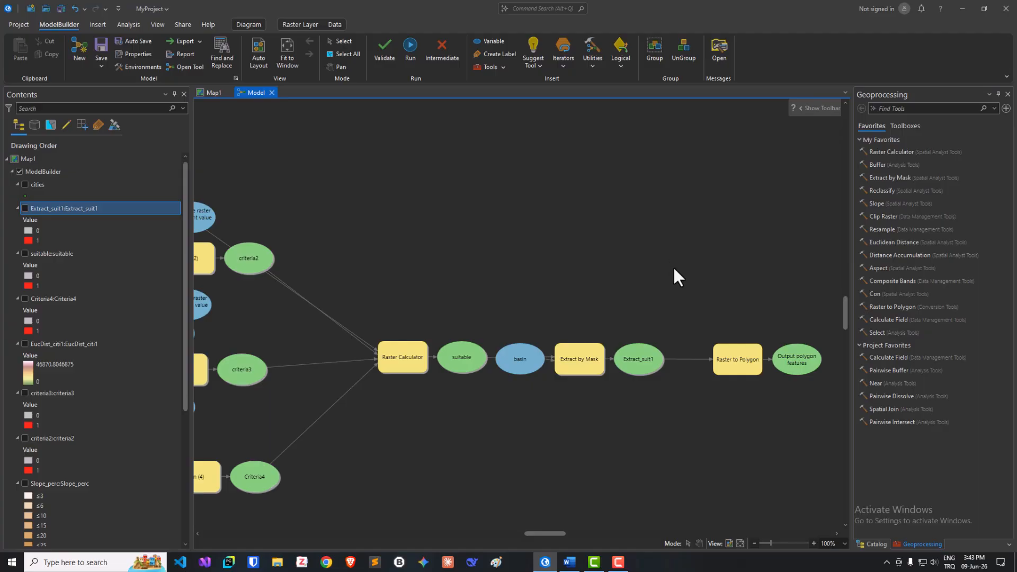
Step: Set the Raster to Polygon output features to suitable_polygon in MyProject.gdb
double_click(736, 359)
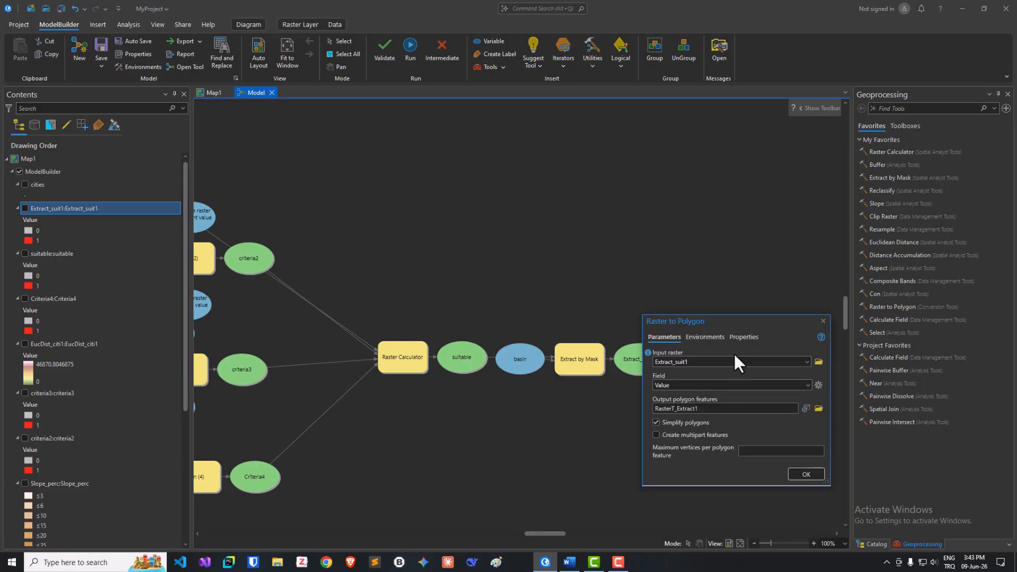
drag(729, 320, 611, 144)
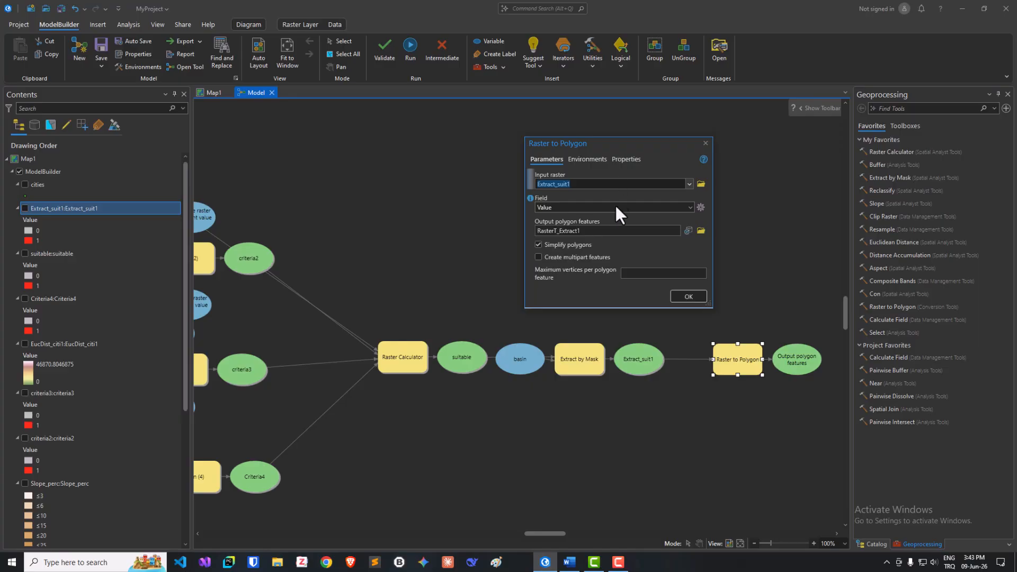
click(614, 232)
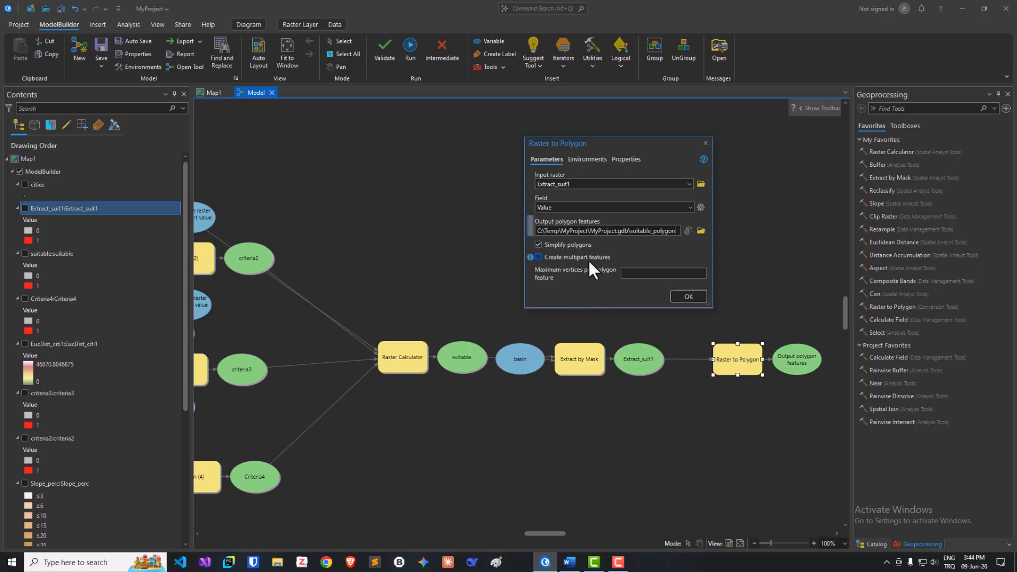
click(691, 298)
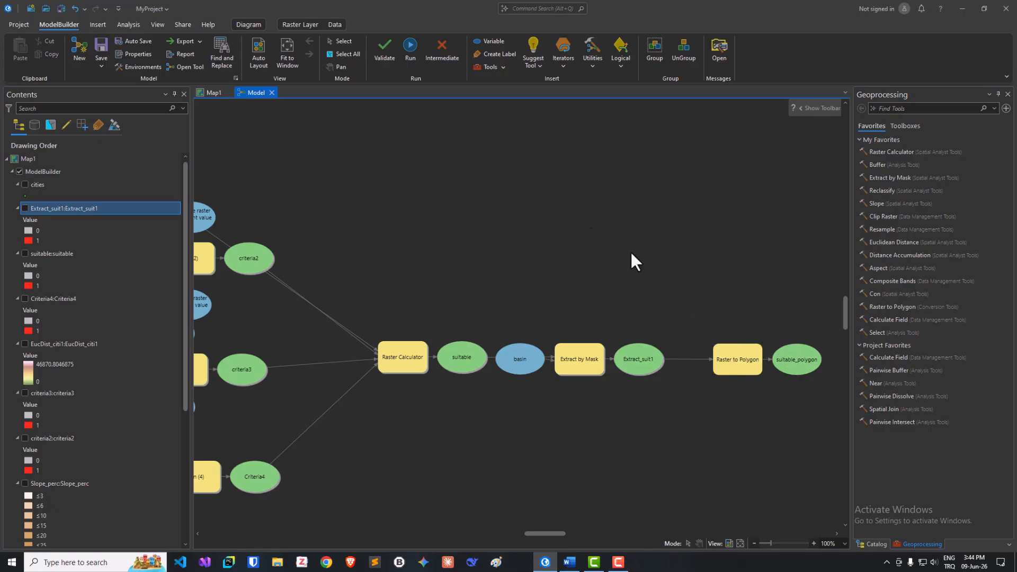
Step: Run the model with Raster to Polygon and add the suitable_polygon output to the map display
click(411, 53)
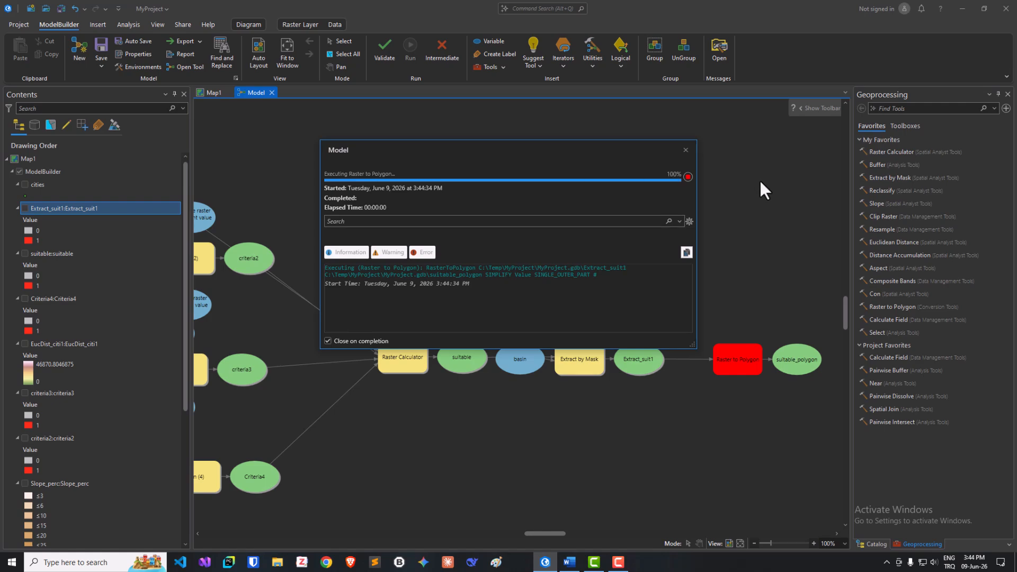
right_click(796, 361)
click(802, 356)
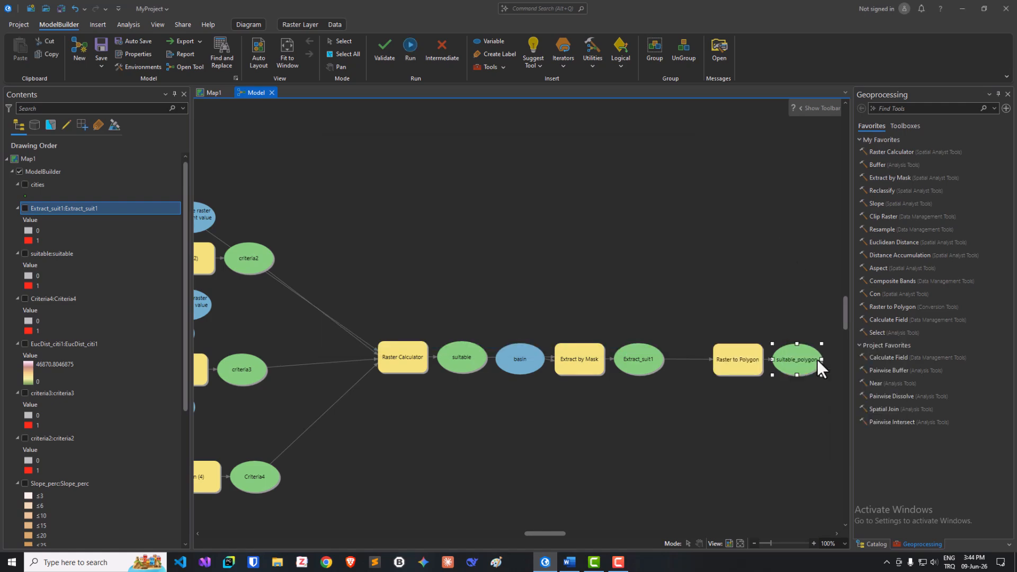
Step: Inspect the suitable_polygon layer in Map1 by toggling its visibility, and open its attribute table enlarged to 160%
click(210, 94)
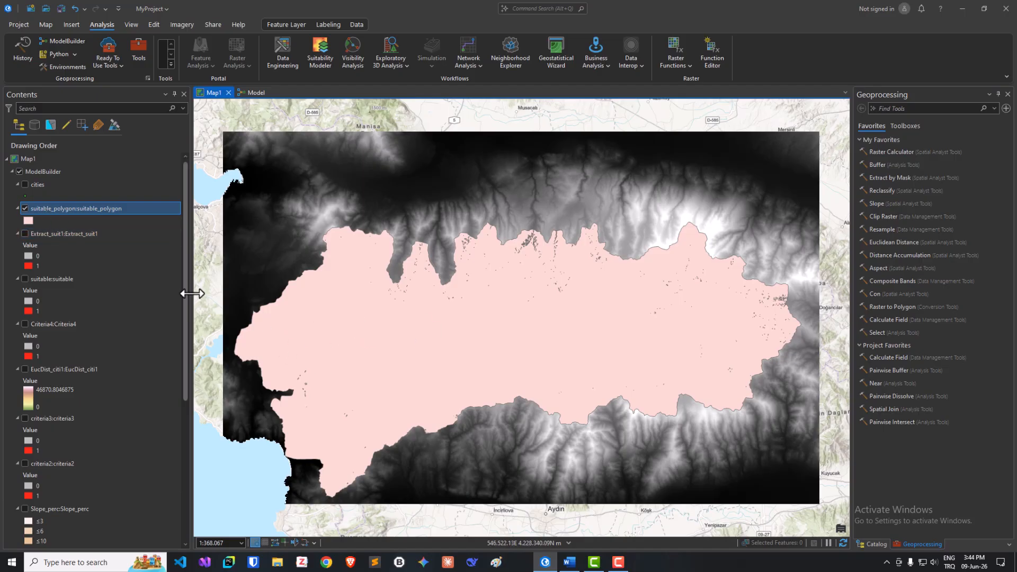
click(23, 208)
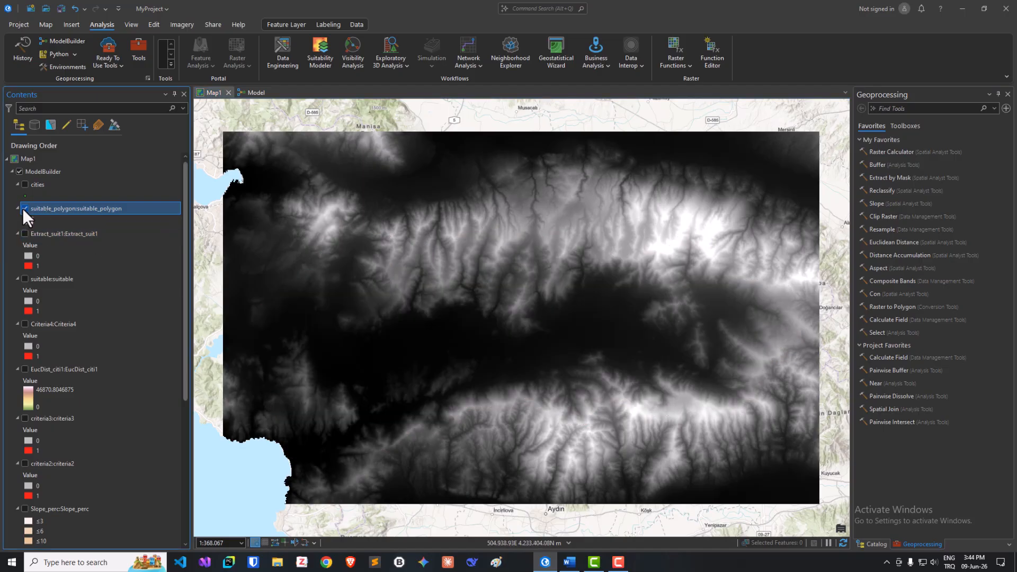
right_click(43, 208)
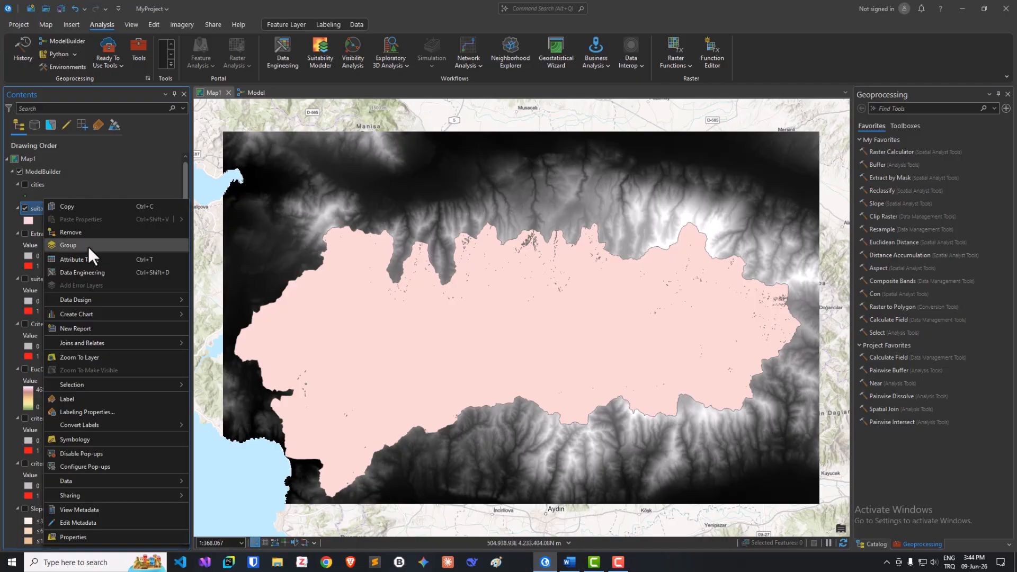
click(90, 260)
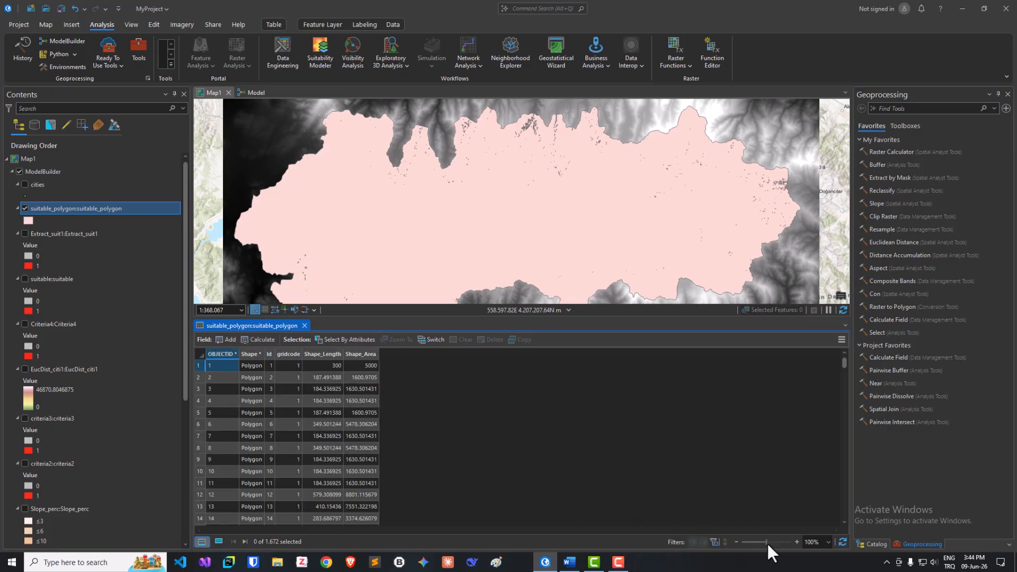
click(796, 541)
click(796, 541)
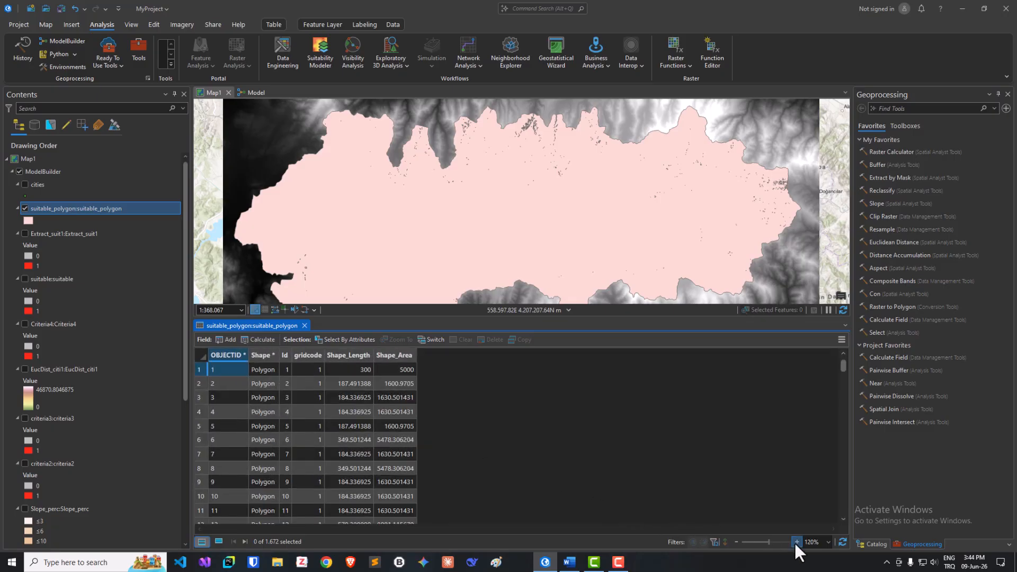
click(796, 541)
click(796, 541)
click(796, 541)
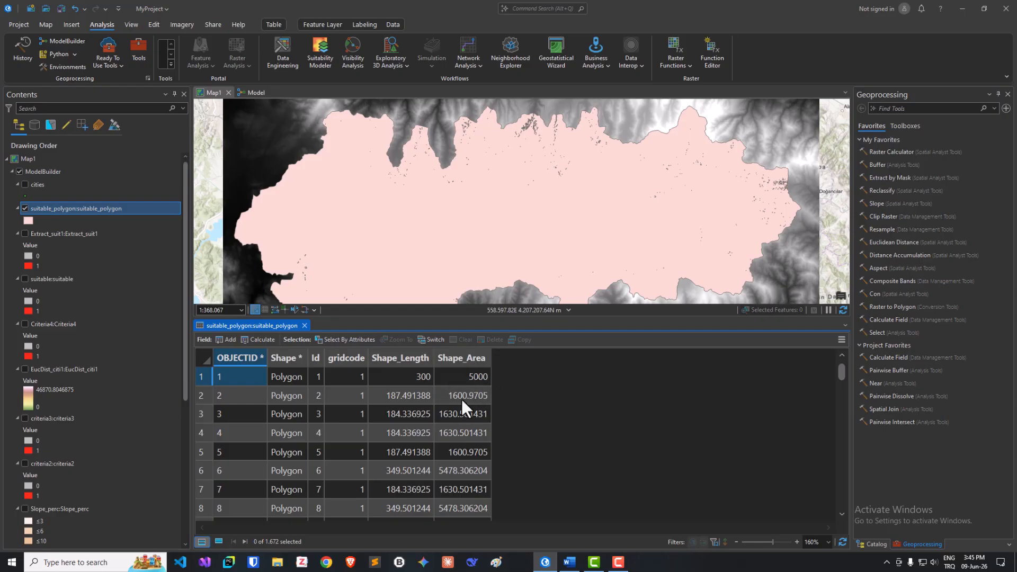
Step: Sort the suitable_polygon table by Shape_Area in descending order, review the largest polygon areas, and return to the model
click(464, 358)
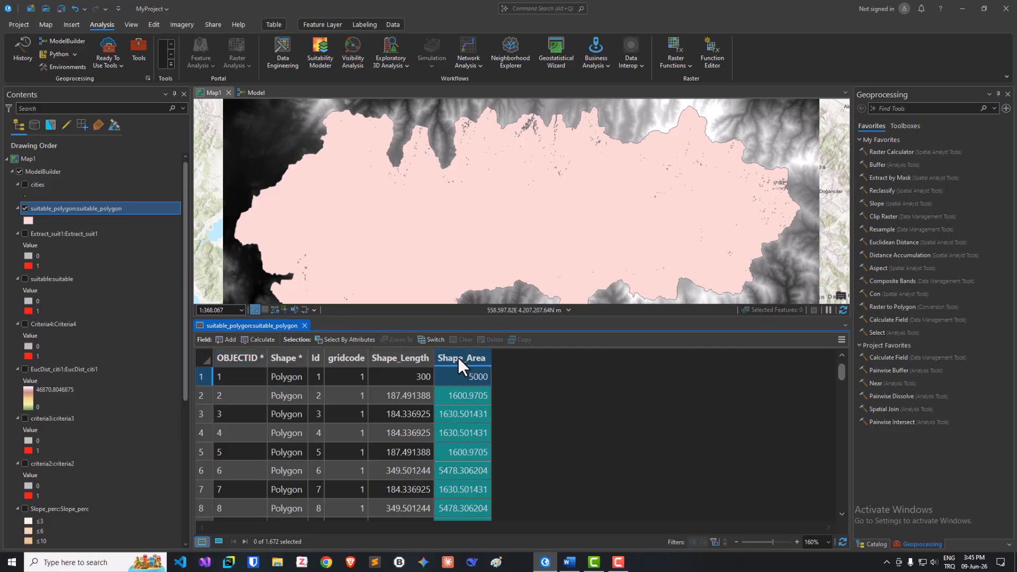
right_click(459, 357)
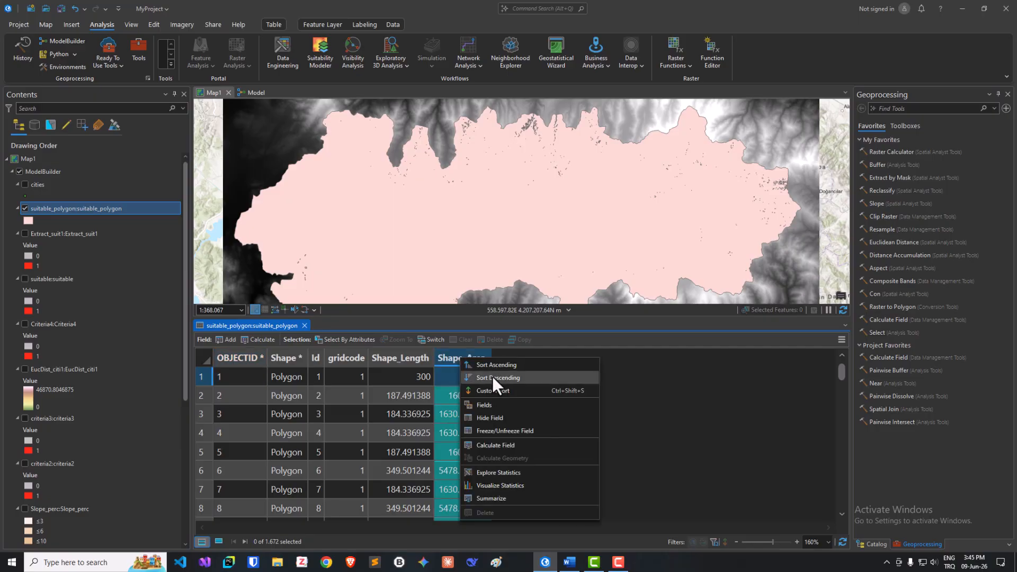
click(508, 378)
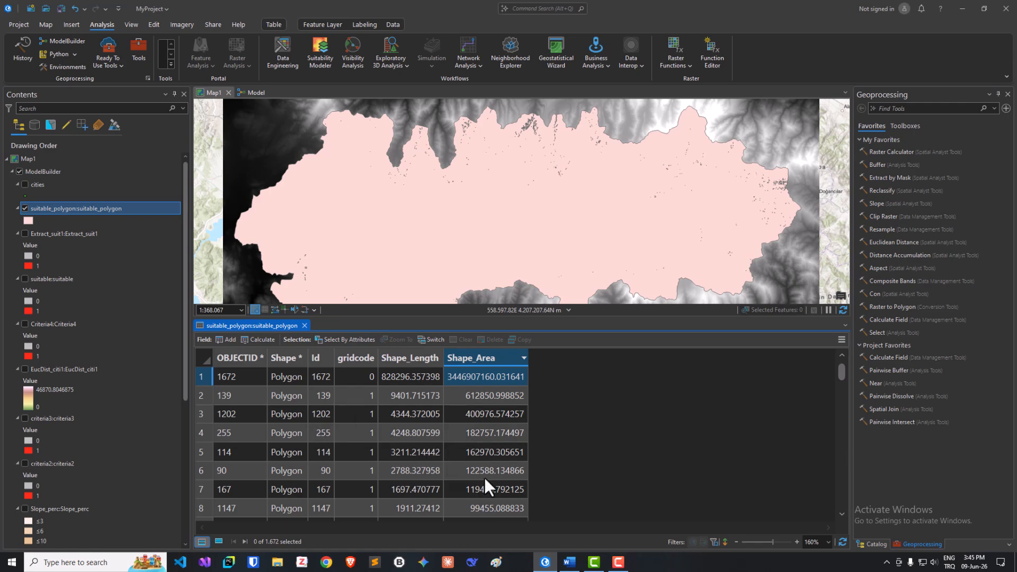
scroll(481, 485, down, 5)
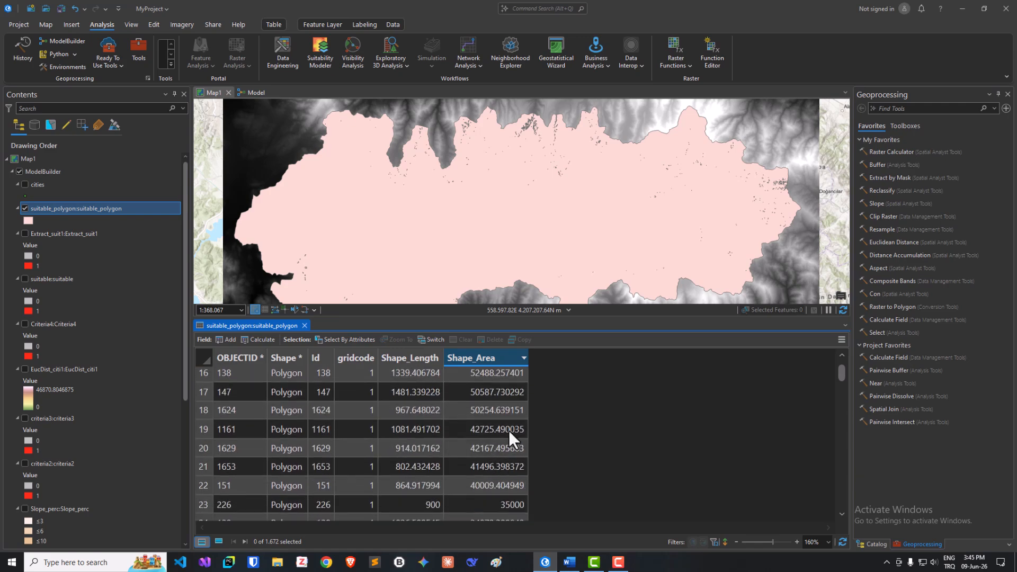
scroll(508, 452, up, 5)
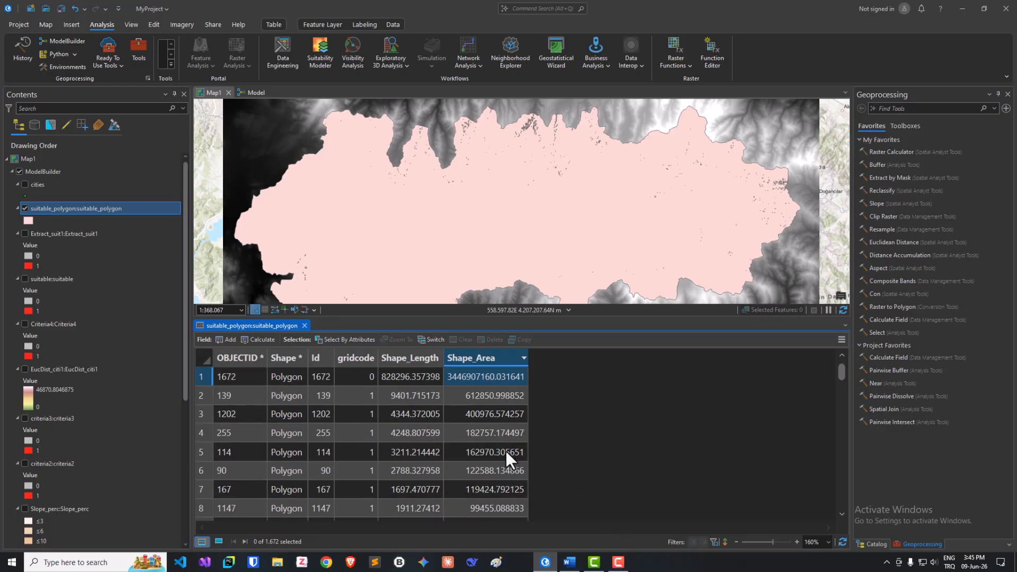
click(304, 326)
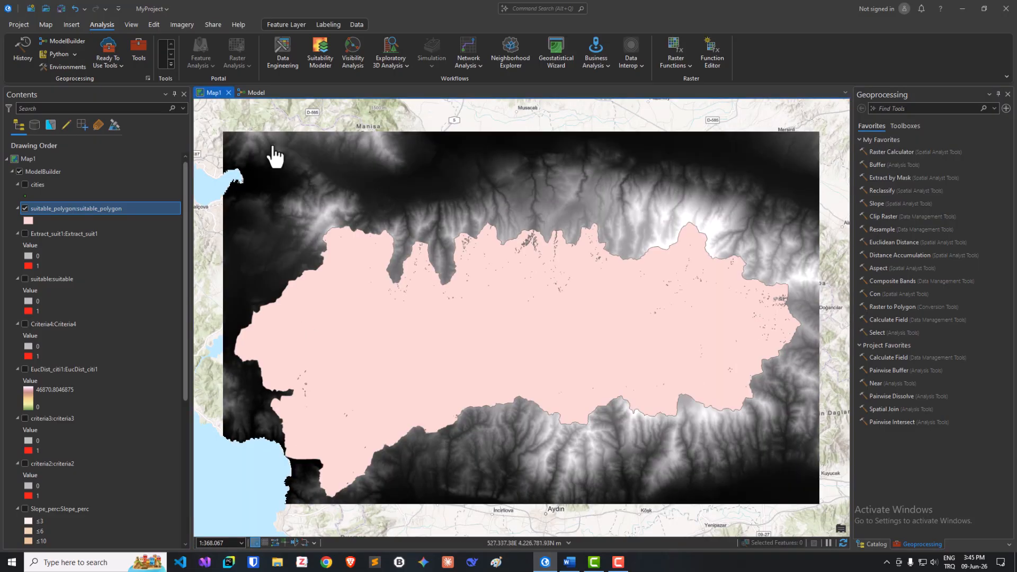
click(251, 91)
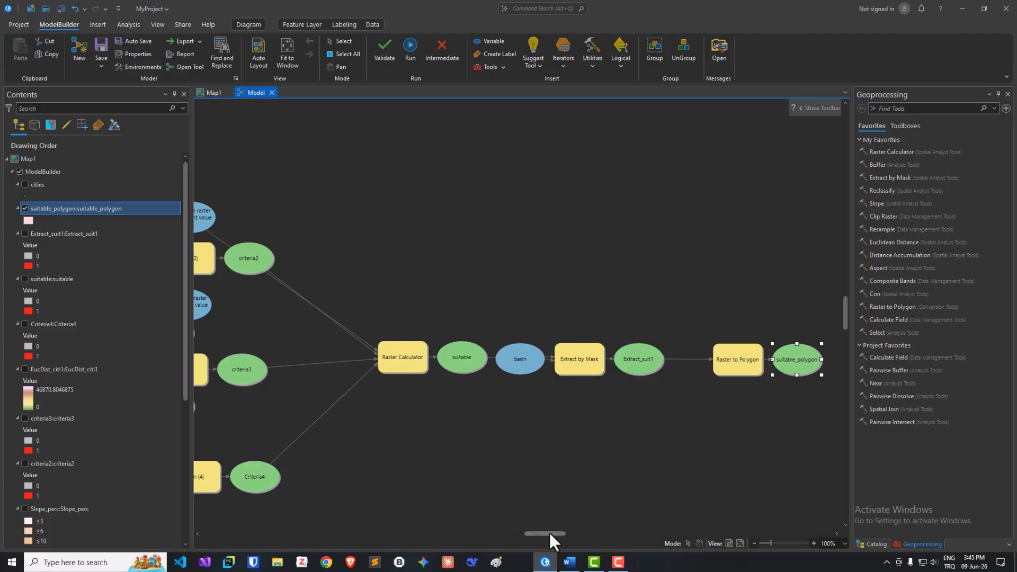
Step: Reopen the suitable_polygon attribute table in Map1, check the gridcode and Shape_Area fields, and go back to the model
drag(550, 534, 567, 535)
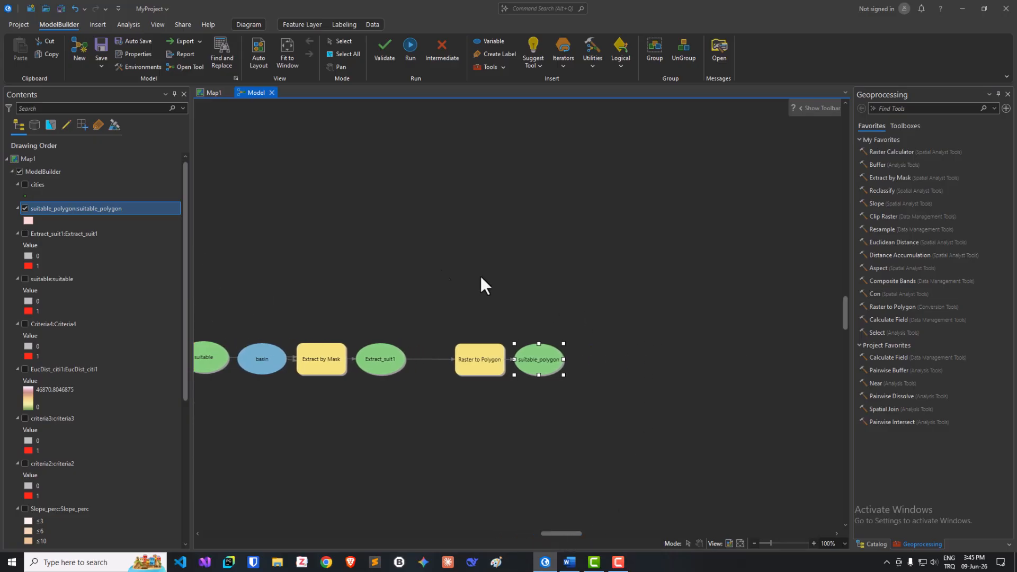
right_click(93, 208)
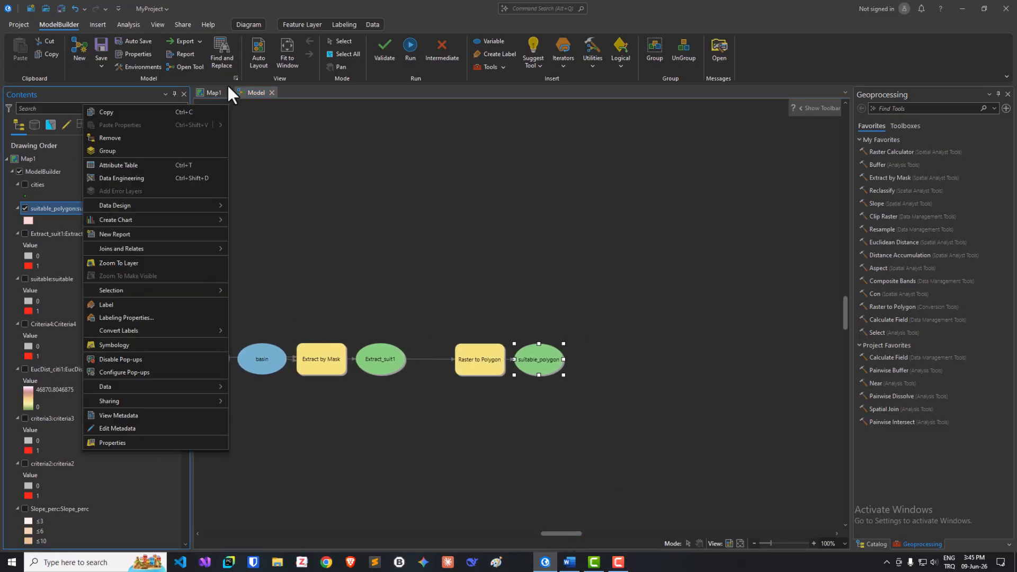
click(209, 91)
right_click(114, 210)
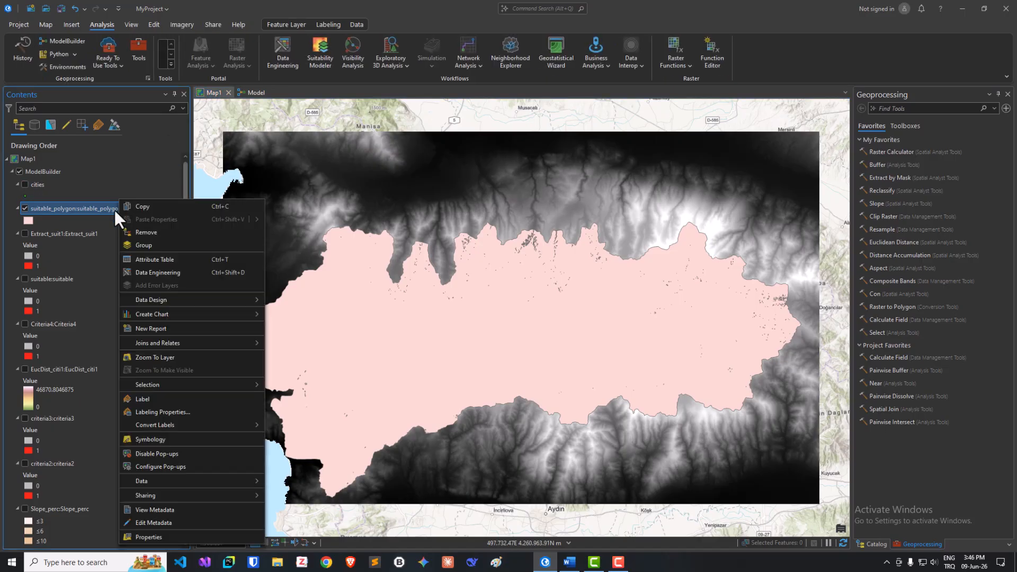
click(183, 258)
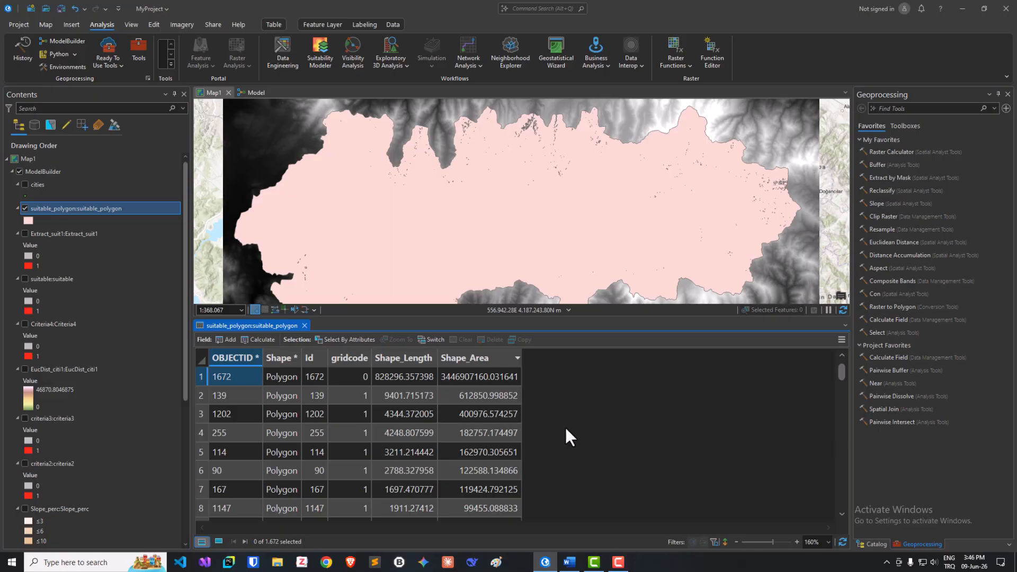
click(305, 326)
click(256, 94)
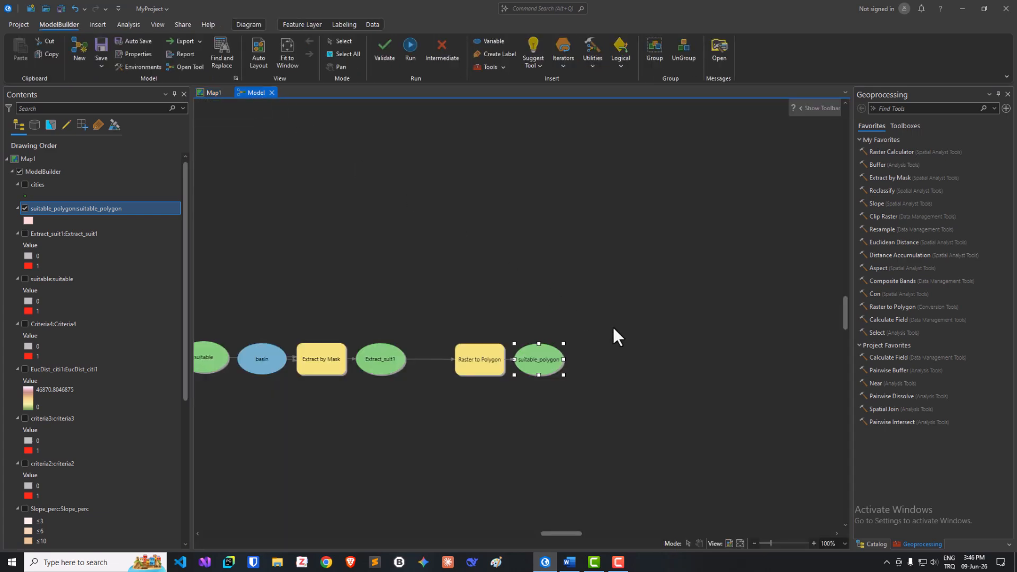
Step: Add the Calculate Field tool to the model after suitable_polygon and connect suitable_polygon as its input table
click(684, 337)
click(881, 229)
click(892, 358)
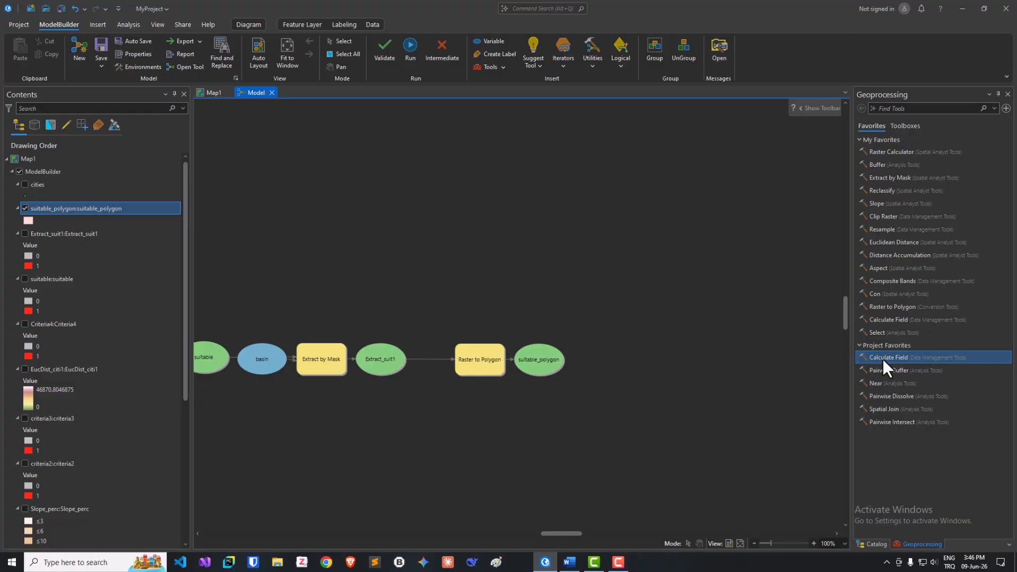
drag(882, 358, 624, 361)
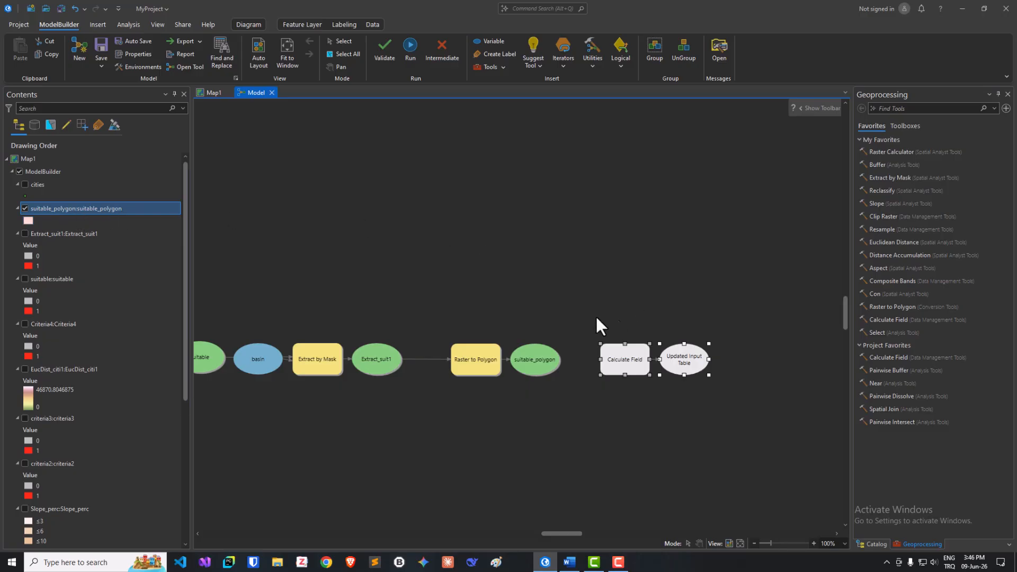
drag(534, 366, 611, 365)
click(620, 370)
Step: Set Calculate Field to write to a new field area_ha of type Double (64-bit floating point)
double_click(627, 372)
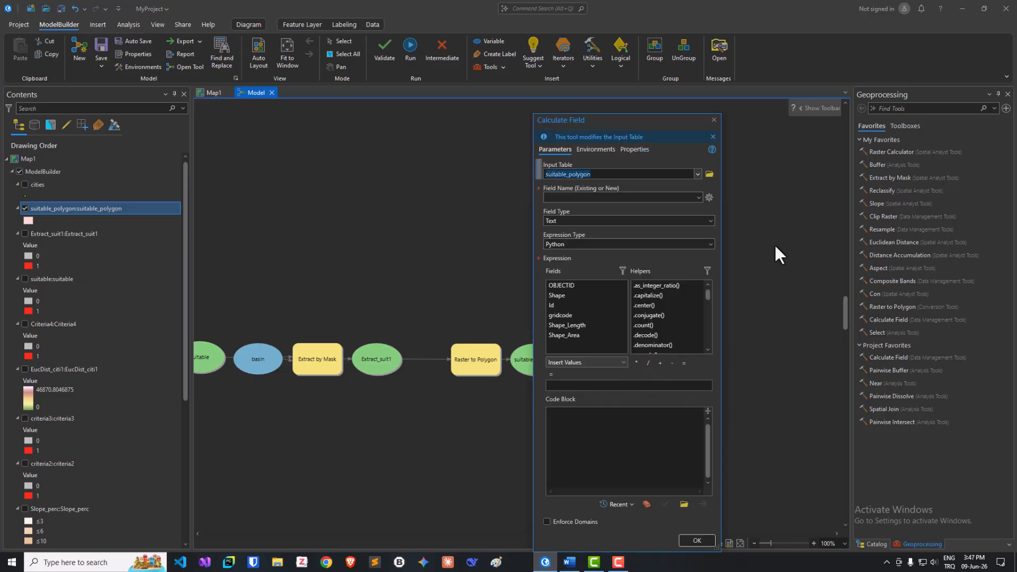
click(574, 198)
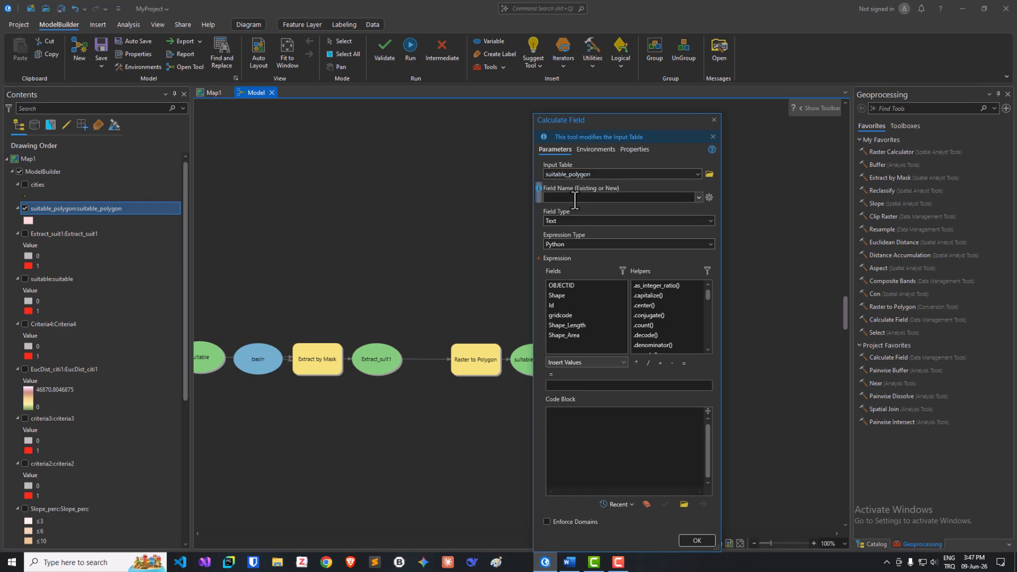
text(area_ha)
click(710, 222)
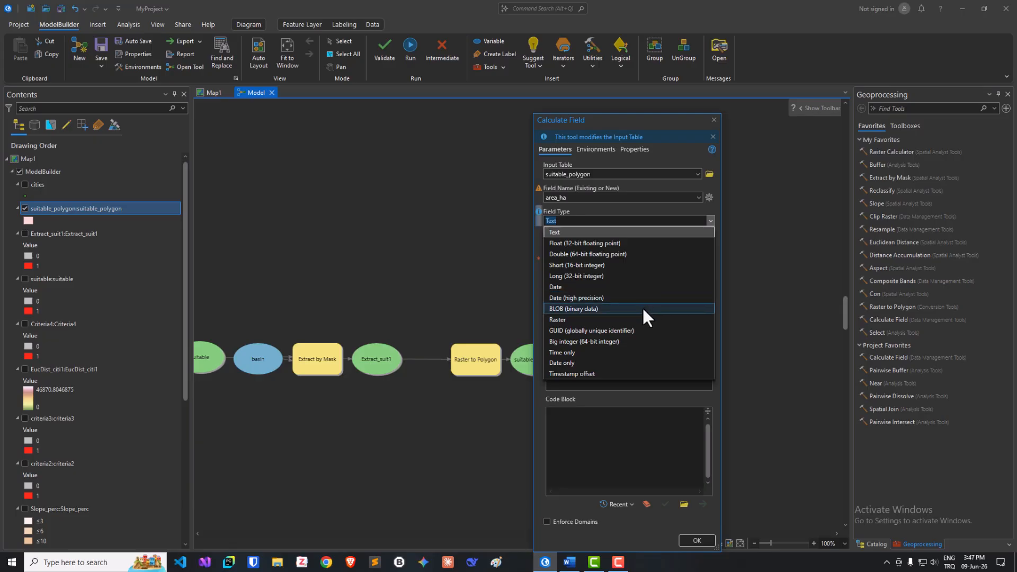
click(578, 253)
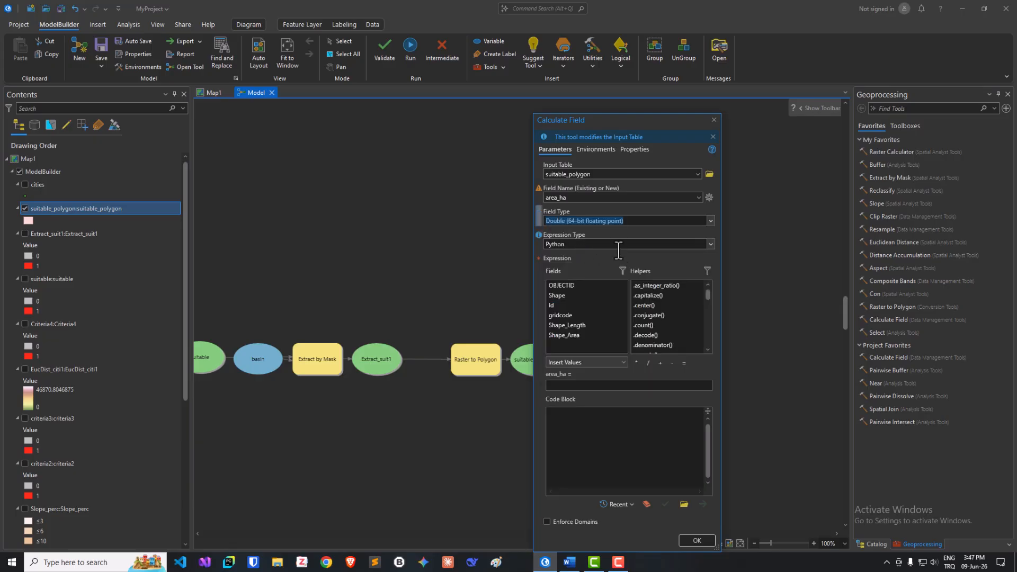
Step: Define the area_ha expression as !Shape_Area! / 10000 and run the model with Calculate Field
click(570, 385)
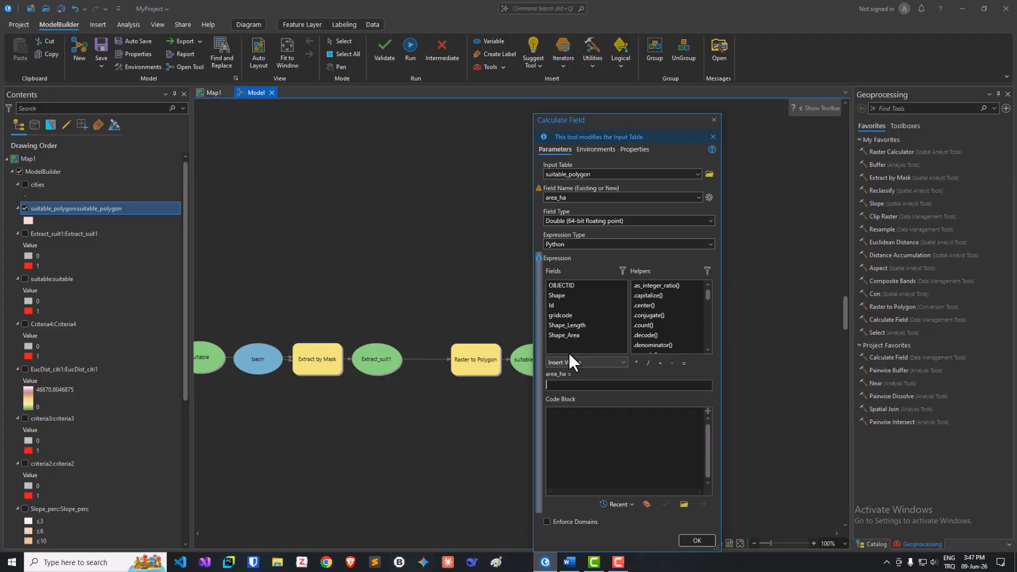
double_click(567, 335)
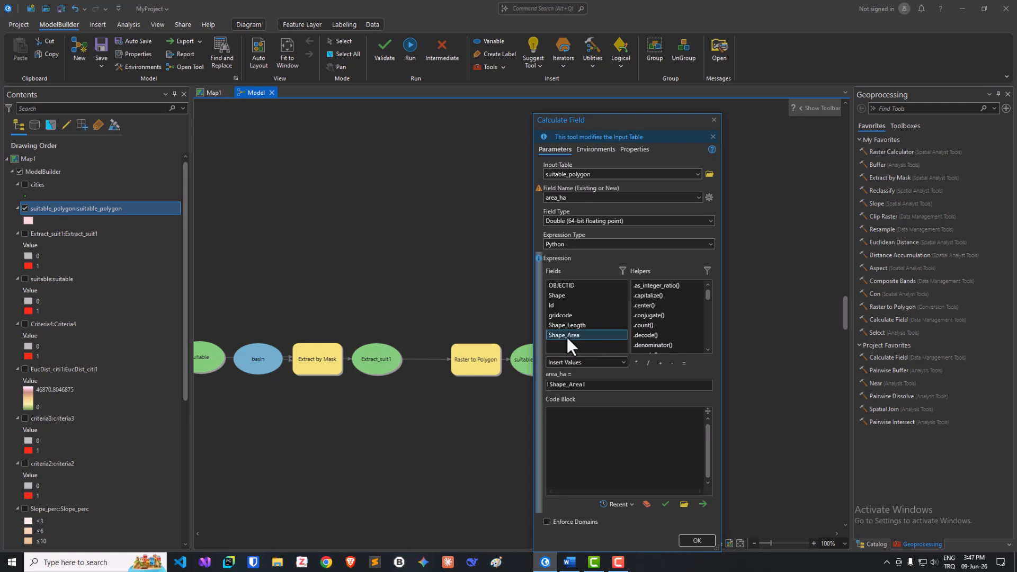
click(601, 387)
click(647, 364)
text(10000)
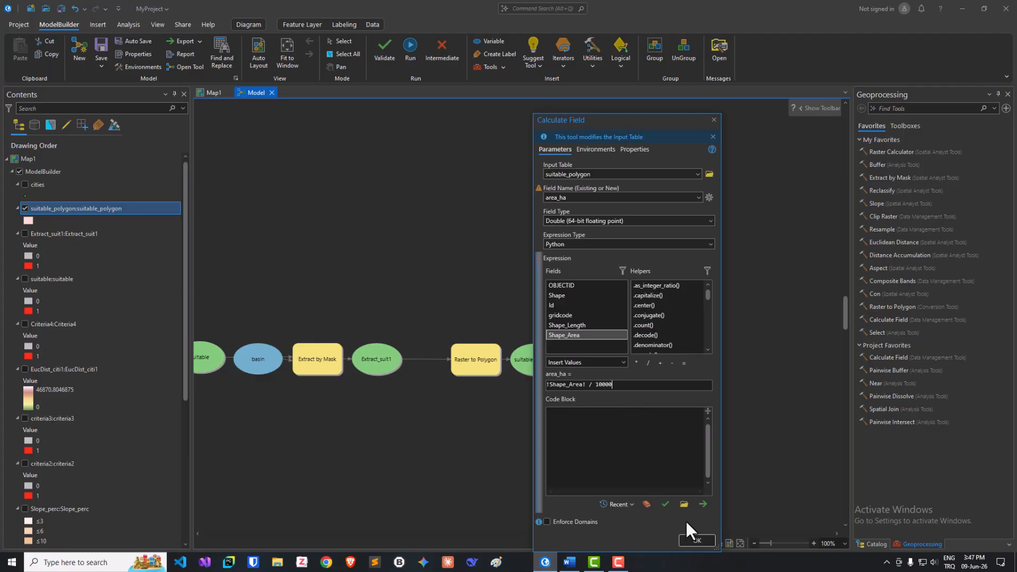
click(692, 539)
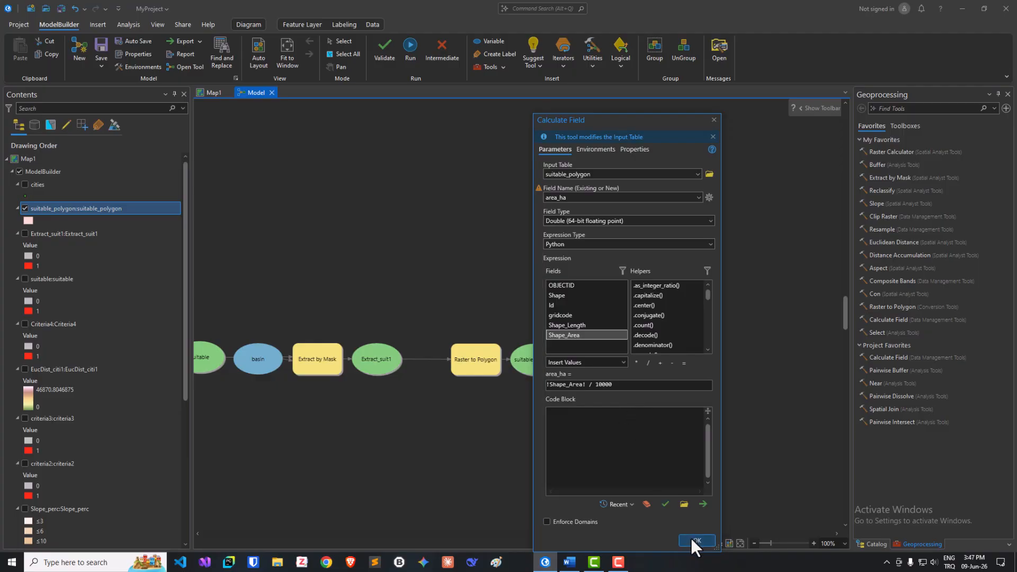
click(409, 45)
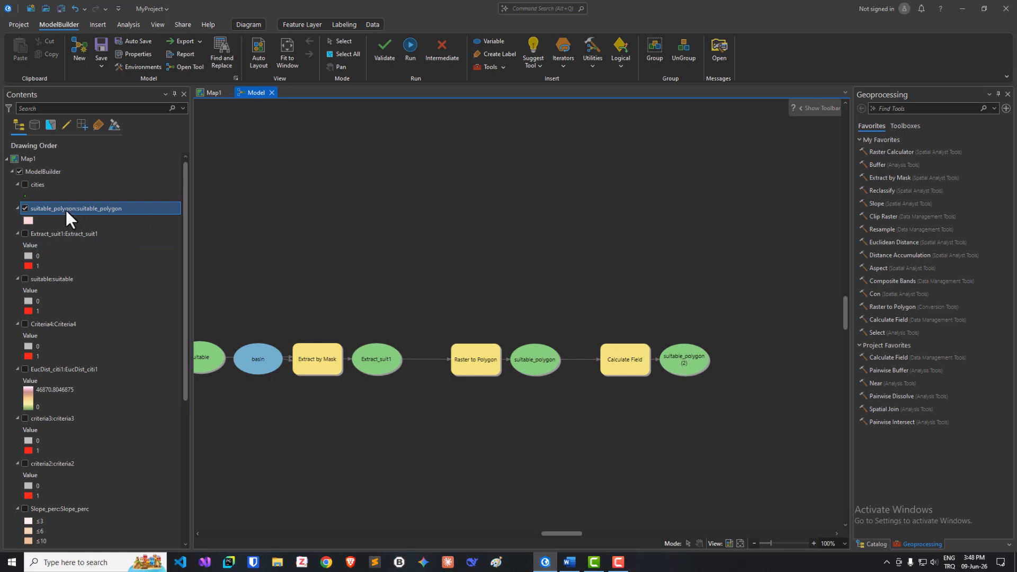
Step: Check the area_ha field in the suitable_polygon attribute table in Map1, close the table and return to the model
click(205, 93)
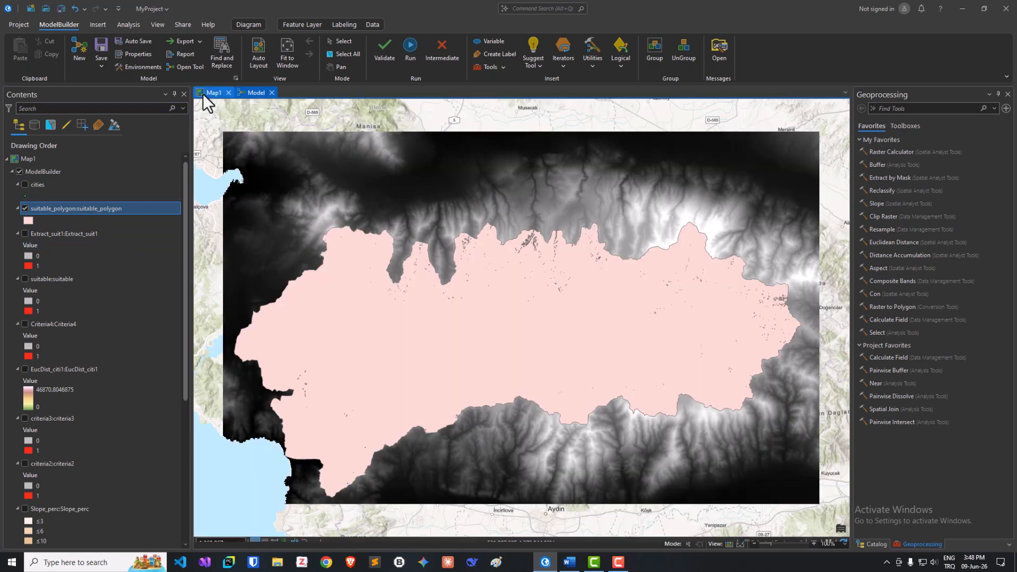
right_click(77, 208)
mouse_move(80, 208)
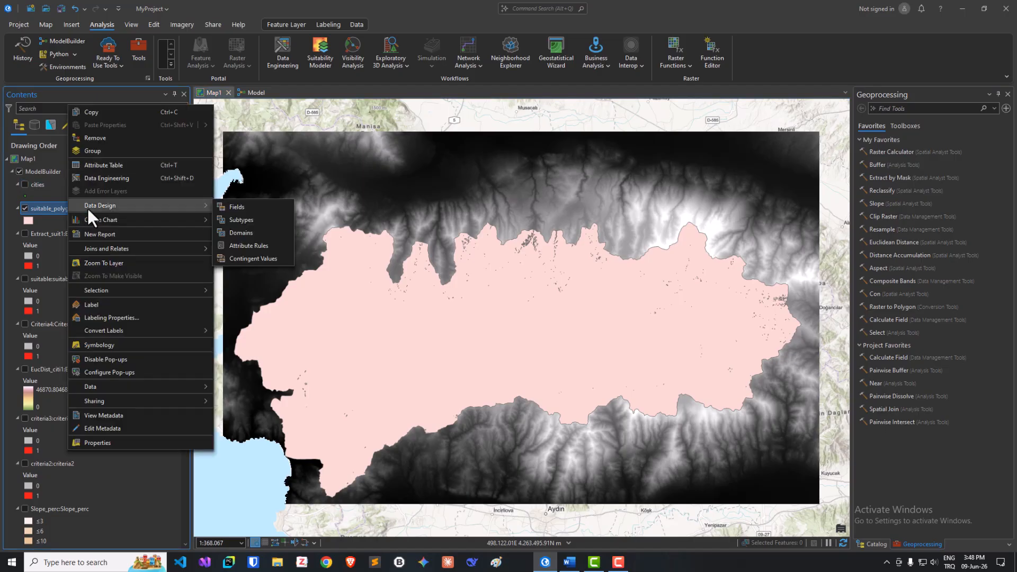
click(107, 165)
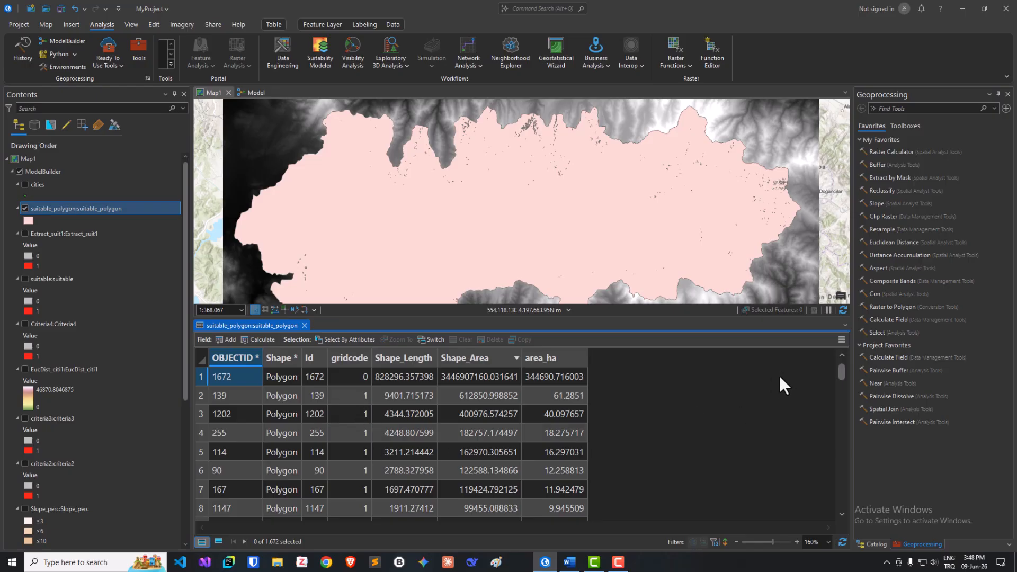
click(305, 325)
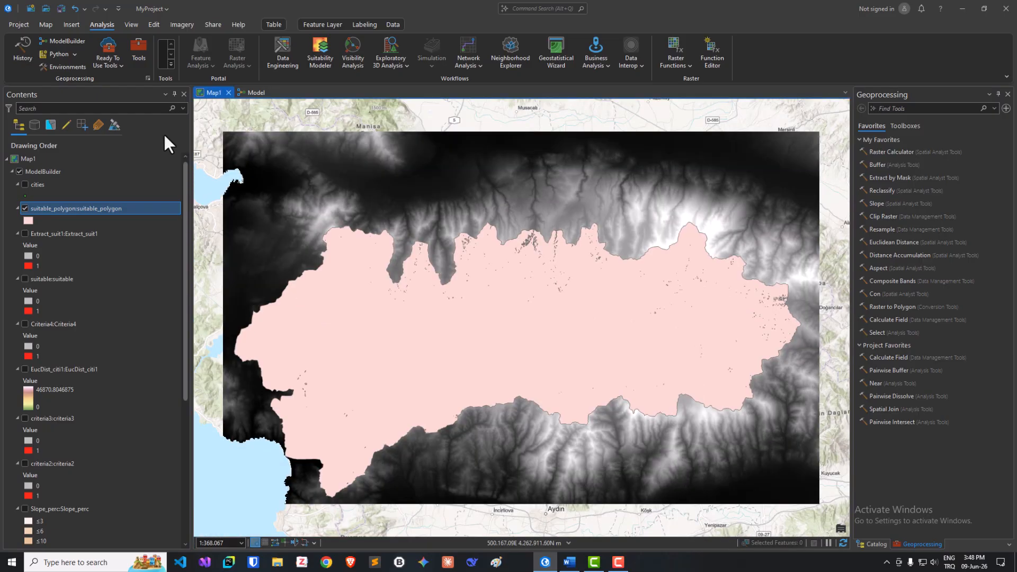
click(252, 91)
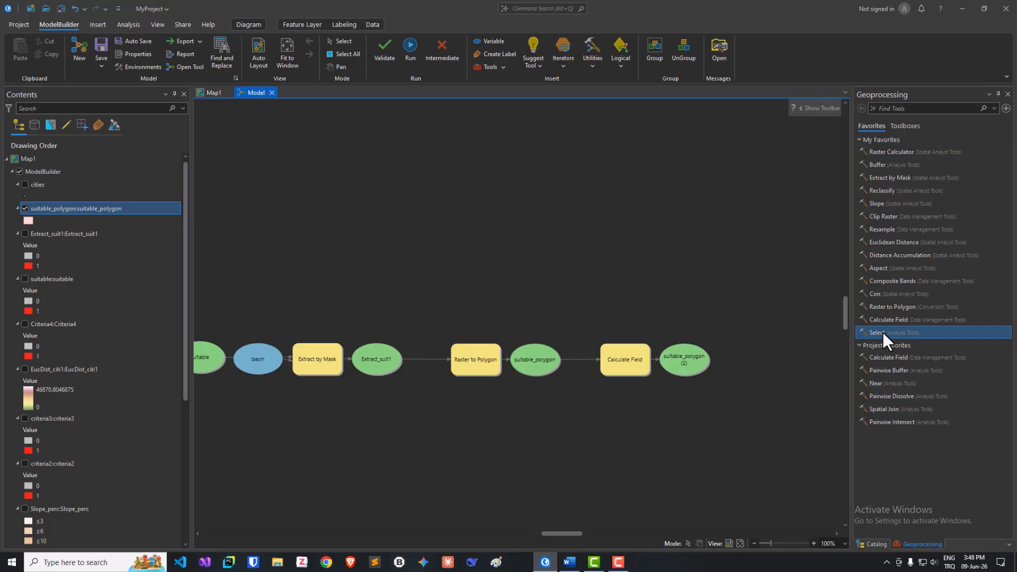
Step: Add the Select tool to the model after Calculate Field and connect suitable_polygon (2) as its input features
drag(879, 331, 752, 356)
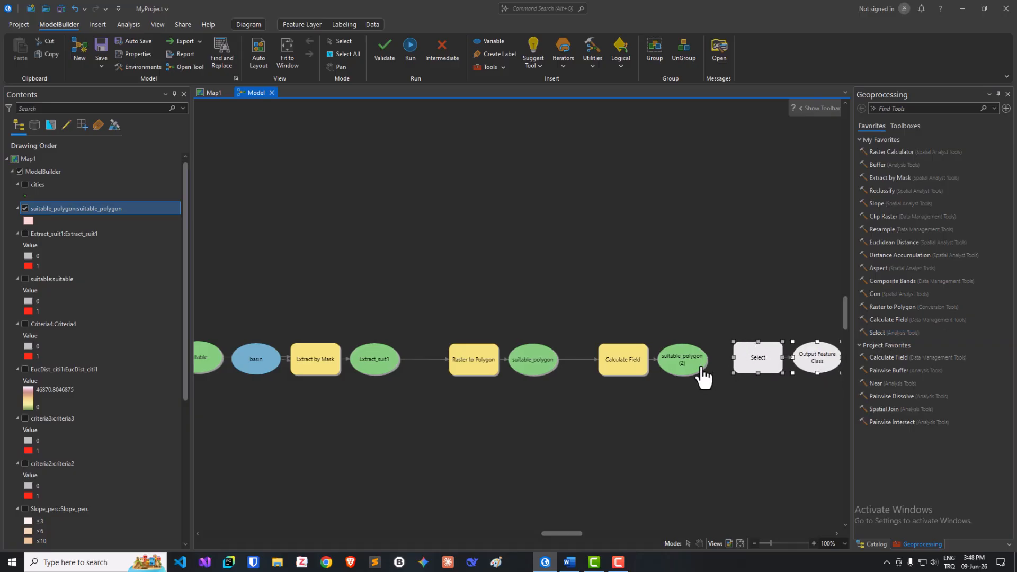
drag(693, 369, 749, 370)
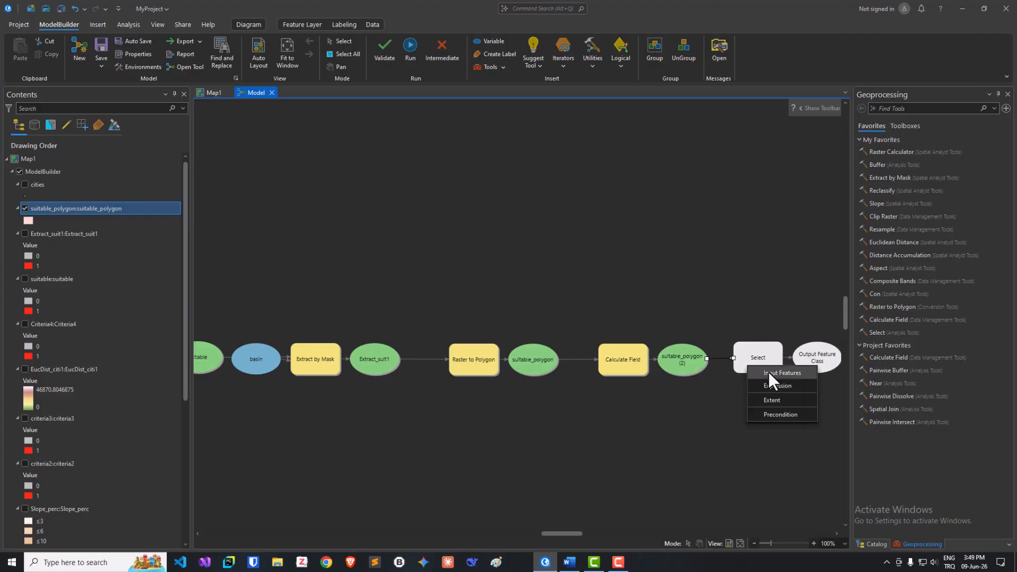
click(768, 374)
Step: Define the Select tool's first clause as area_ha is greater than or equal to 10
double_click(761, 370)
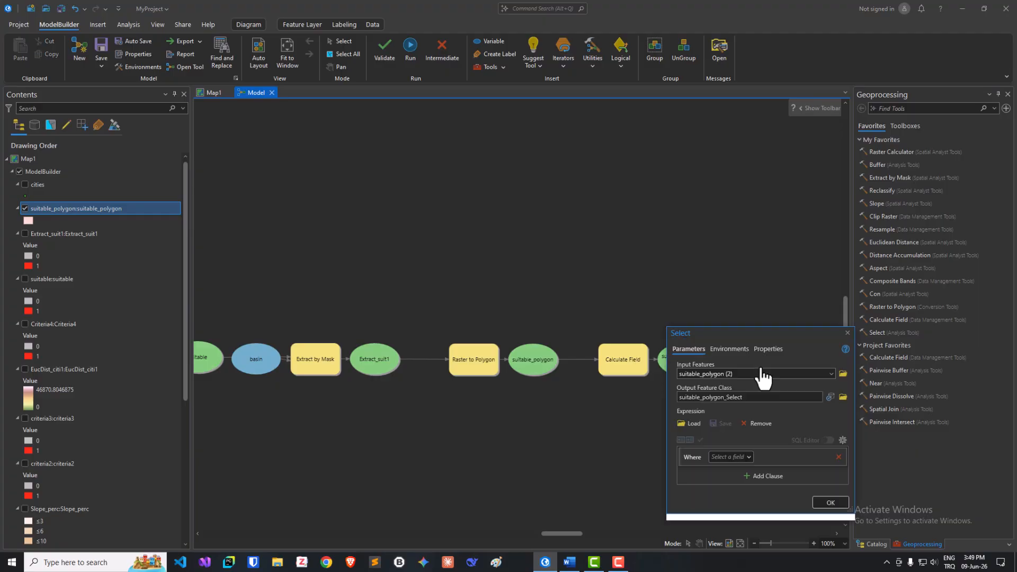
drag(759, 330, 599, 144)
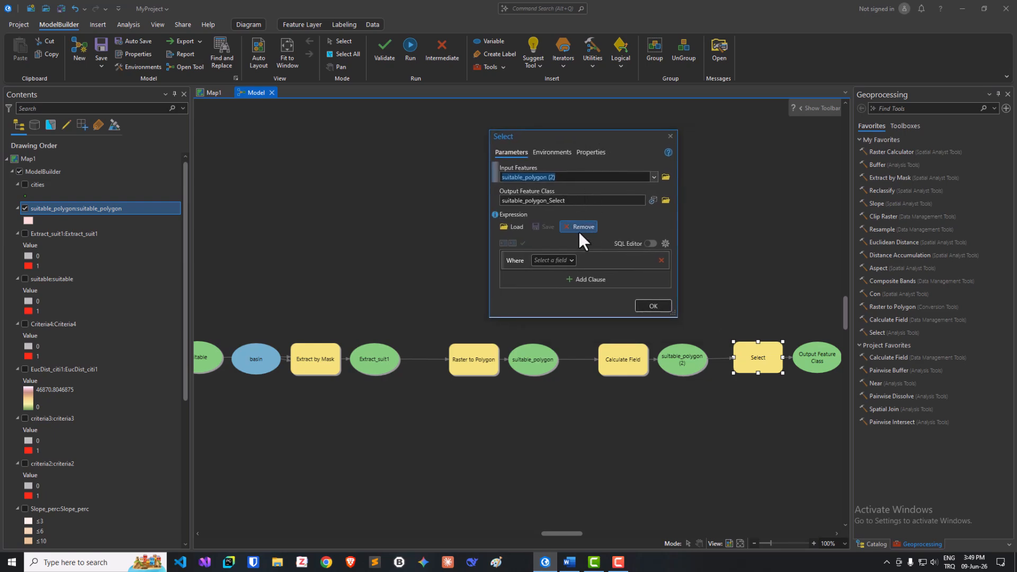
click(553, 260)
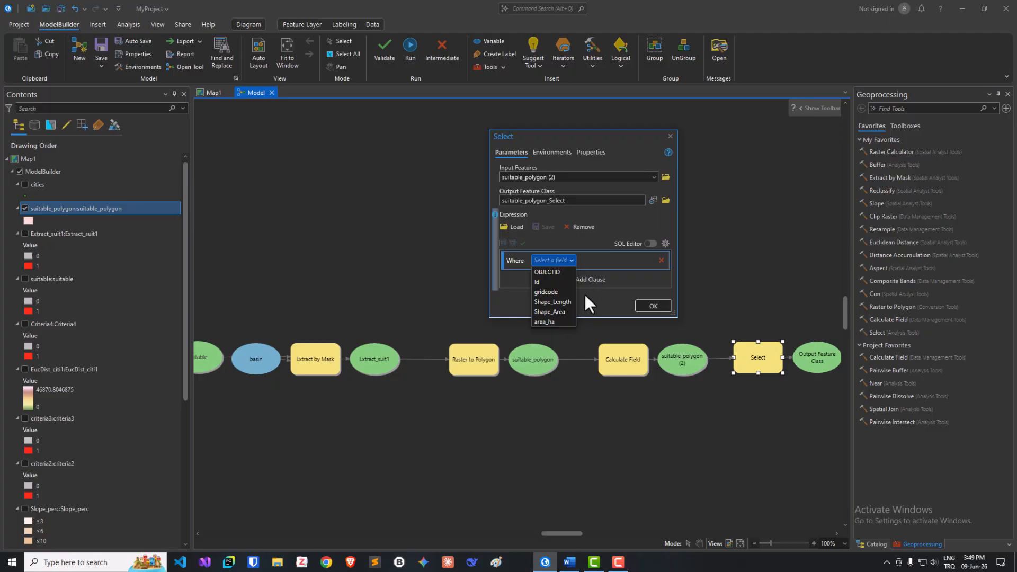
click(548, 323)
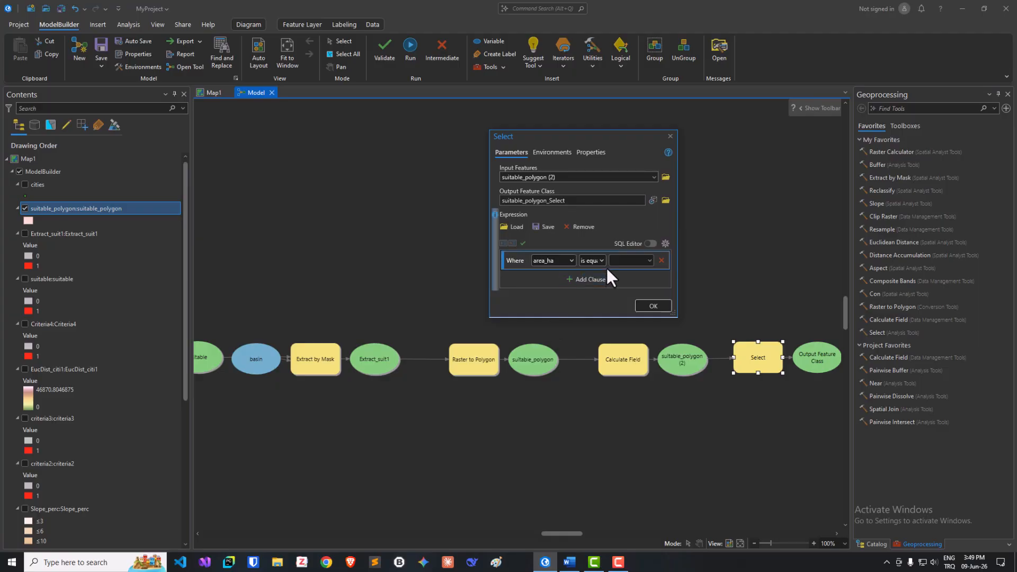
click(602, 262)
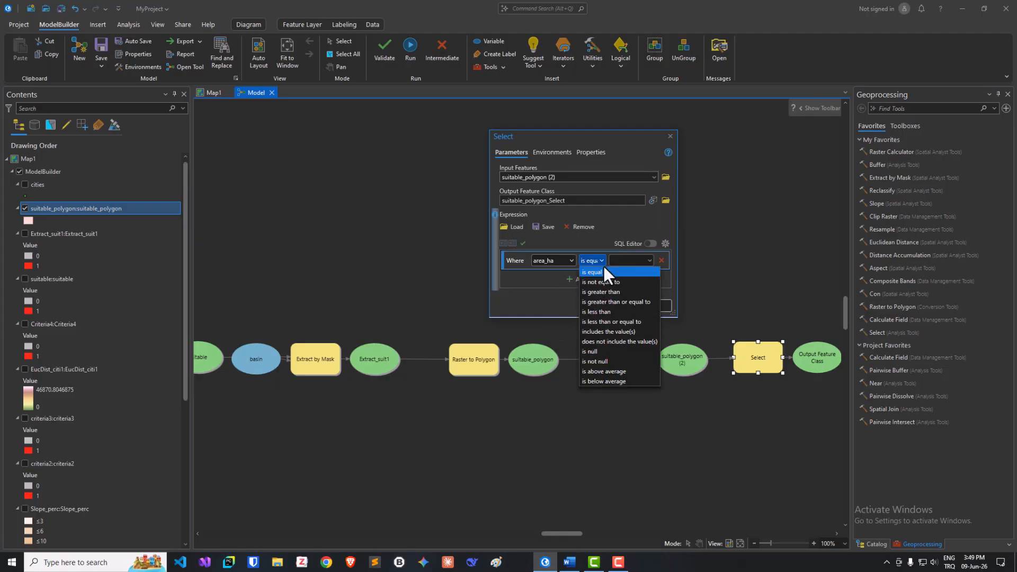
click(609, 303)
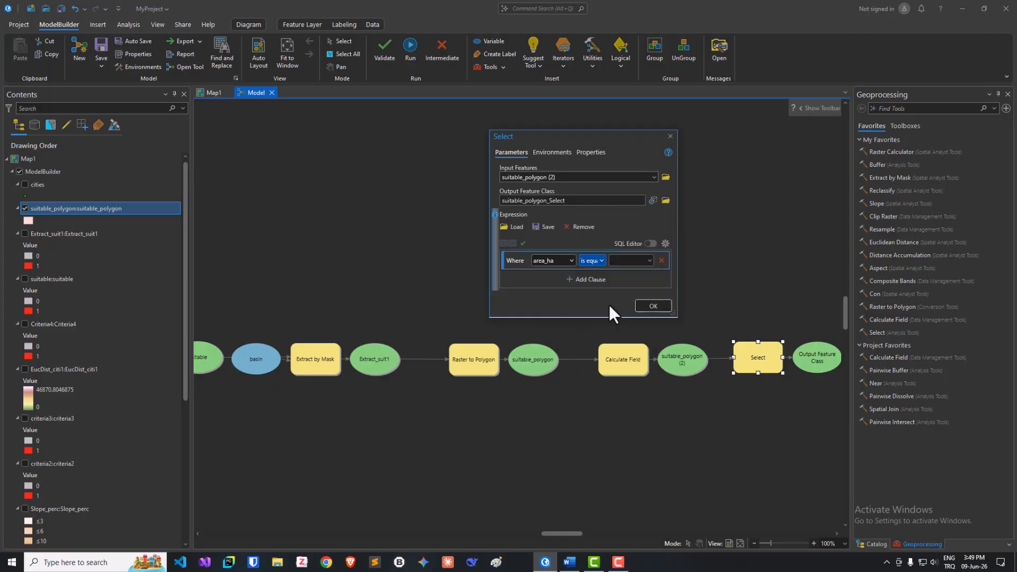
click(618, 261)
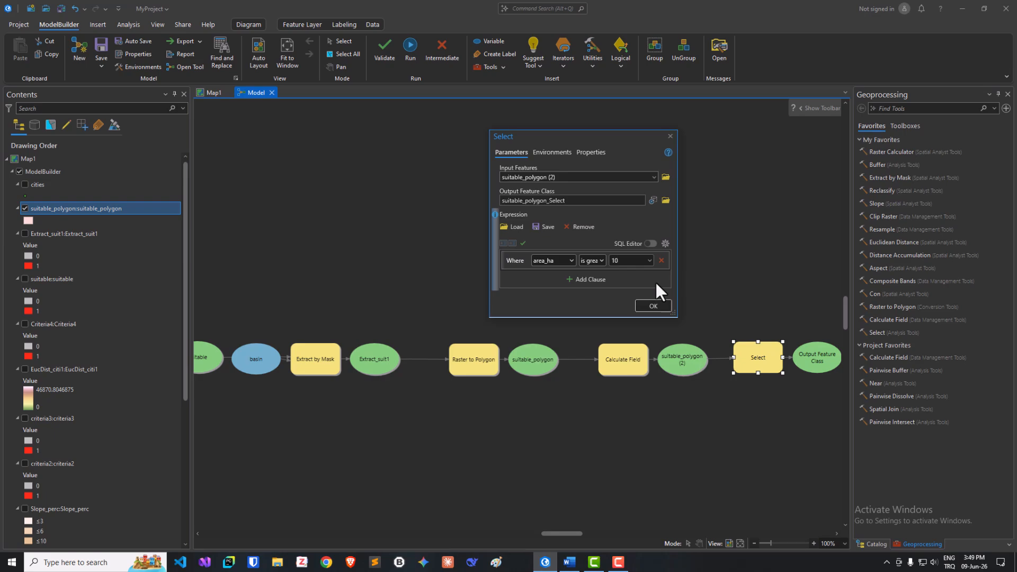
Step: Add a second Select clause joined with And, requiring gridcode to be equal to 1
click(590, 279)
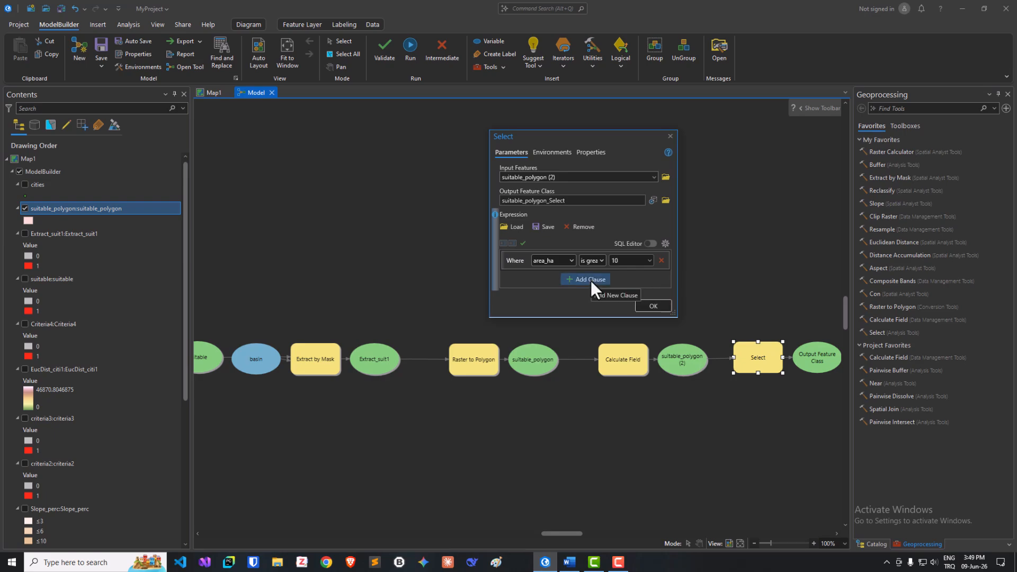
click(570, 282)
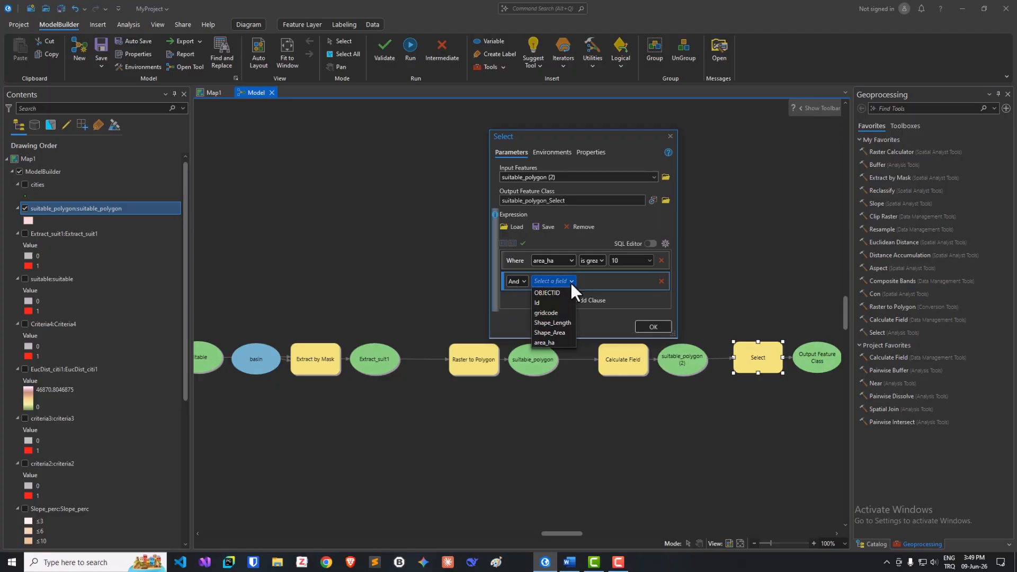
click(561, 311)
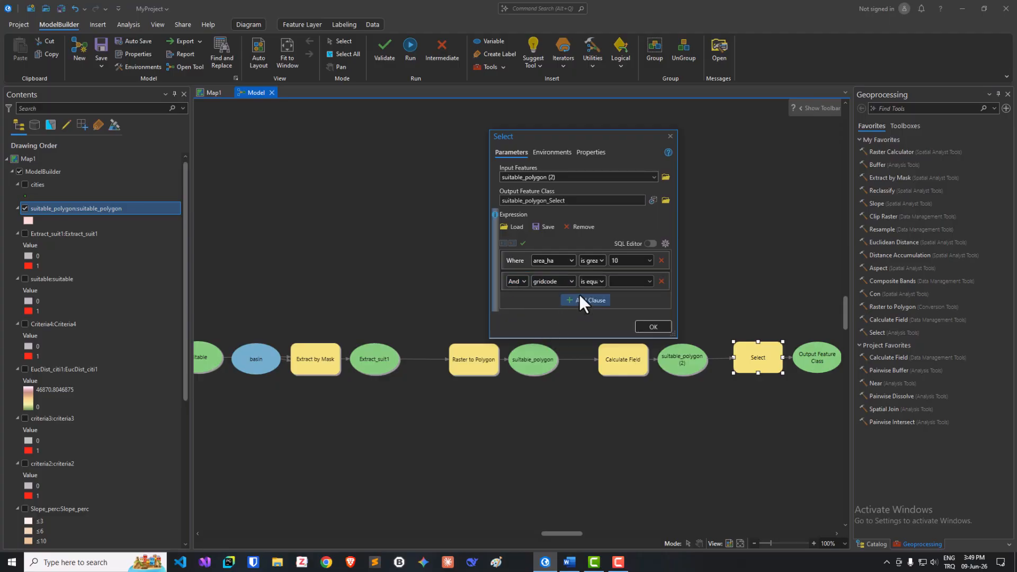
click(599, 281)
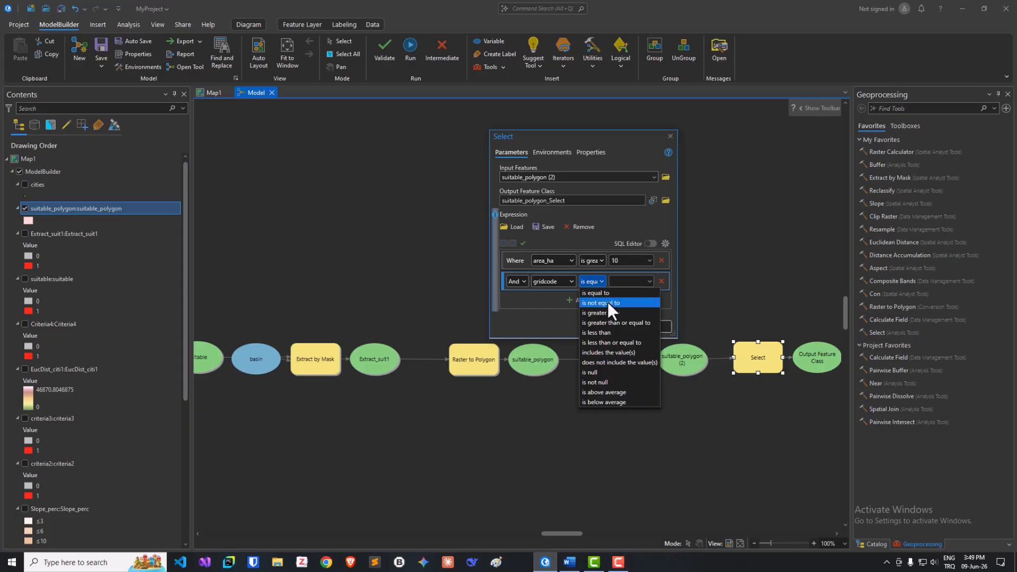
click(606, 293)
click(619, 281)
text(1)
click(605, 318)
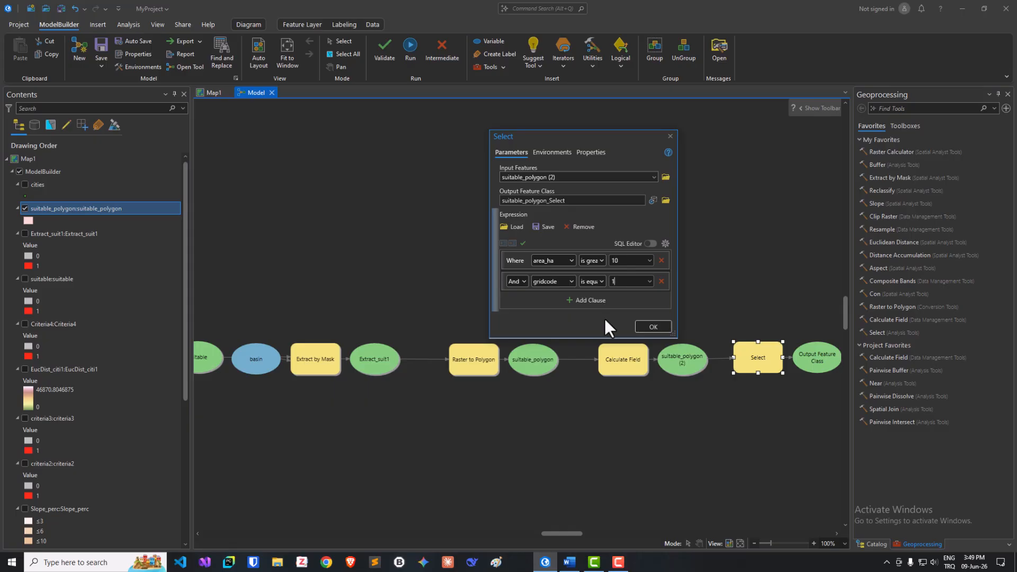
Step: Name the Select tool's output feature class suitable_final in MyProject.gdb, accept the settings and run the model
click(587, 203)
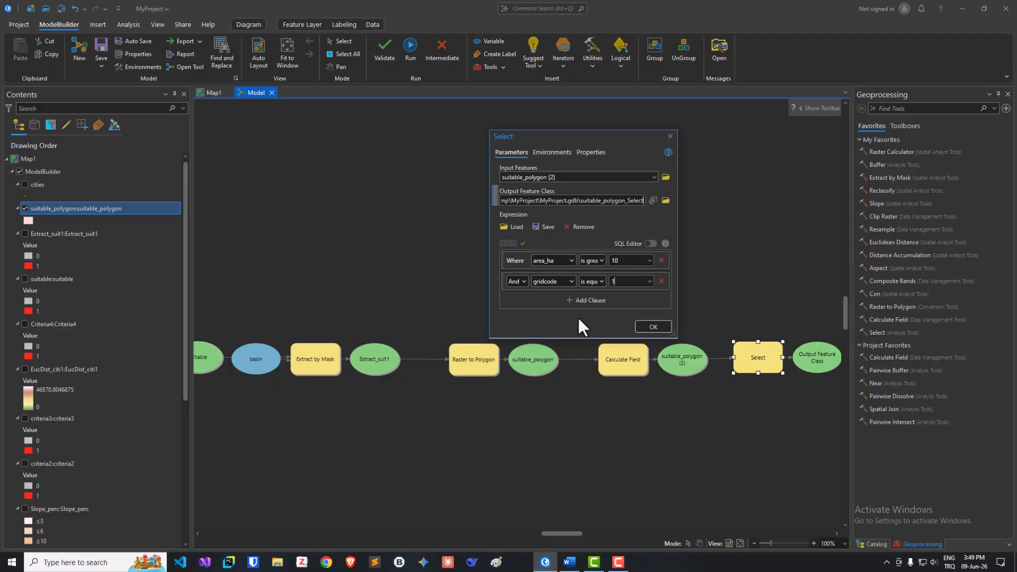
key(BackSpace)
key(BackSpace)
key(BackSpace)
key(BackSpace)
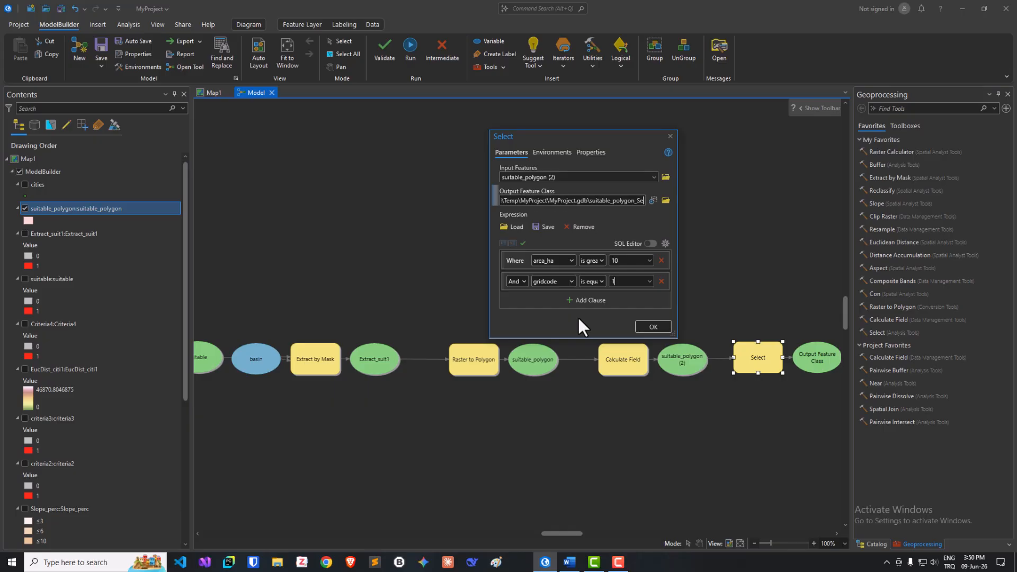
key(BackSpace)
key(BackSpace)
key(BackSpace)
key(BackSpace)
key(BackSpace)
key(BackSpace)
key(BackSpace)
key(BackSpace)
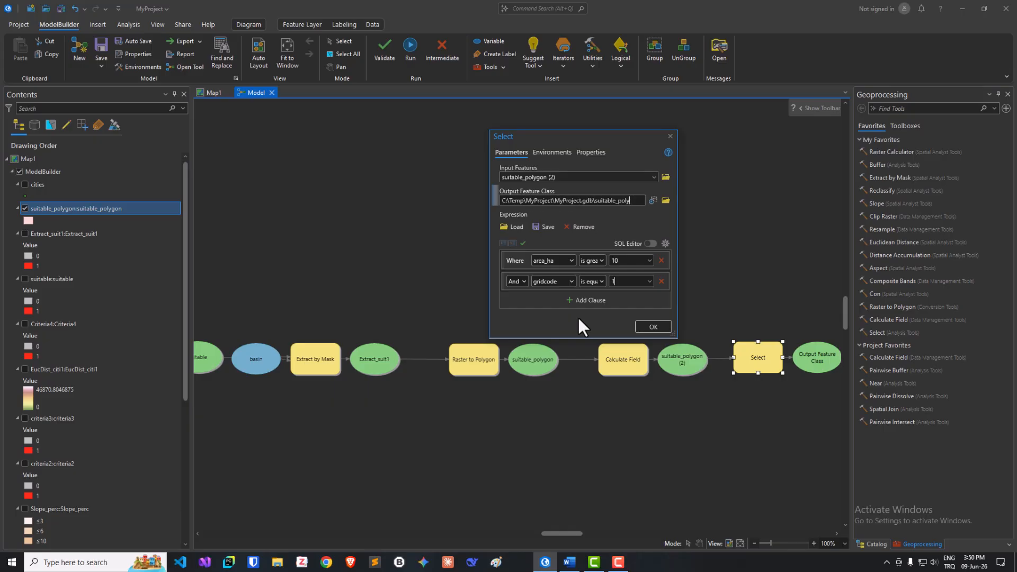
key(BackSpace)
key(BackSpace)
text(fina)
click(654, 327)
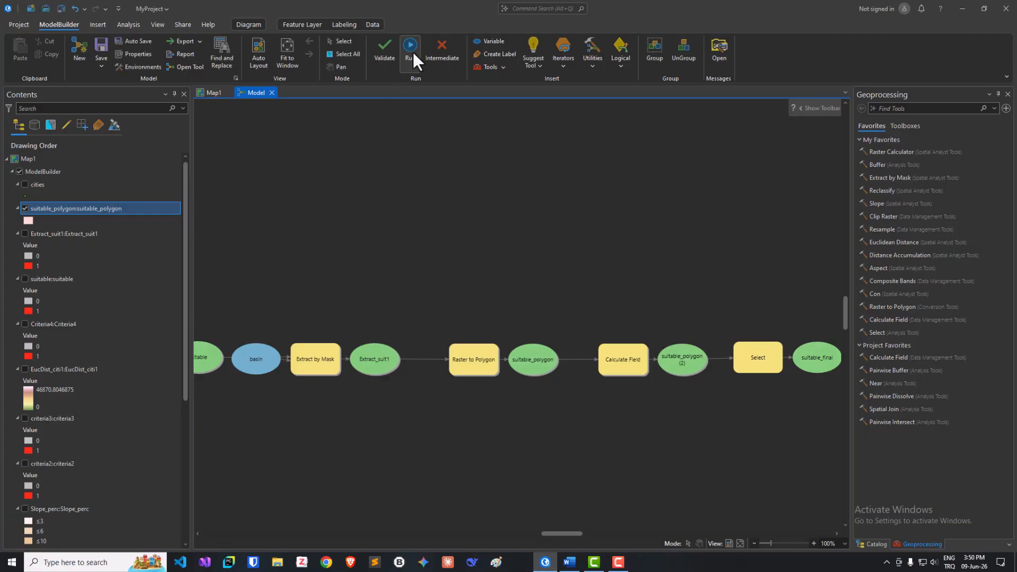
click(411, 46)
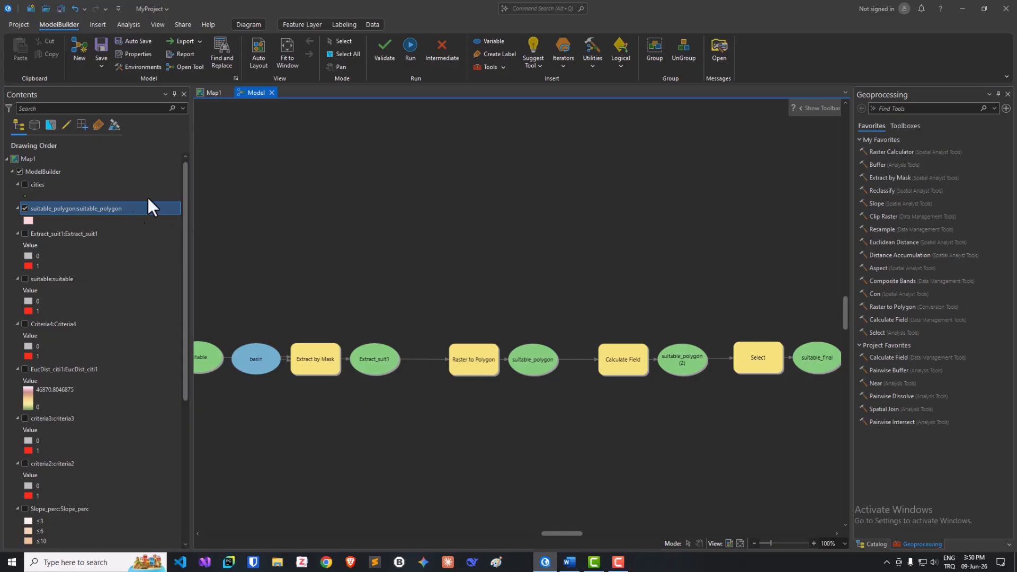
Step: Examine the area_ha and gridcode values in the suitable_polygon attribute table in Map1, return to the model and close the table
click(208, 93)
click(87, 211)
right_click(88, 211)
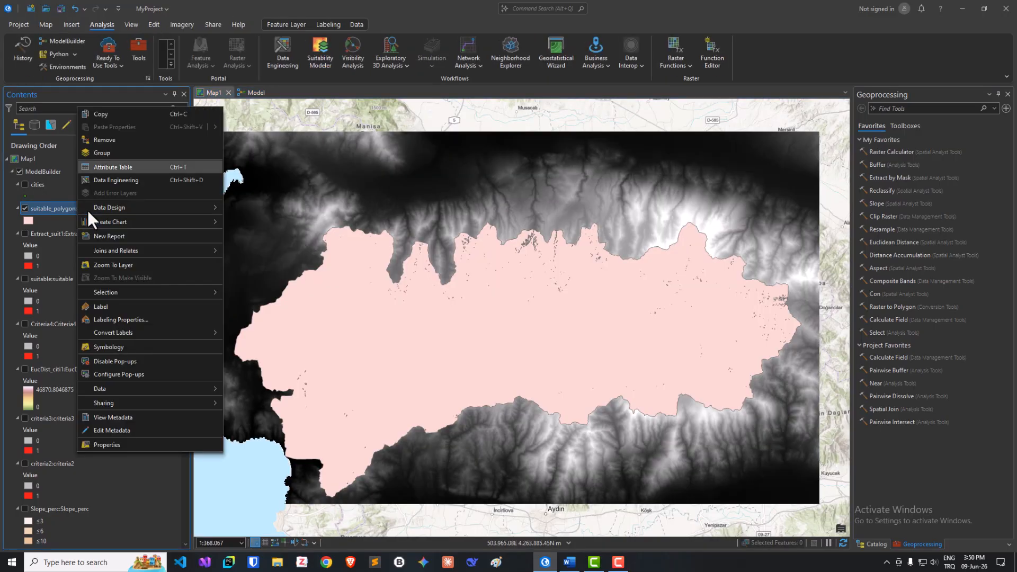
click(123, 165)
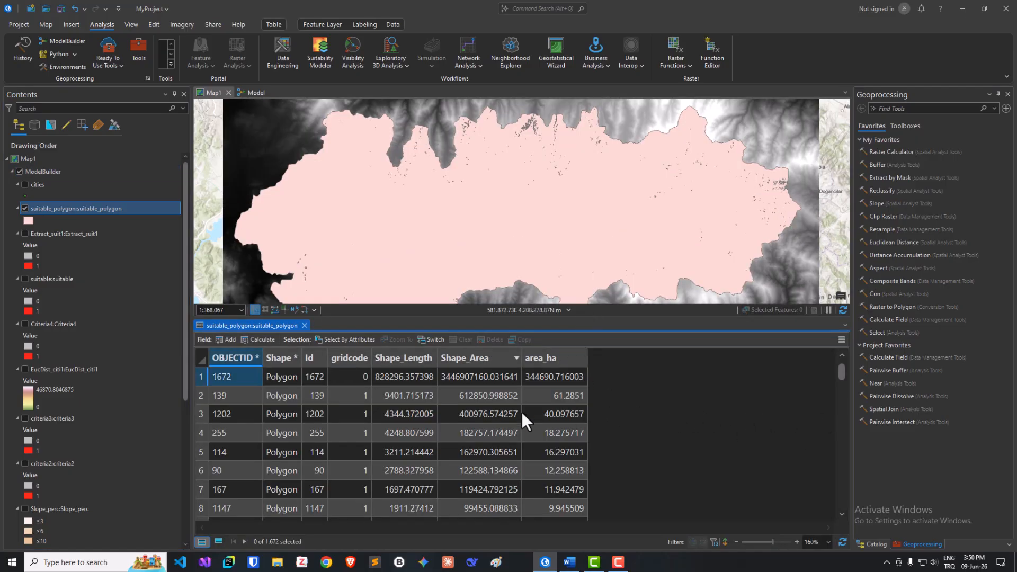
scroll(522, 412, down, 5)
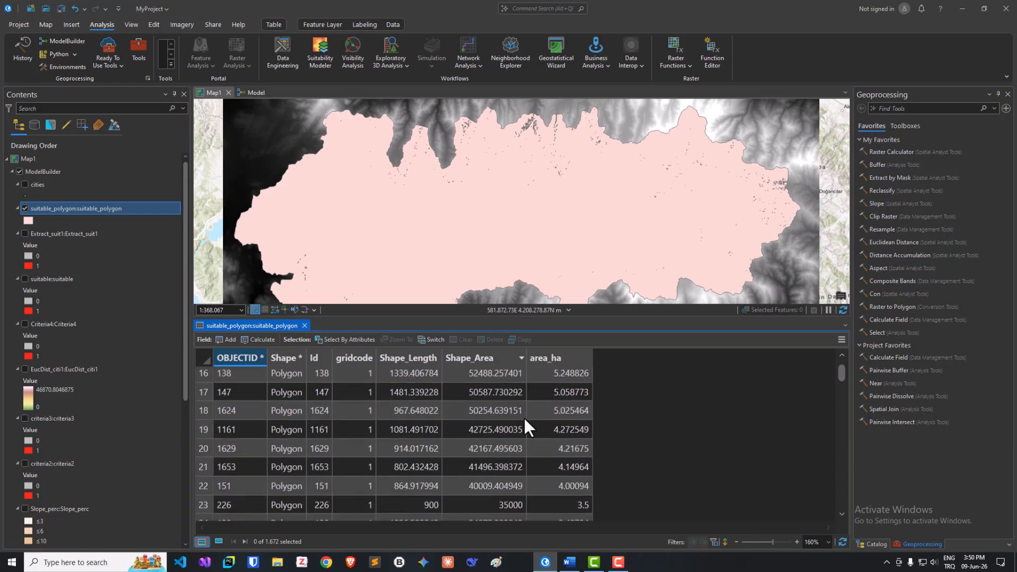
scroll(523, 419, up, 5)
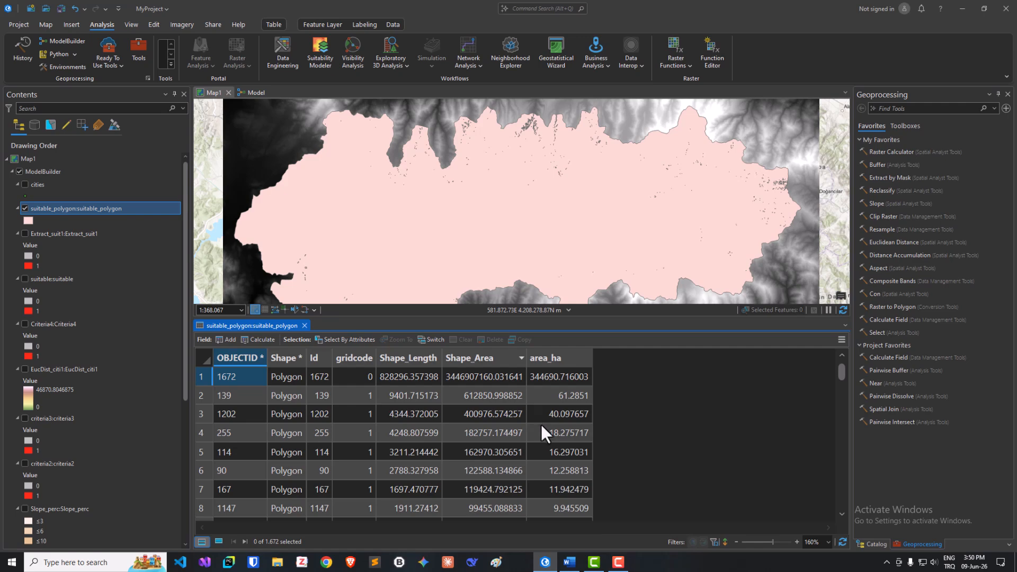
scroll(542, 427, down, 2)
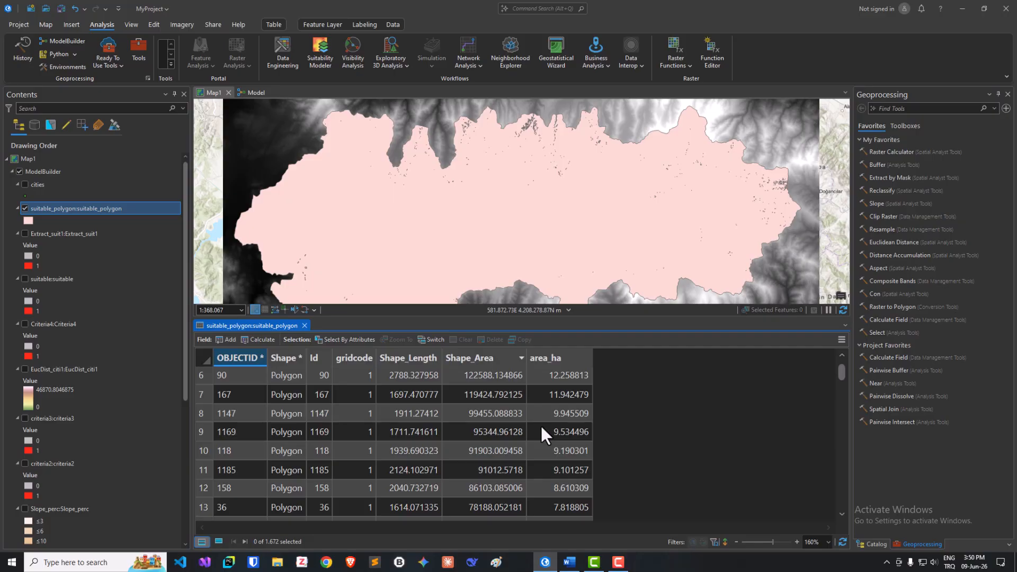
scroll(540, 427, down, 2)
scroll(587, 463, down, 7)
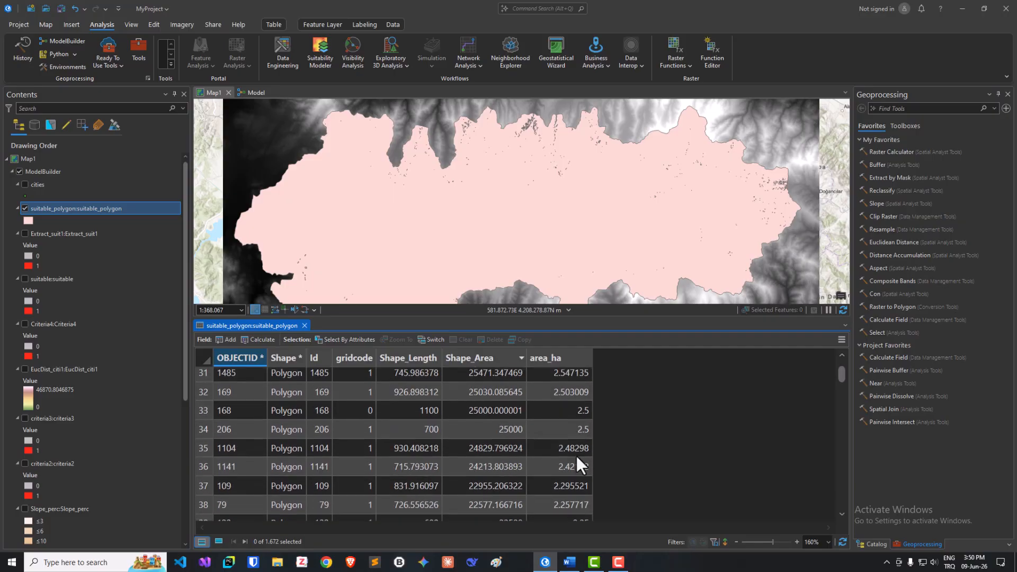
scroll(574, 454, up, 10)
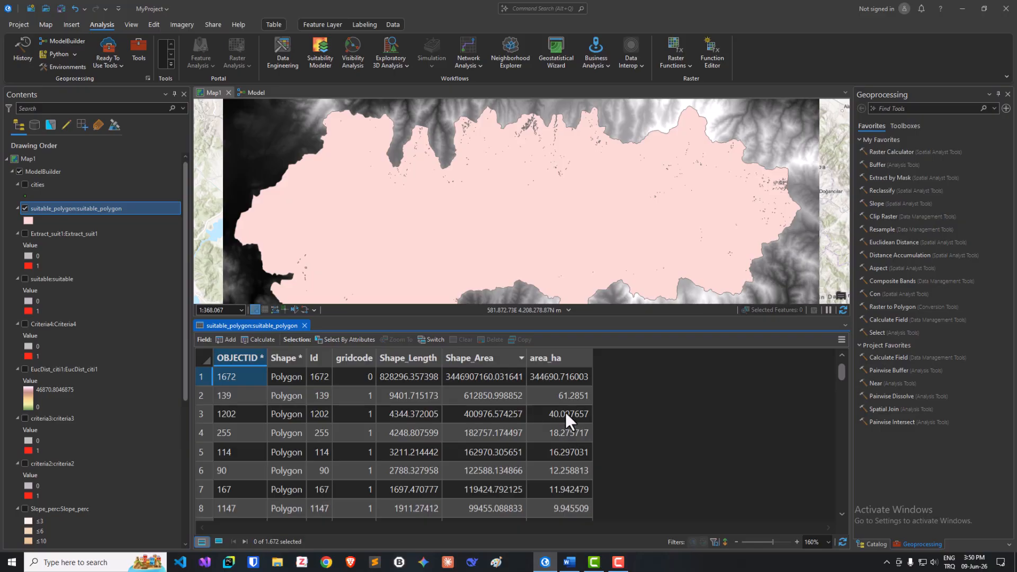
click(257, 93)
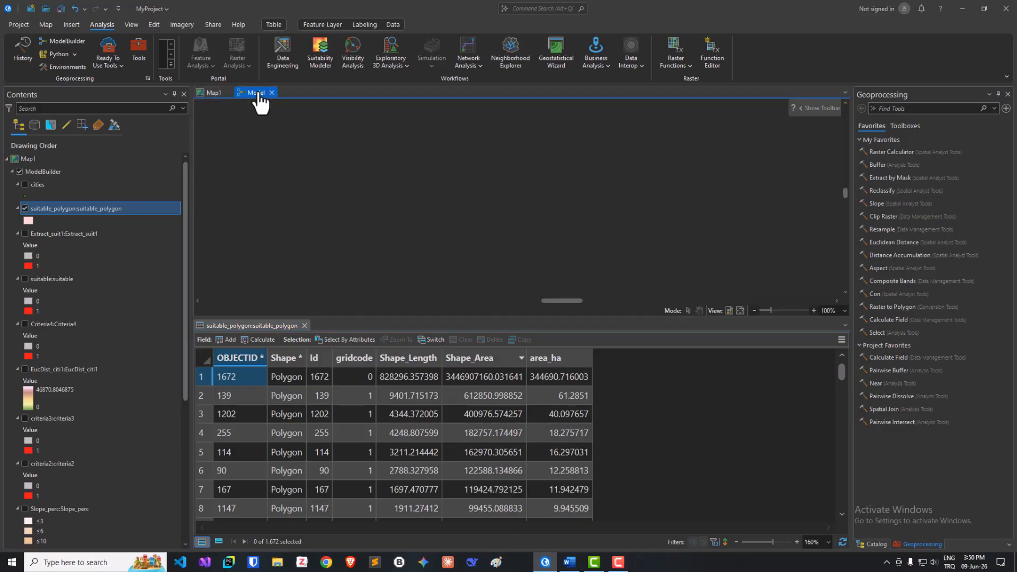
click(305, 326)
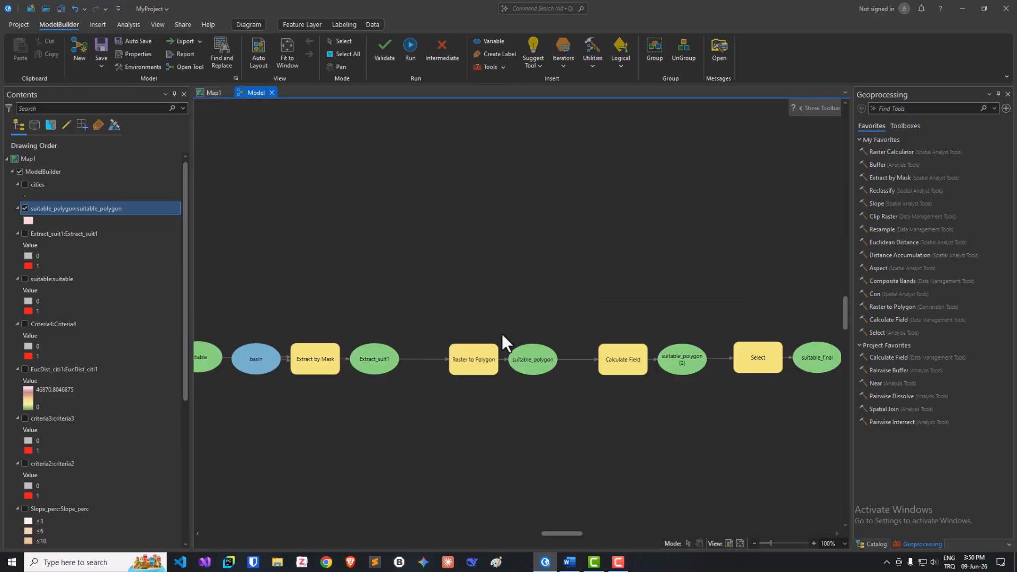
Step: Add the Select tool's suitable_final output to the display and hide the suitable_polygon layer in Map1
click(811, 367)
drag(576, 533, 582, 533)
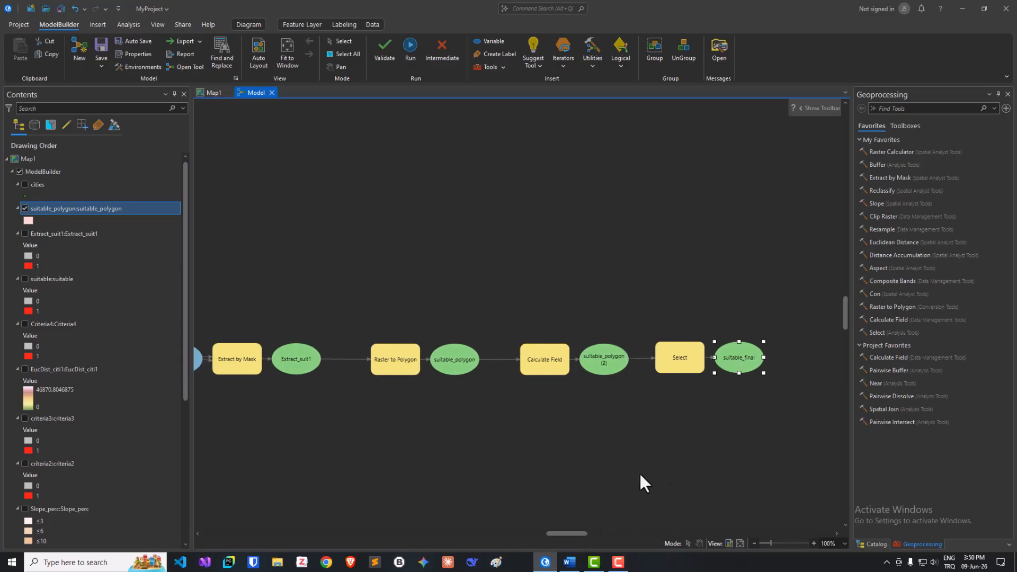
click(727, 424)
right_click(739, 363)
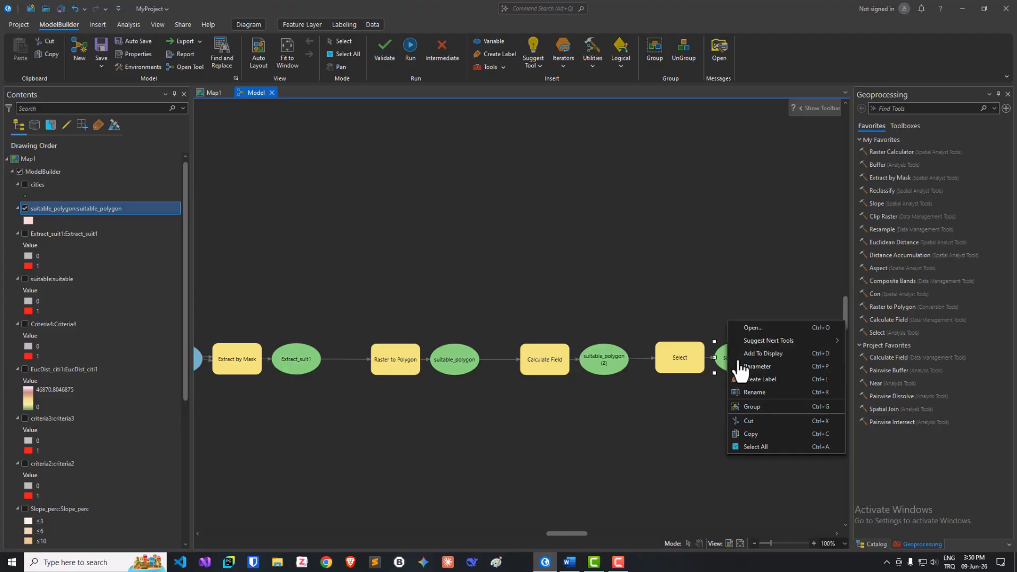
click(773, 352)
click(213, 93)
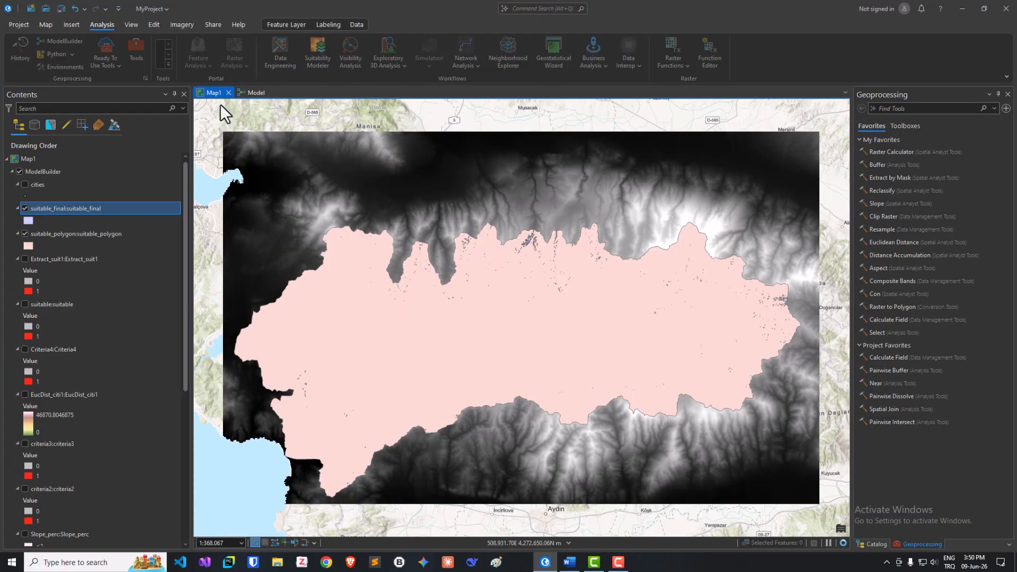
click(24, 234)
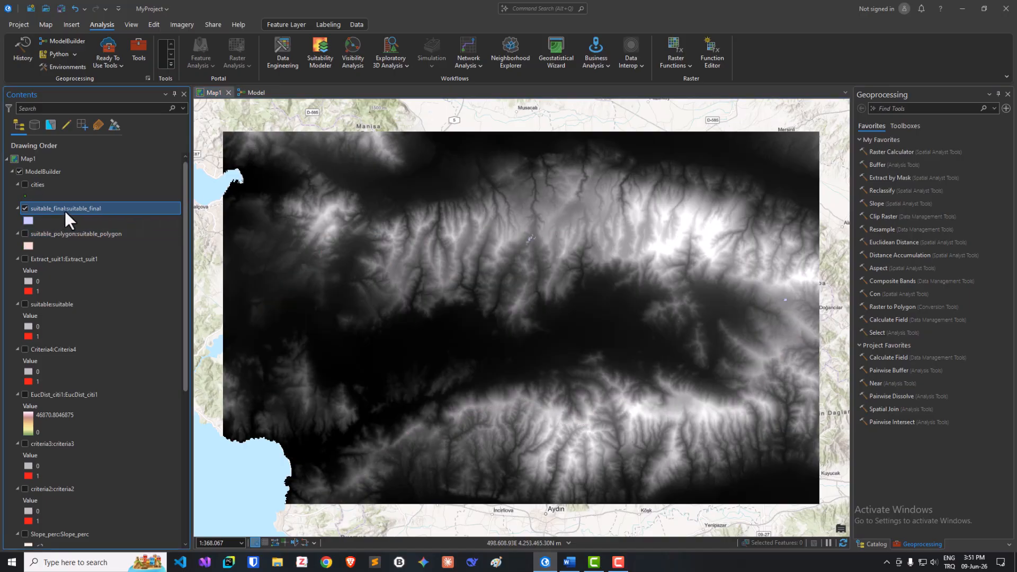
Step: Open the suitable_final layer's attribute table and enlarge the table view to 180%
right_click(65, 211)
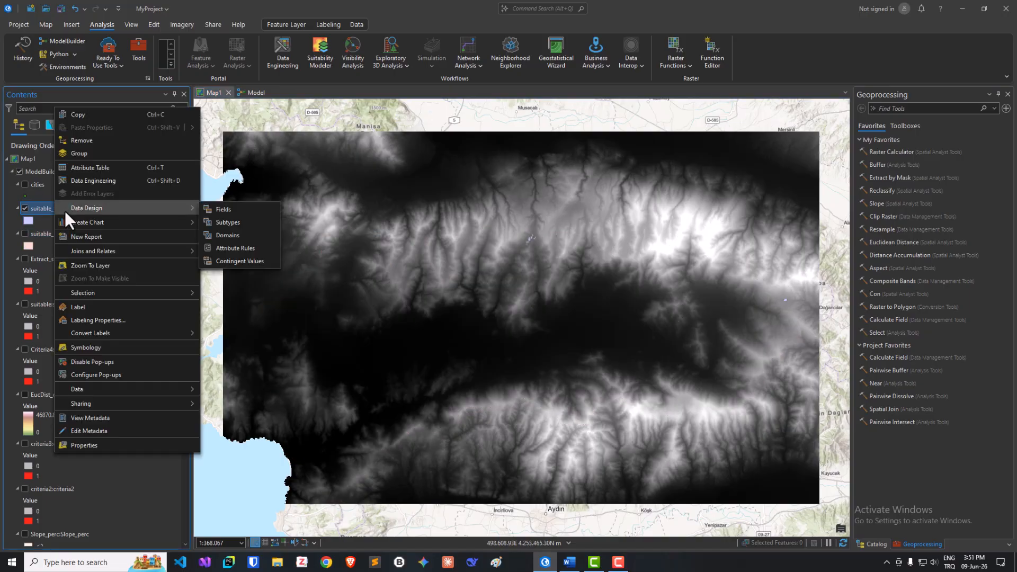
click(103, 167)
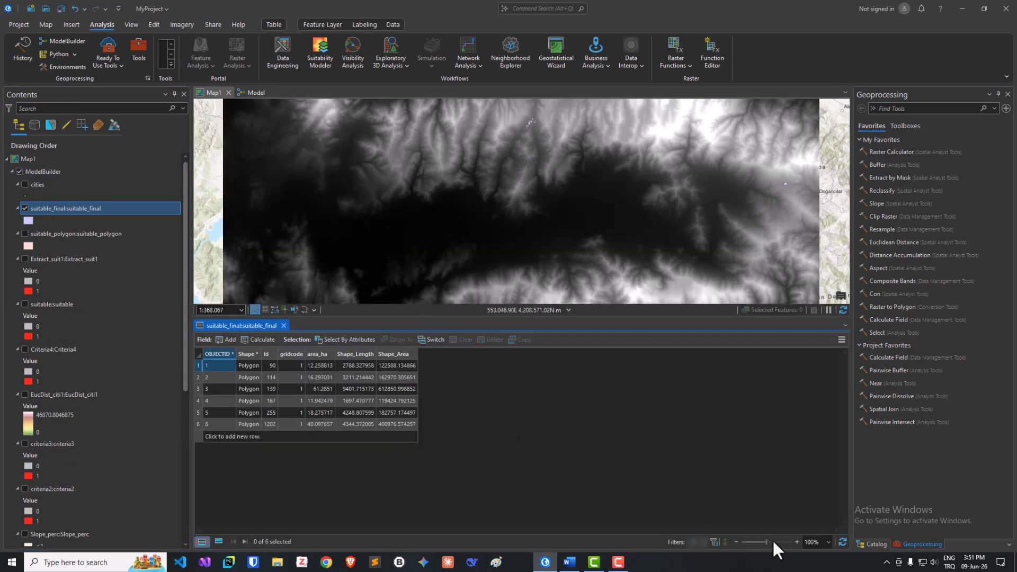
click(796, 542)
click(796, 542)
click(796, 542)
click(796, 542)
click(796, 542)
click(796, 542)
click(796, 542)
click(796, 541)
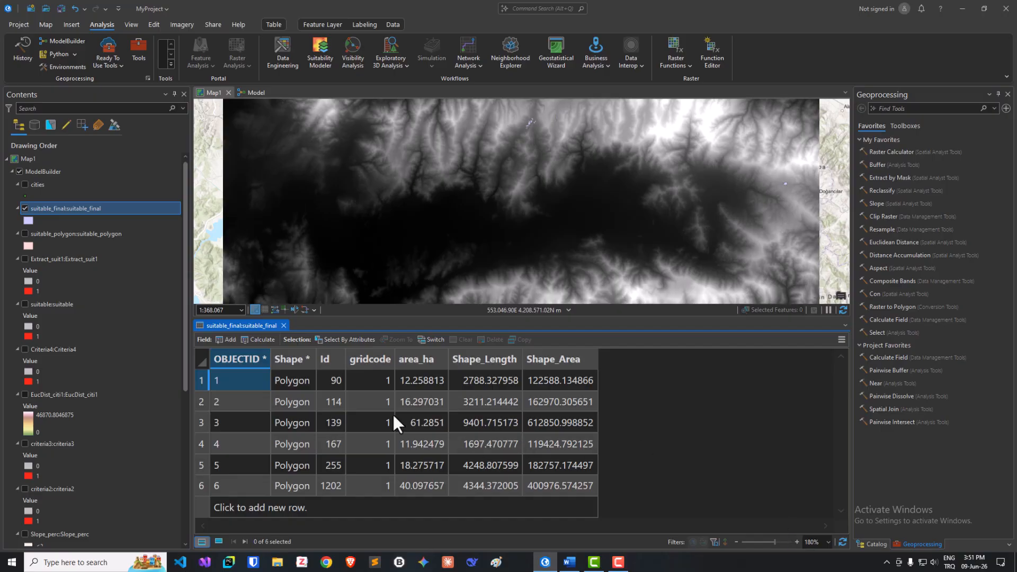
Step: Sort the suitable_final attribute table by area_ha in descending order
click(424, 360)
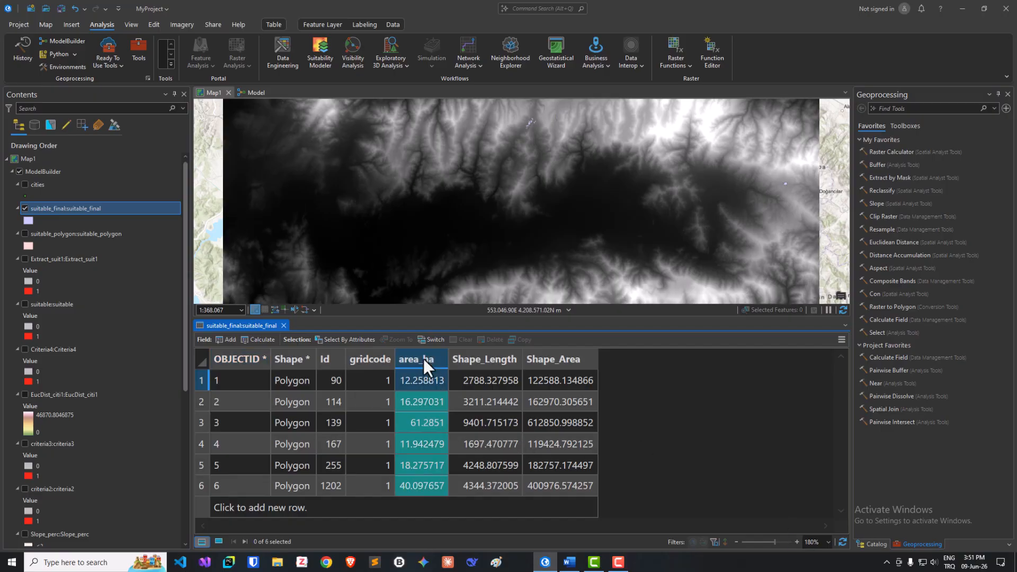
right_click(423, 358)
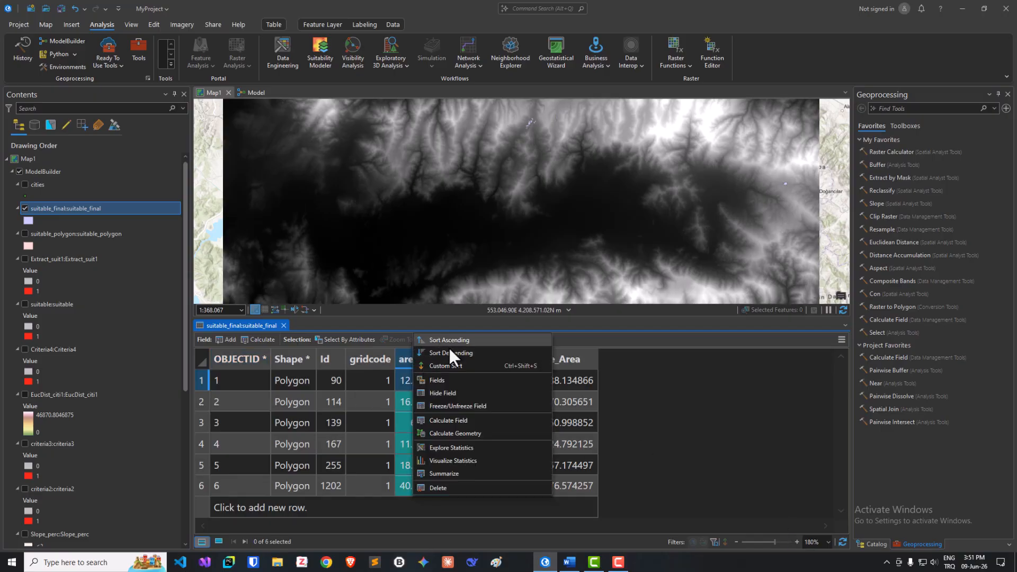
click(449, 352)
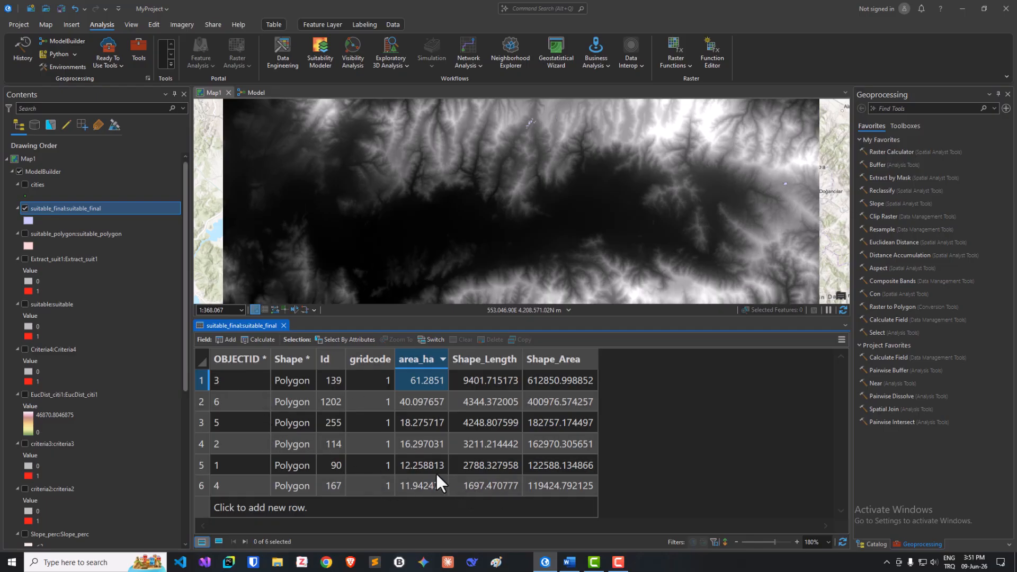
Step: Examine the location and shape of the suitable_final polygons on the map, ending at the layer's full extent
right_click(85, 208)
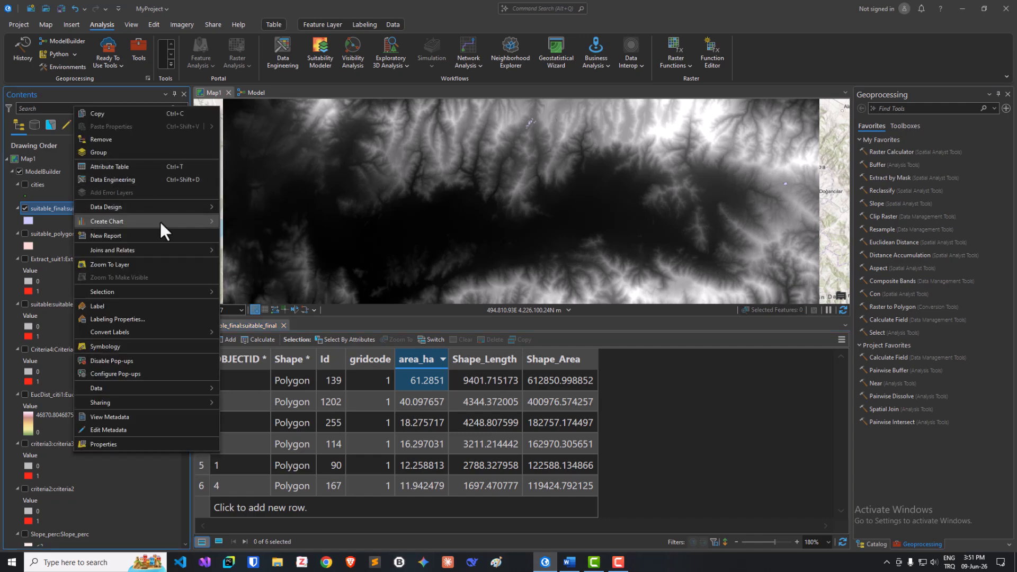
click(132, 263)
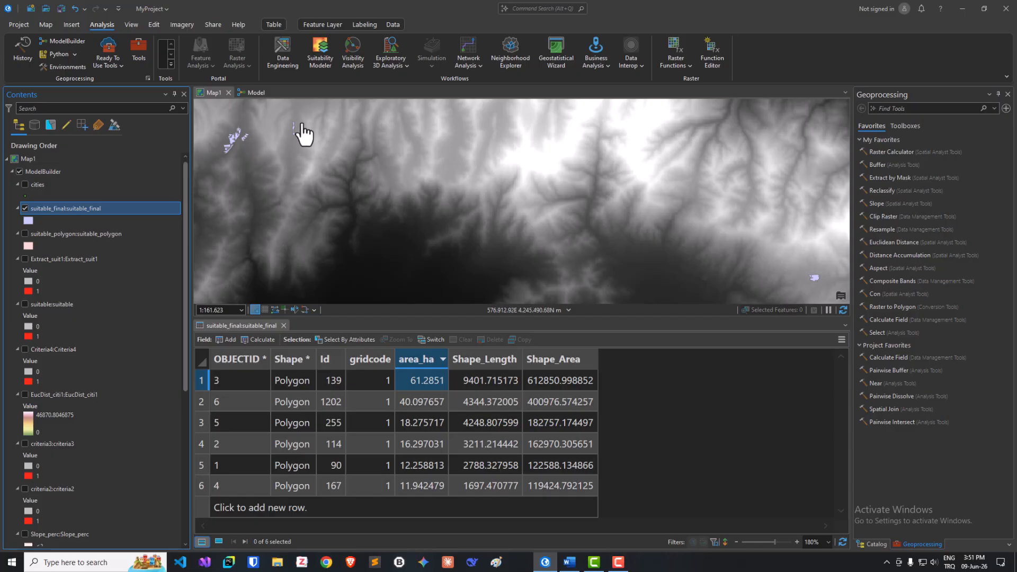
scroll(225, 137, up, 5)
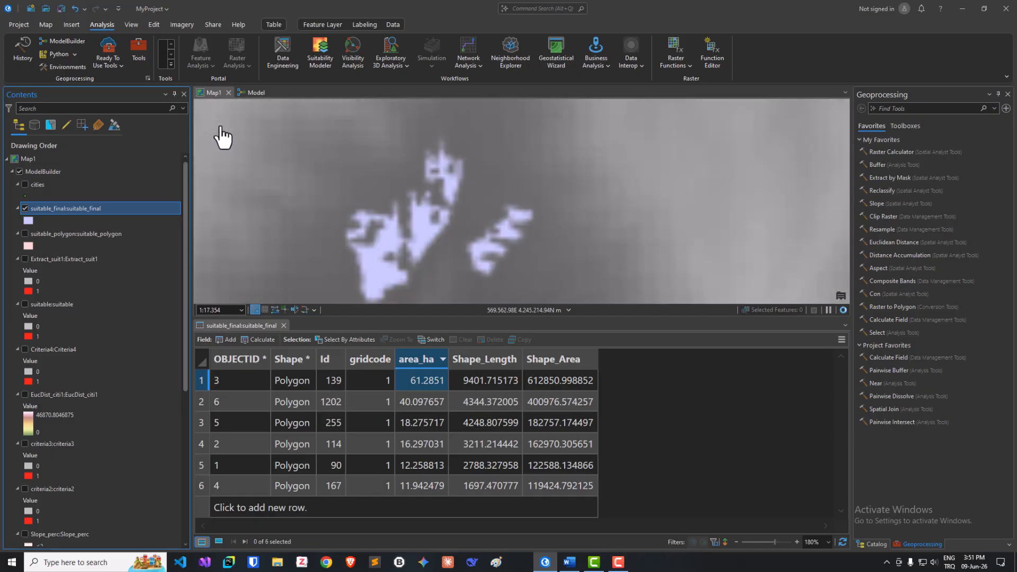
scroll(226, 137, down, 2)
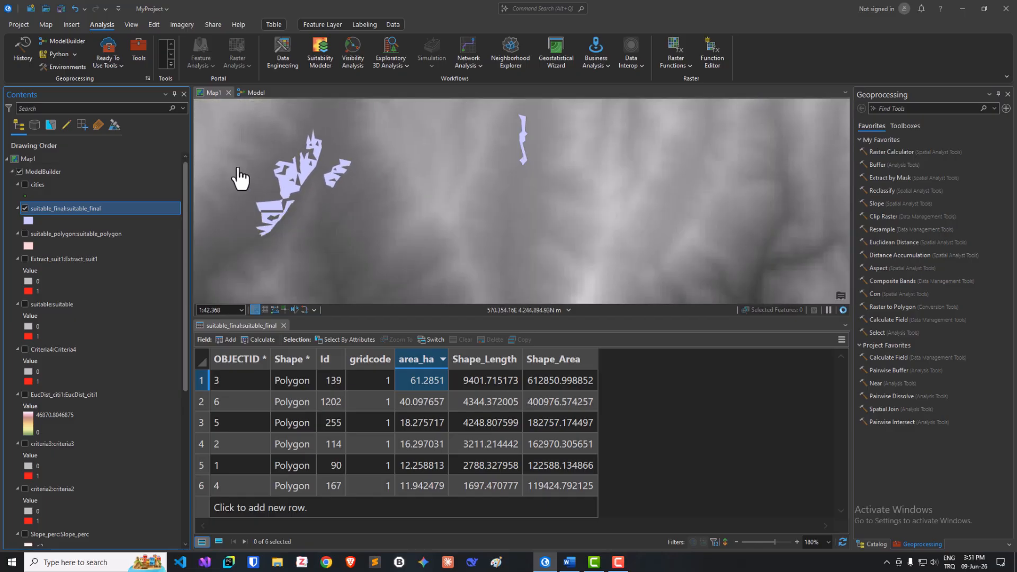
scroll(362, 187, down, 3)
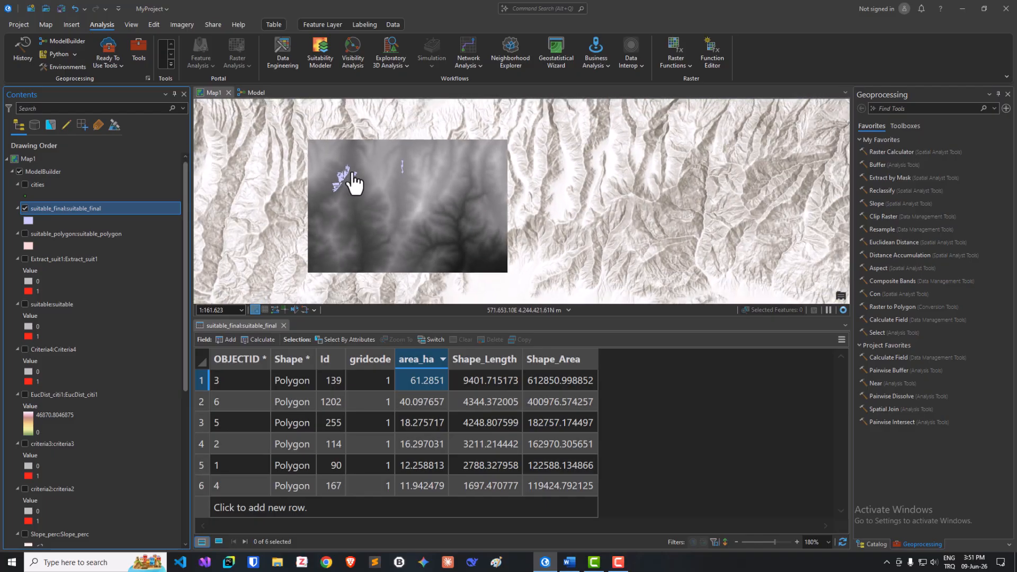
scroll(352, 177, down, 1)
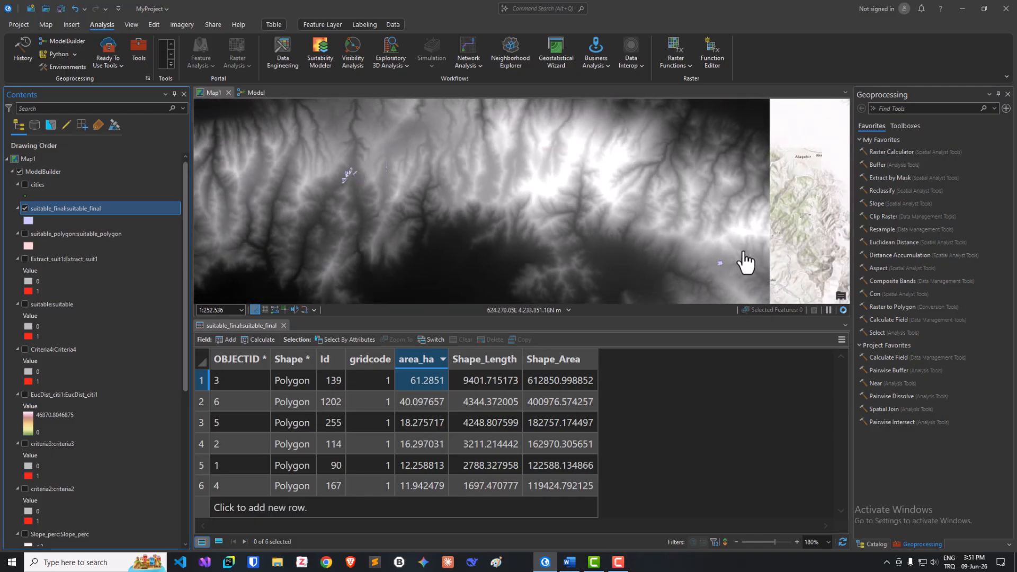
scroll(734, 271, up, 5)
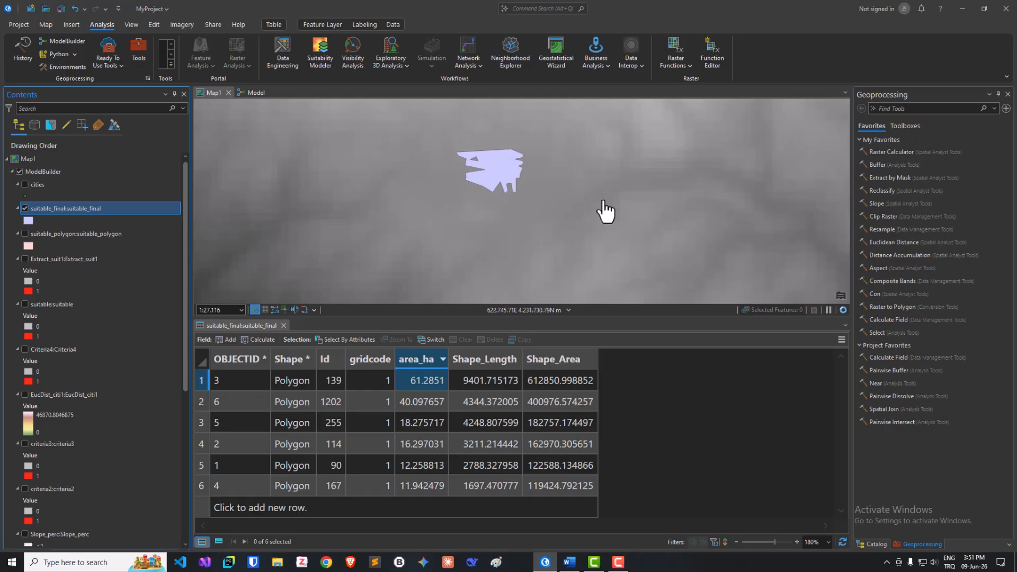
scroll(621, 221, down, 4)
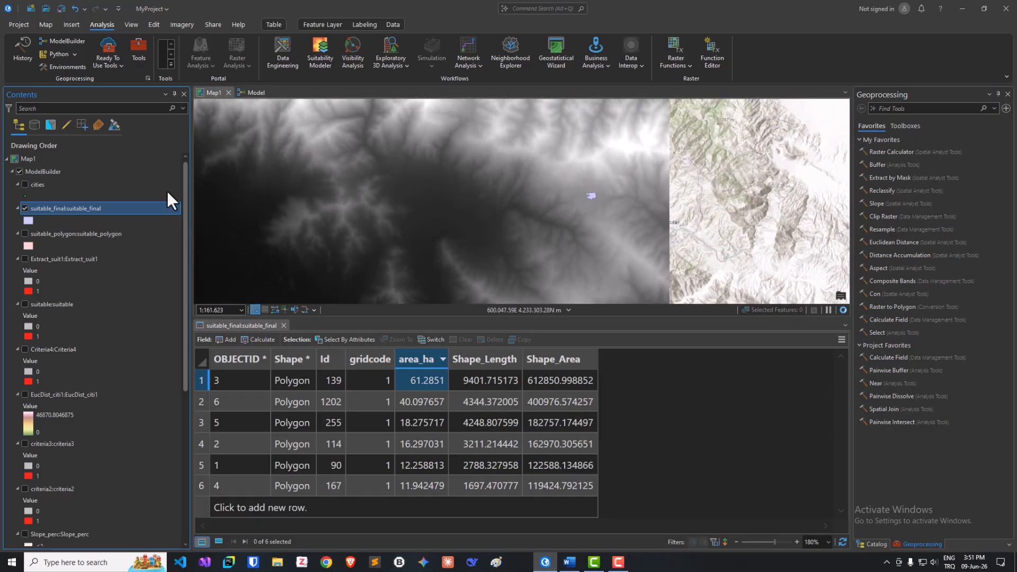
right_click(97, 210)
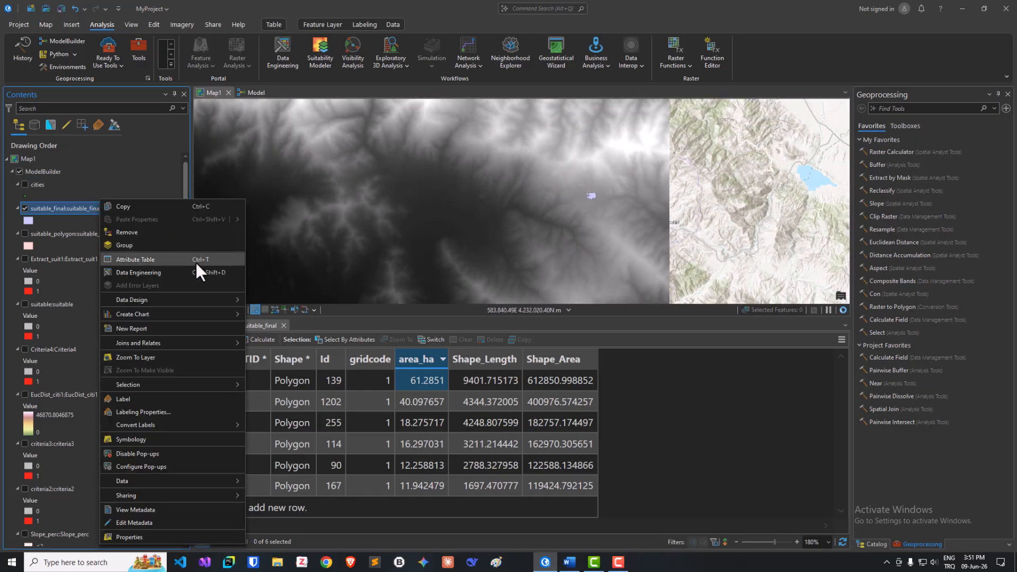
click(157, 356)
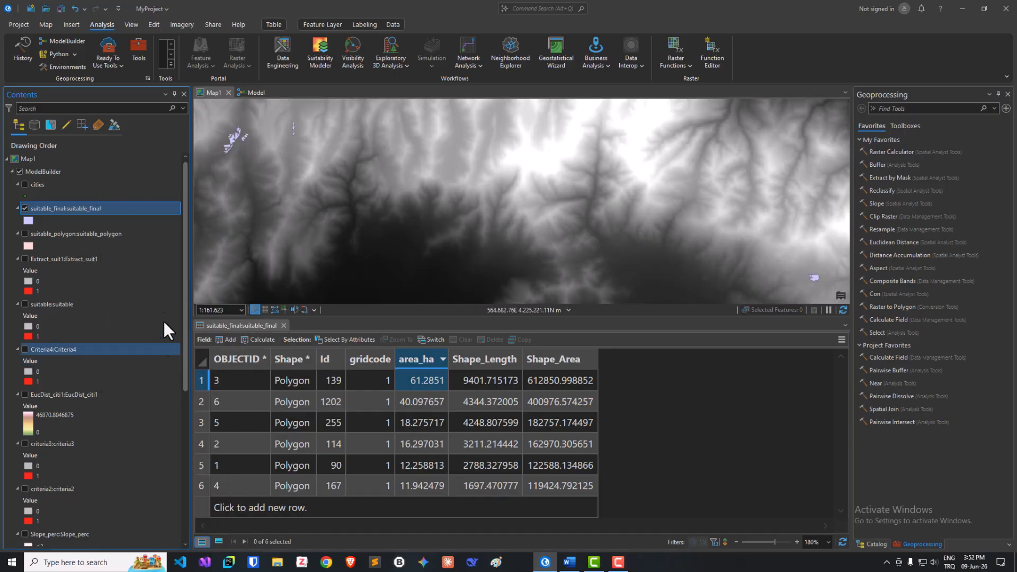
Step: Set the suitable_final layer's symbology to Unique Values based on the Id field
right_click(84, 208)
mouse_move(135, 383)
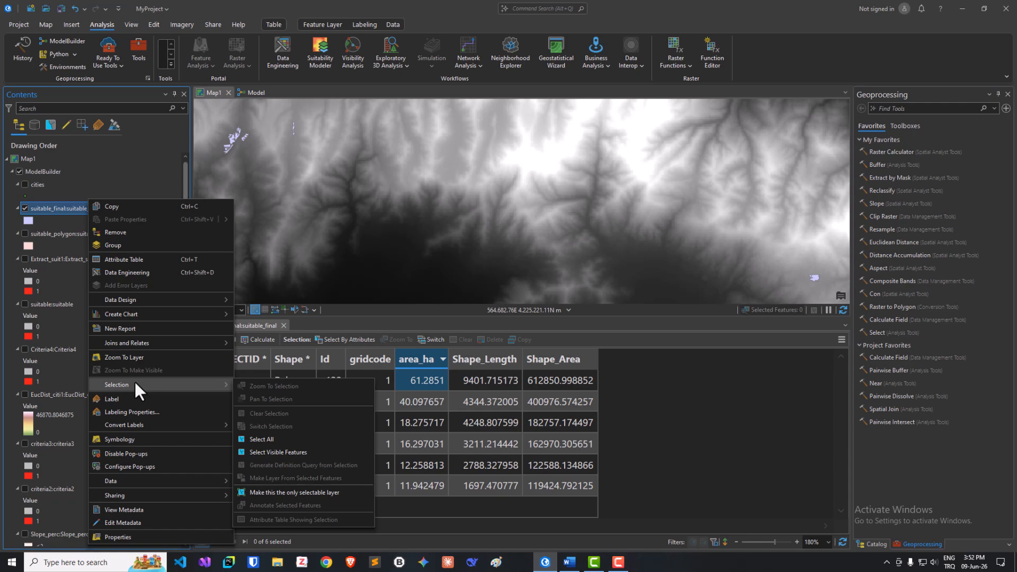
click(130, 440)
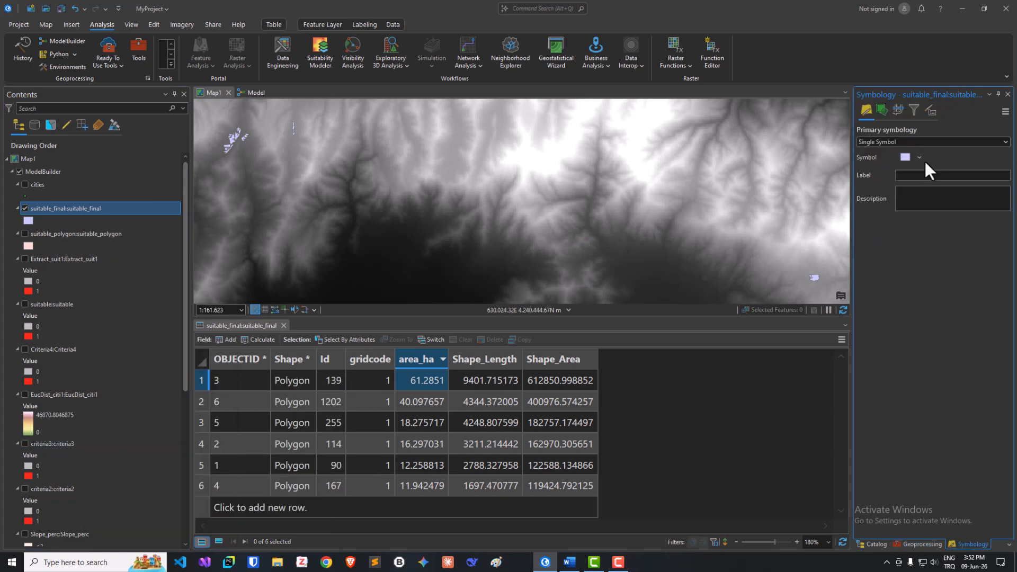
click(925, 139)
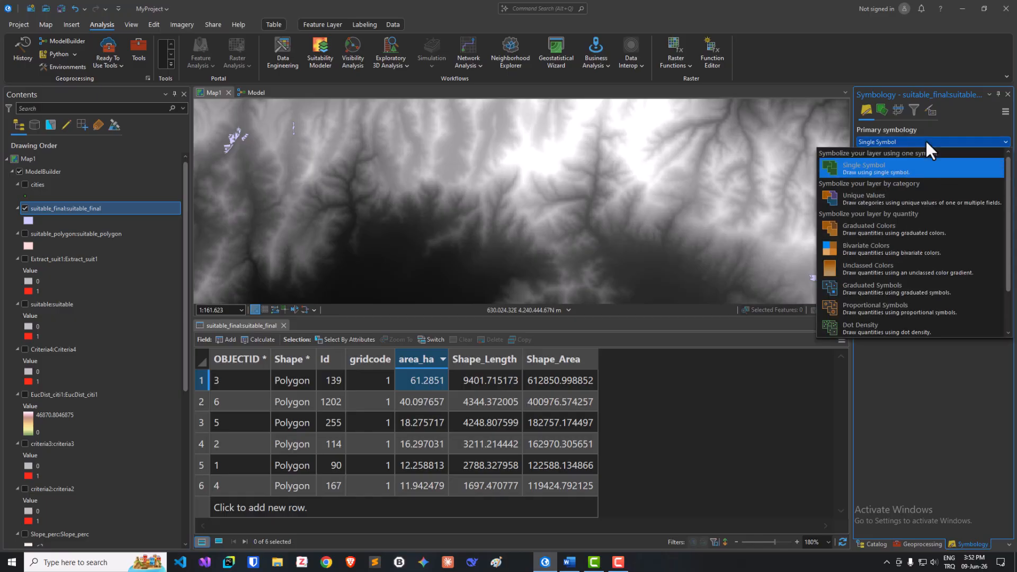
click(877, 198)
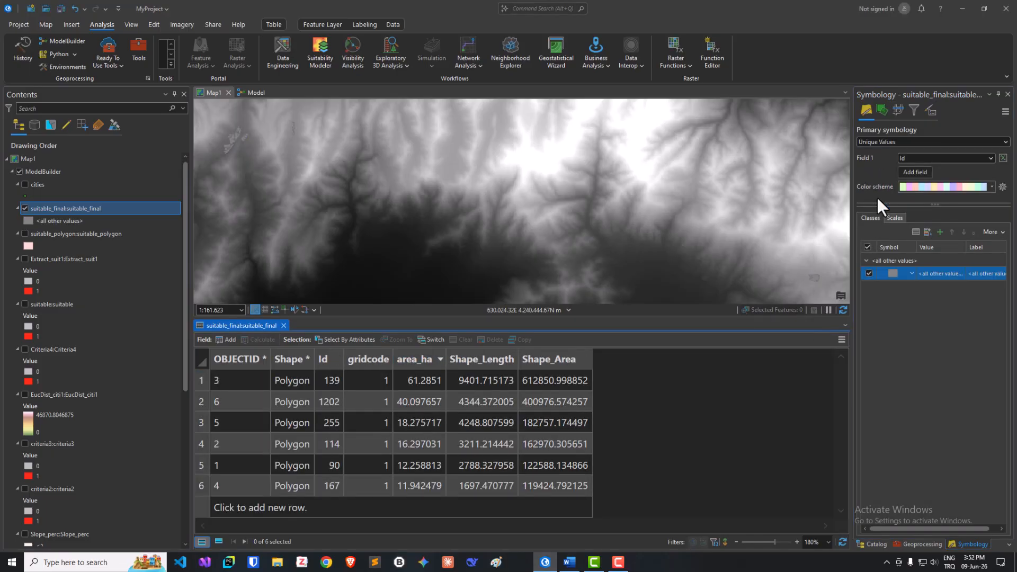
Step: Add all Id values as classes with a vivid multicolour scheme and switch off the all other values class
click(991, 185)
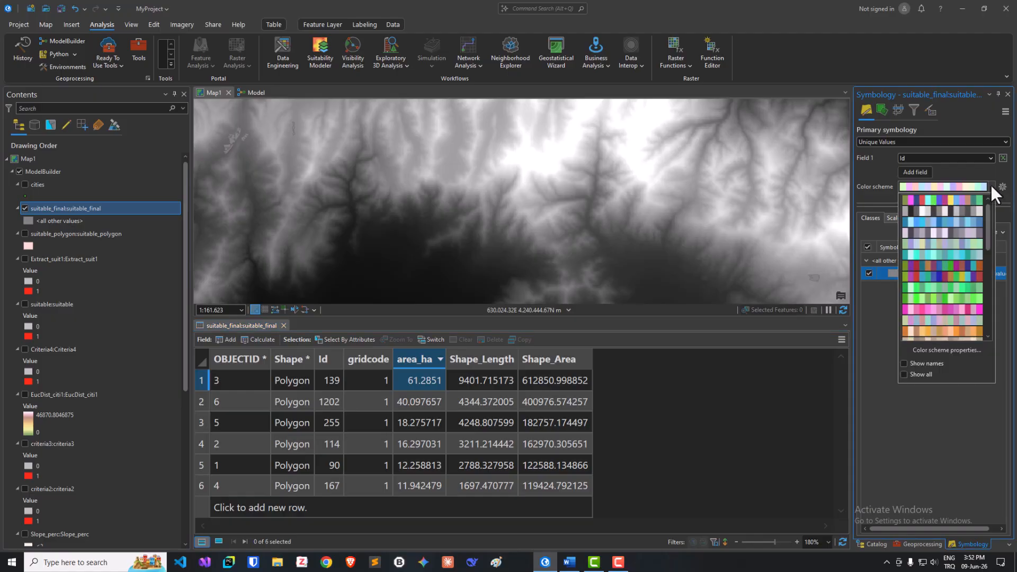
click(948, 198)
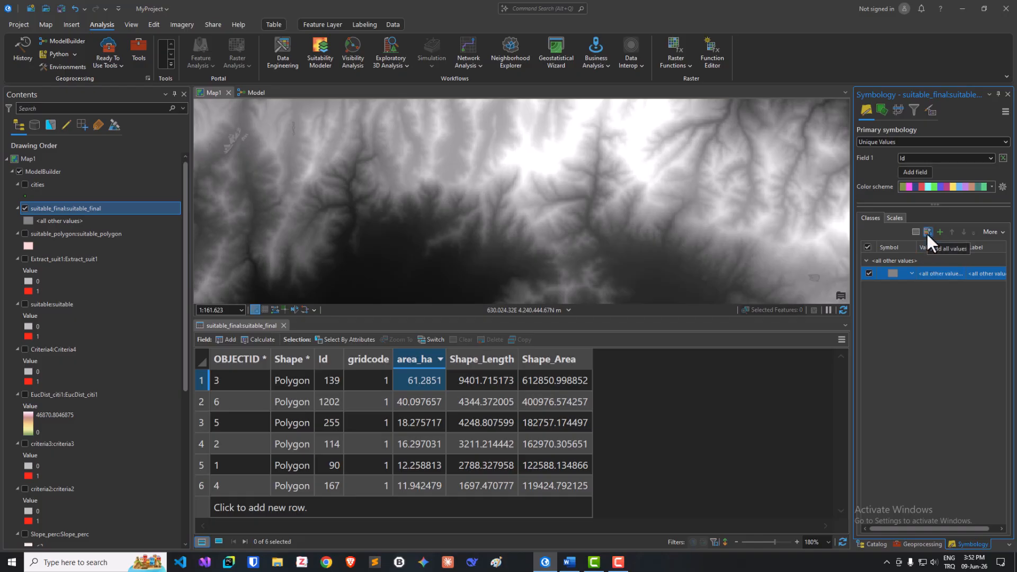
click(927, 233)
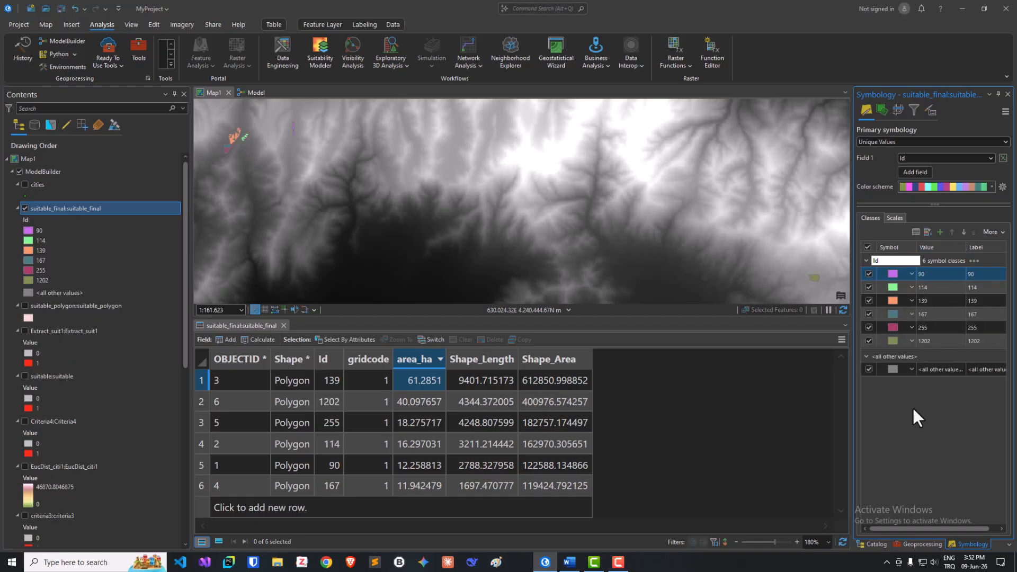
click(868, 369)
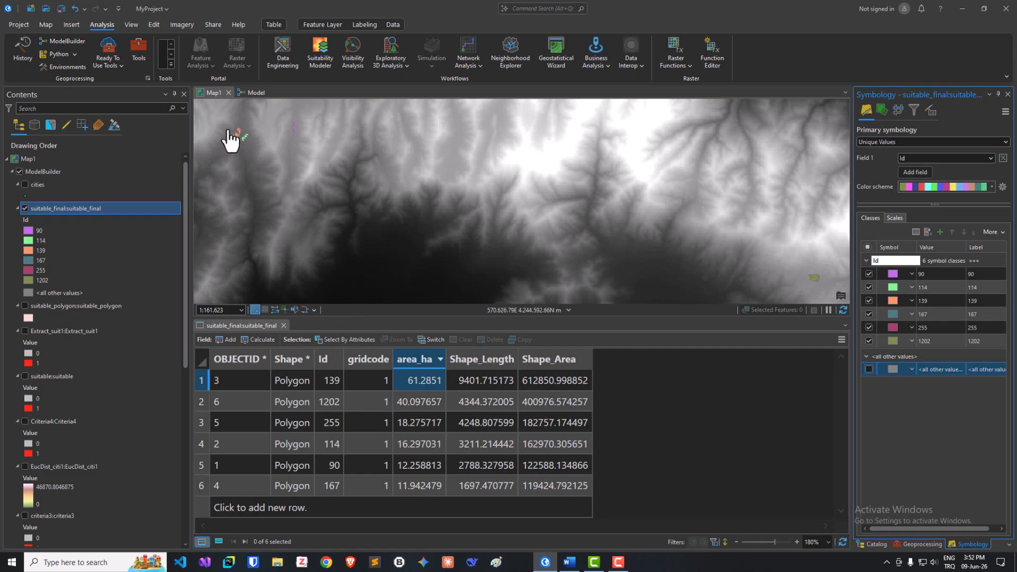
Step: Examine the colour-coded suitable_final polygons on the map, from the western cluster to the isolated eastern site
scroll(230, 139, up, 1)
scroll(229, 139, up, 3)
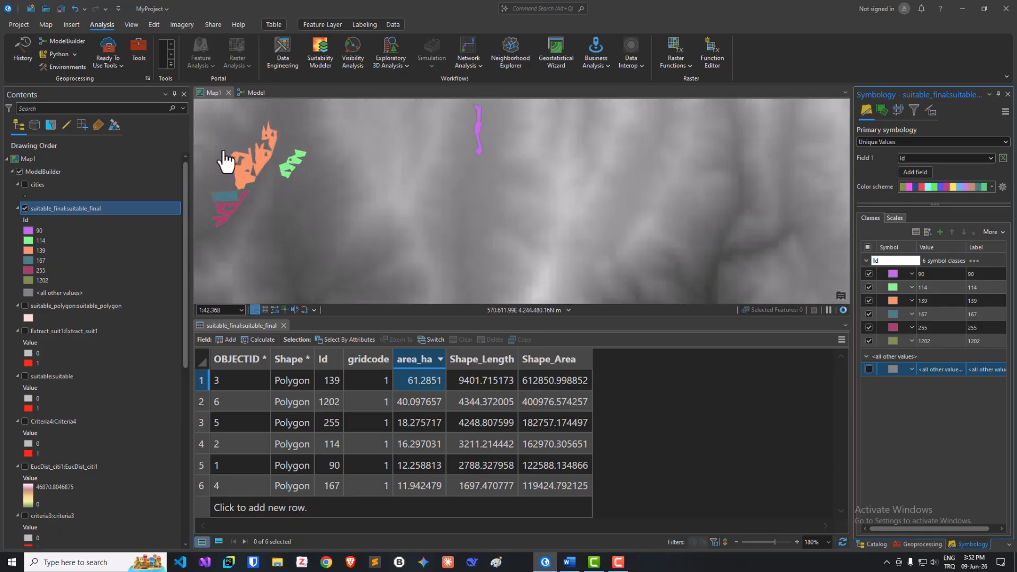
scroll(303, 187, down, 1)
scroll(305, 197, down, 1)
scroll(367, 189, down, 1)
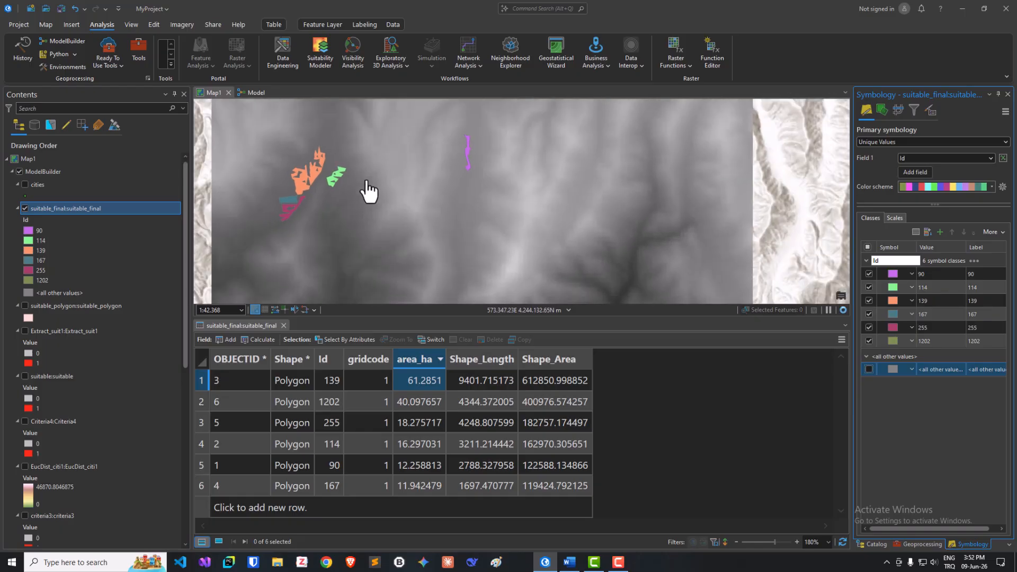
scroll(275, 183, down, 1)
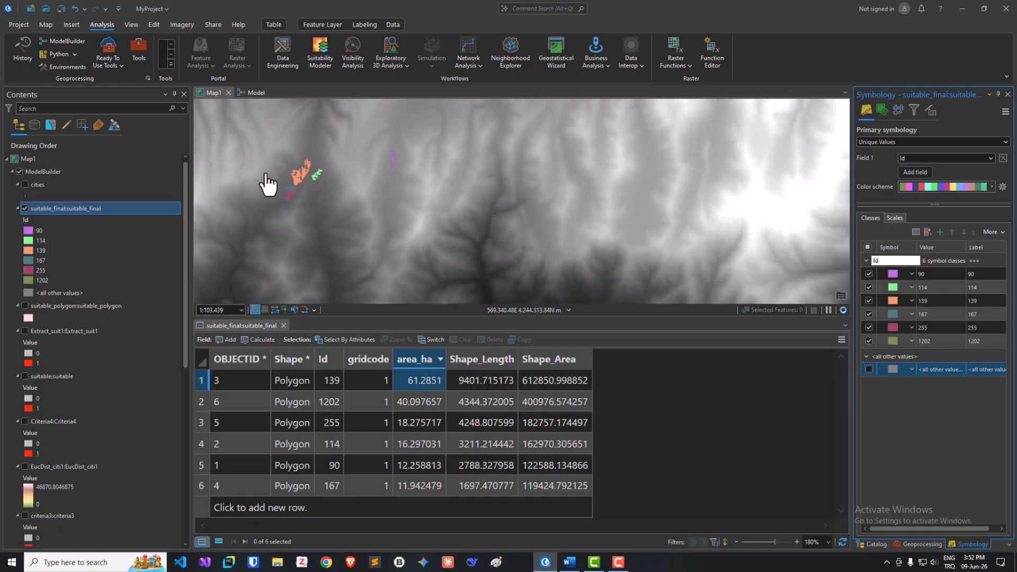
scroll(268, 183, down, 1)
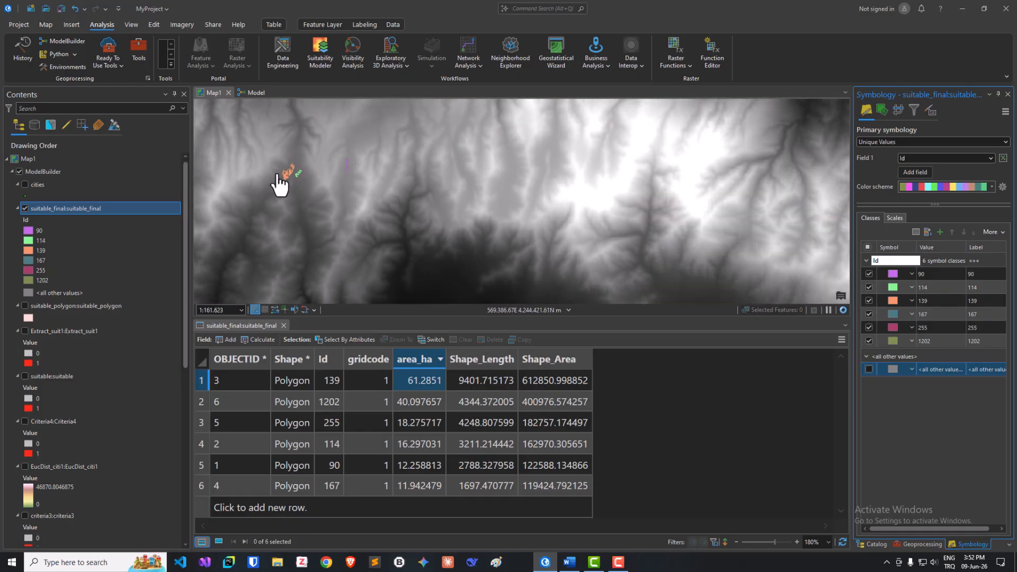
scroll(389, 204, down, 1)
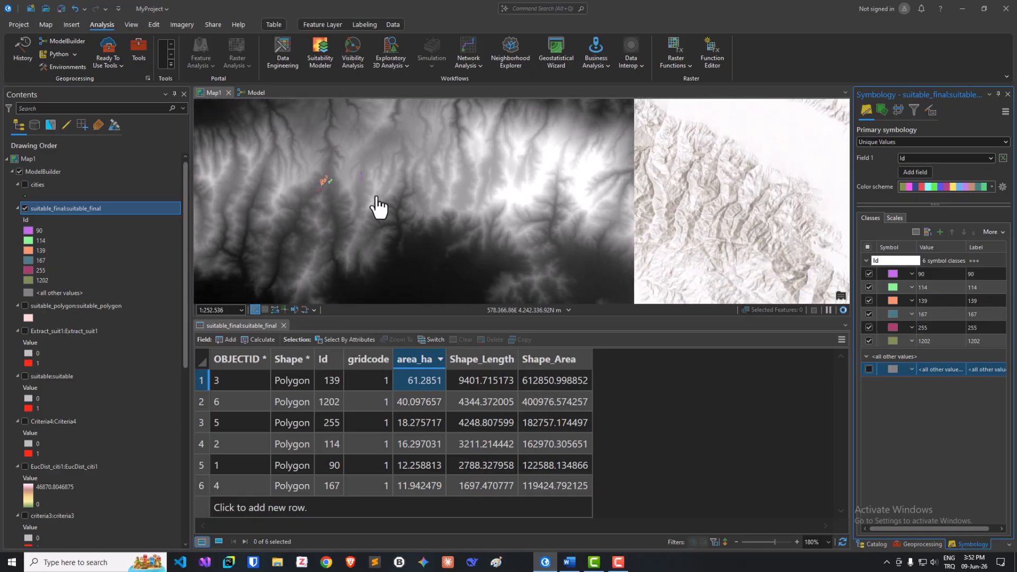
scroll(699, 286, up, 1)
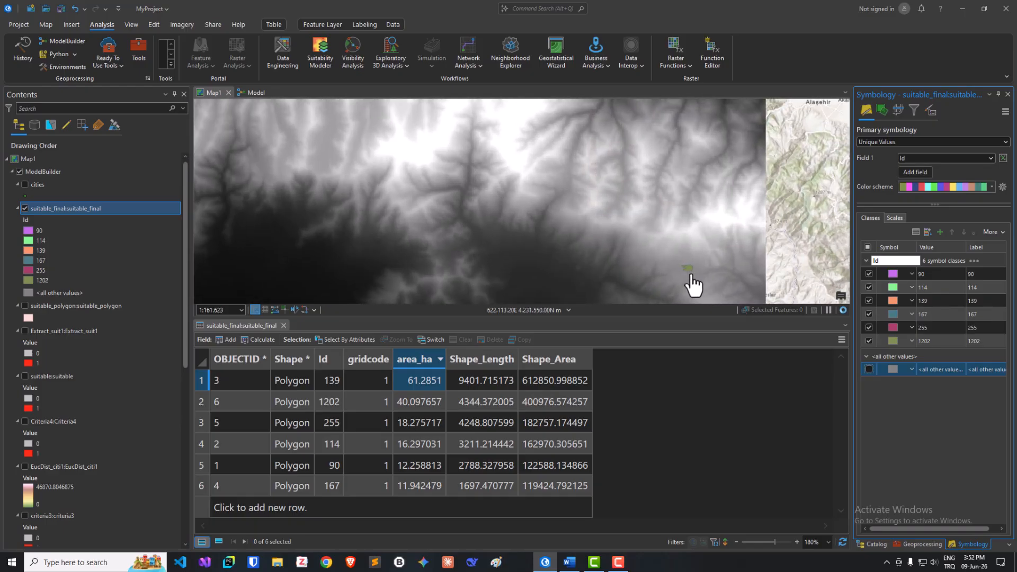
scroll(692, 286, up, 2)
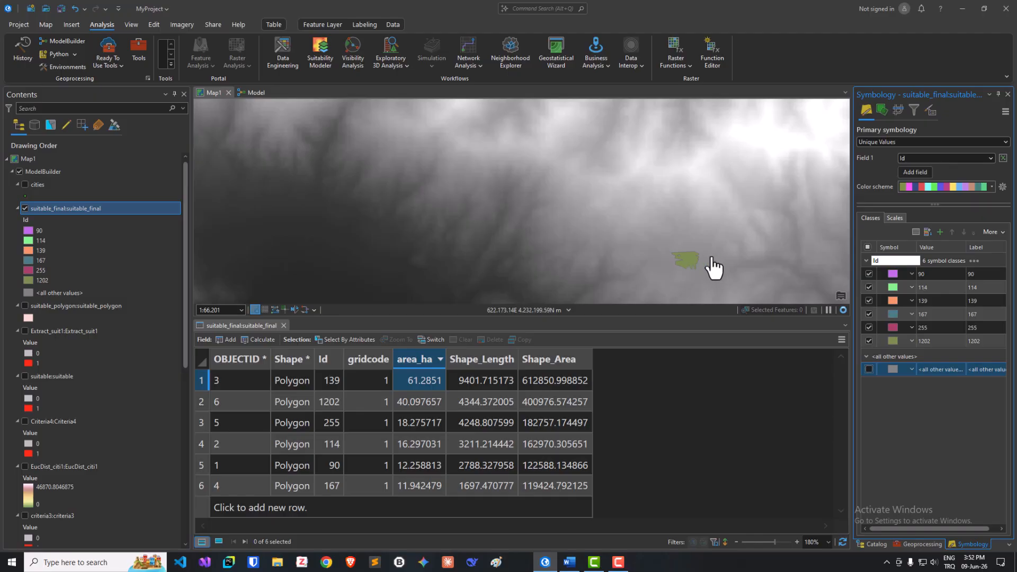
Step: Close the suitable_final attribute table and return to the Model diagram
scroll(670, 250, down, 1)
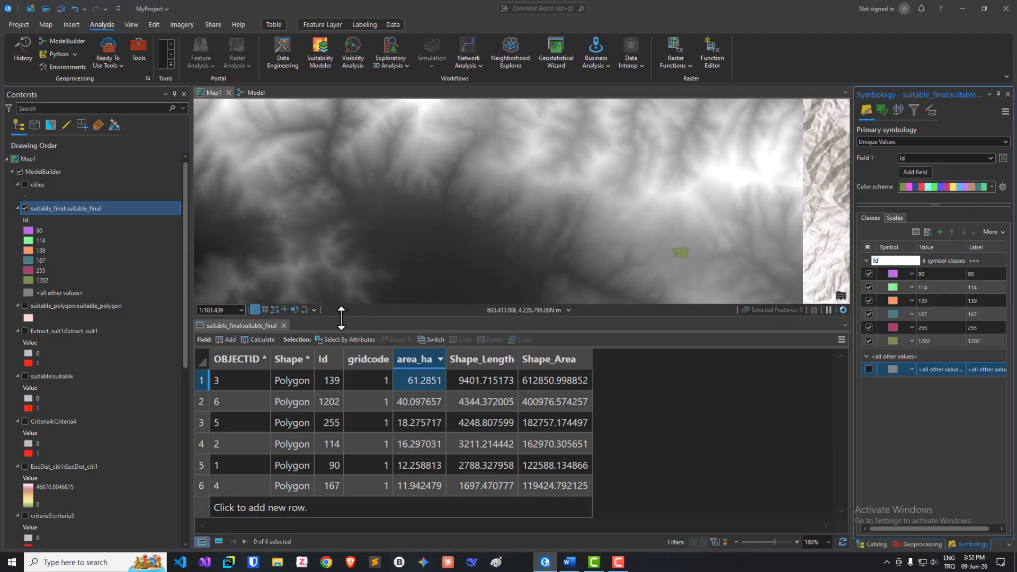
click(284, 325)
click(249, 92)
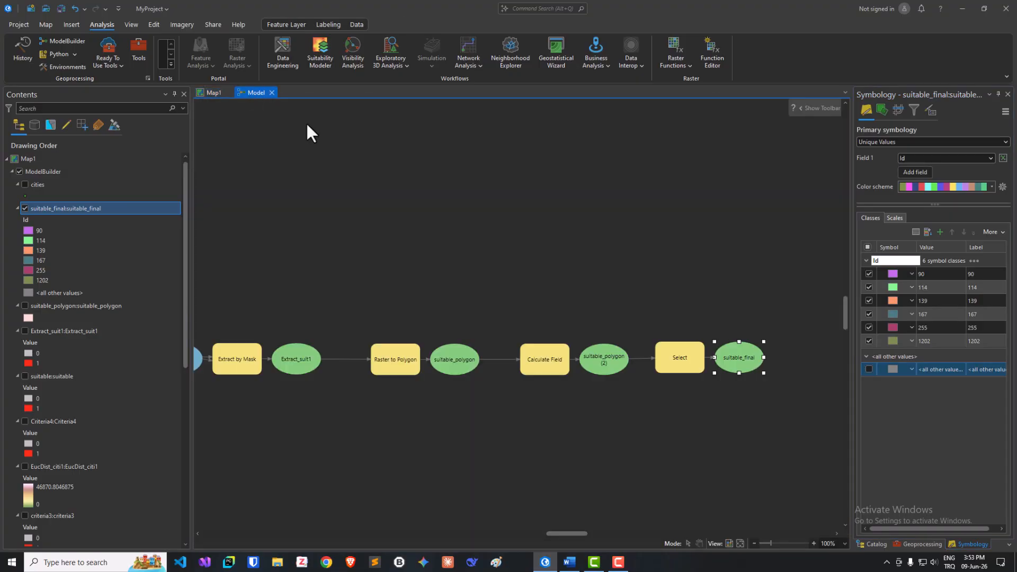
click(562, 440)
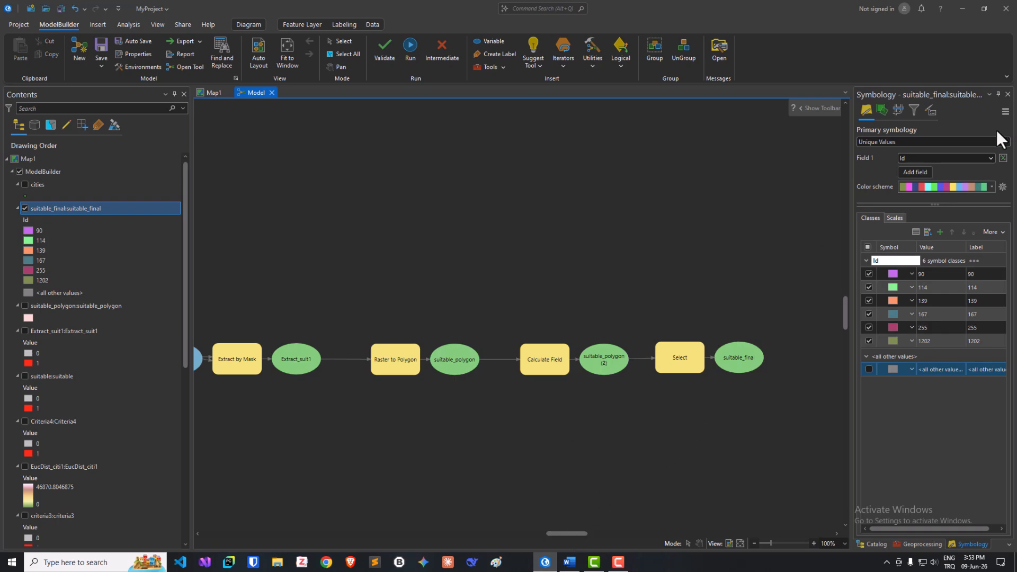
Step: Close the symbology settings and open the Model tool from MyProject.atbx to check its parameters
click(1008, 94)
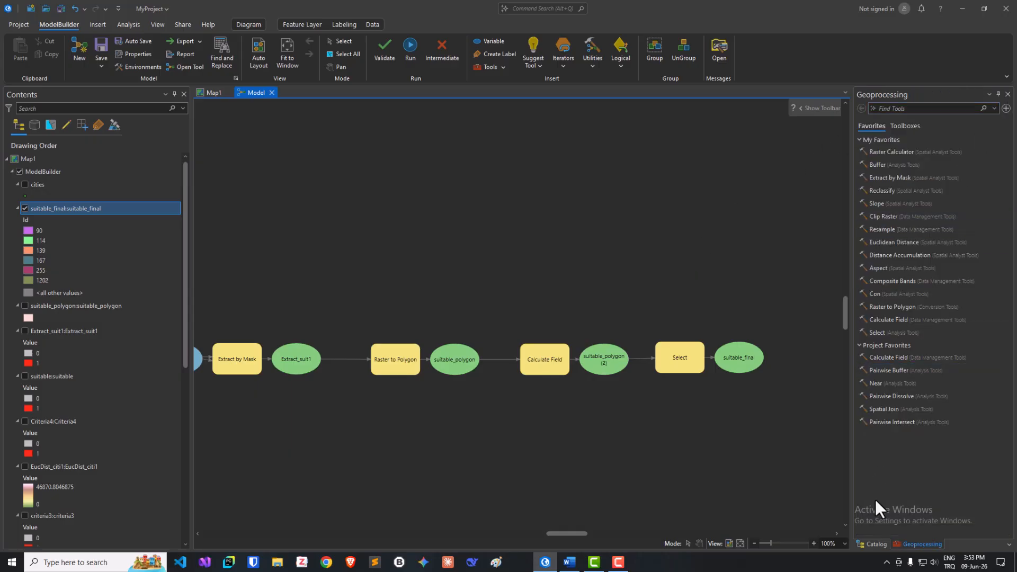
click(875, 544)
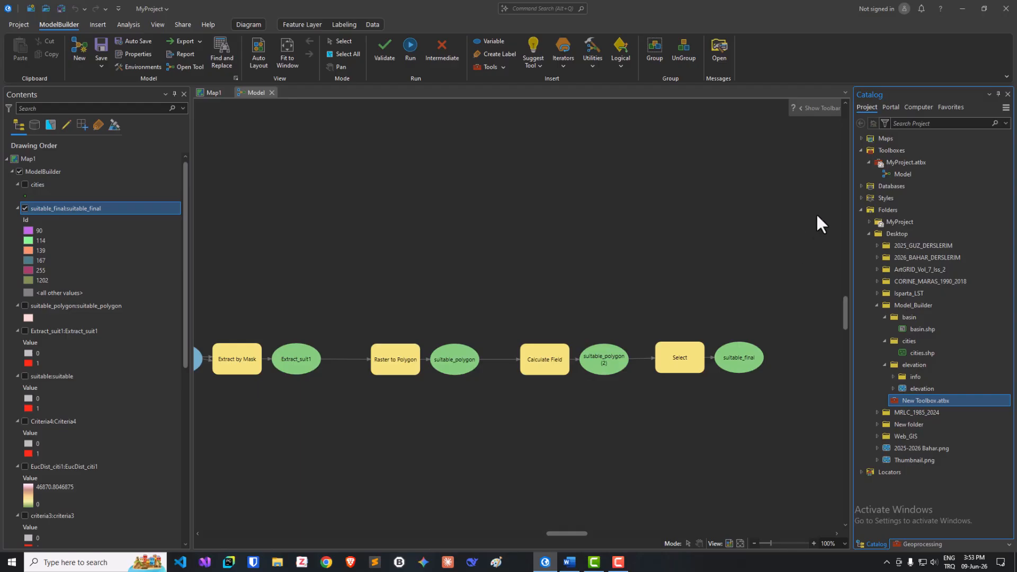
double_click(902, 174)
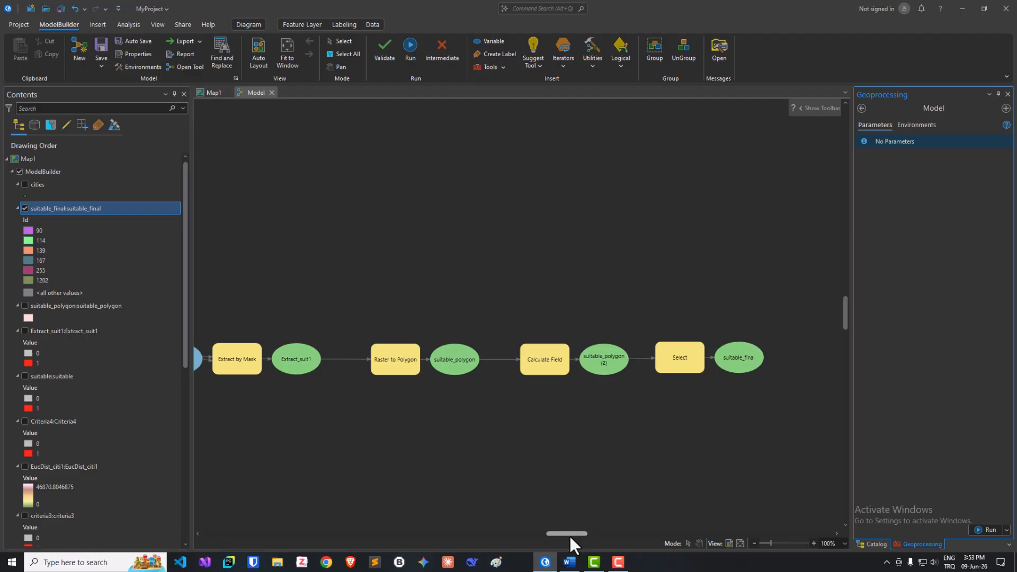
Step: Mark the elevation and cities input variables as model parameters
drag(567, 533, 517, 536)
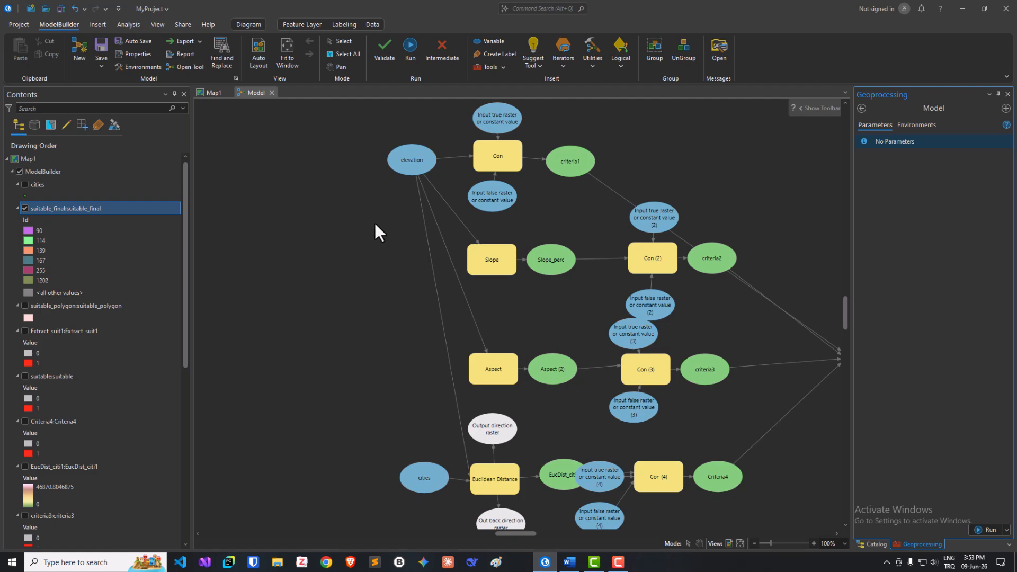
click(411, 171)
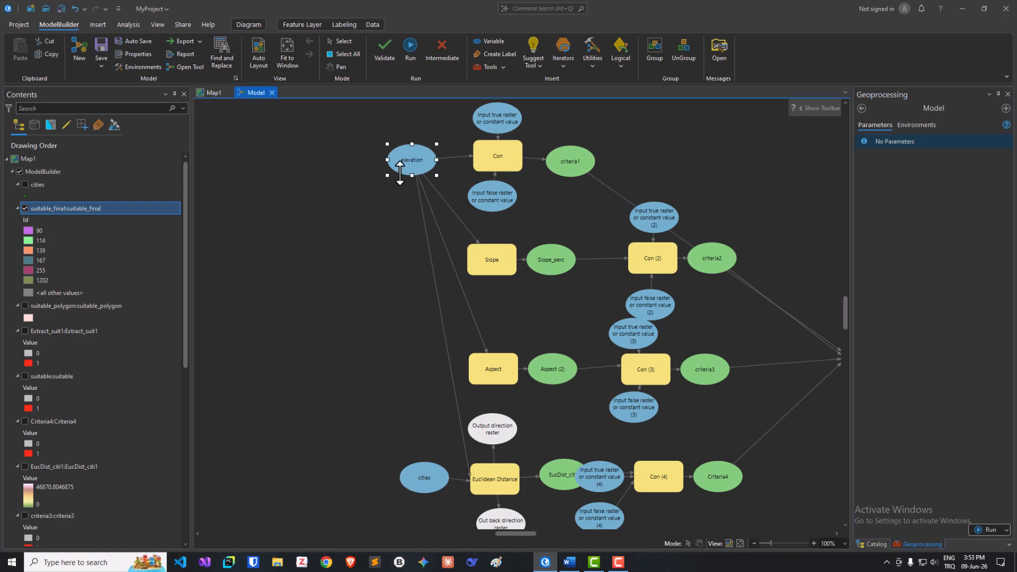
right_click(404, 165)
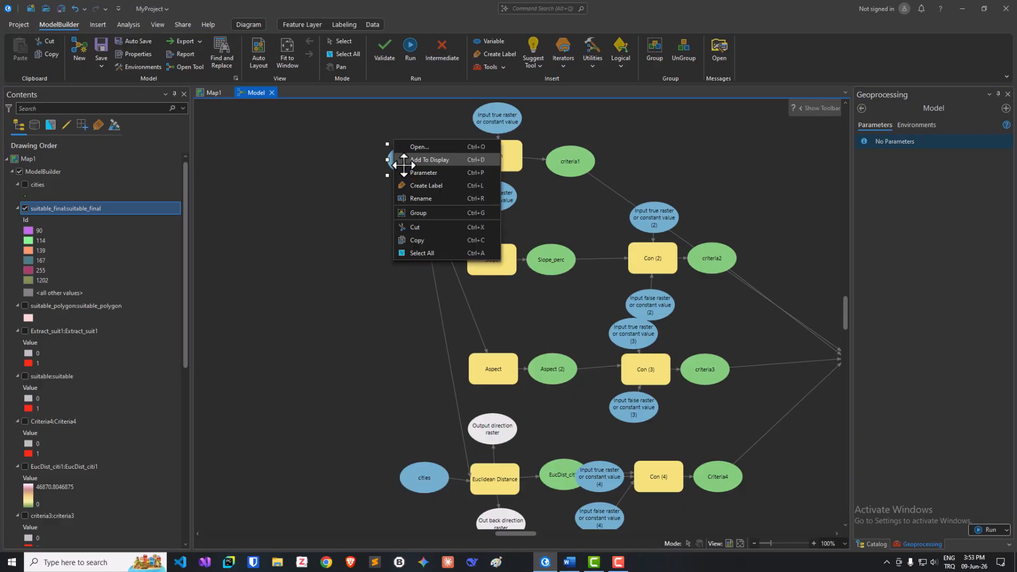
click(433, 173)
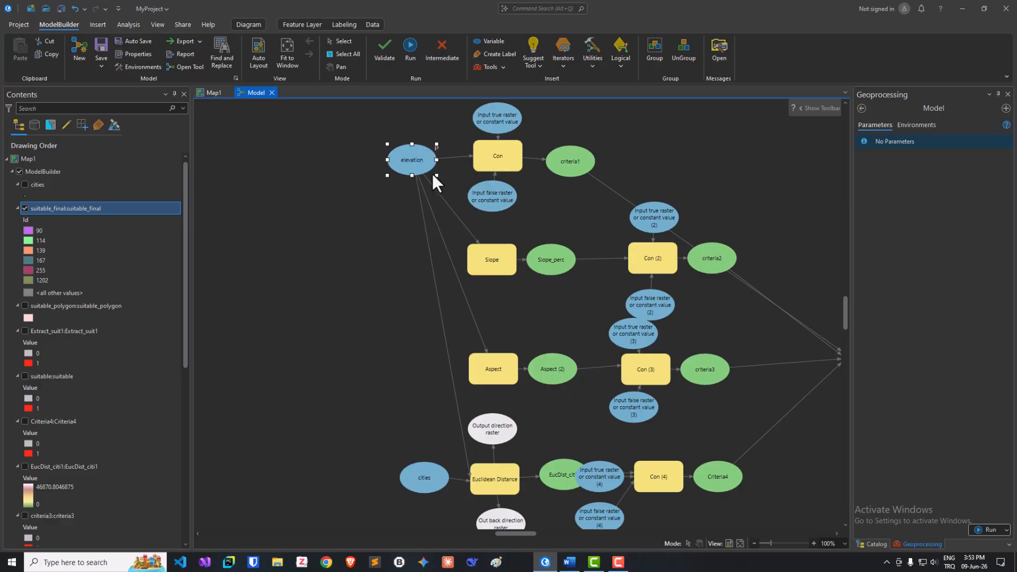
click(376, 210)
click(422, 486)
right_click(423, 481)
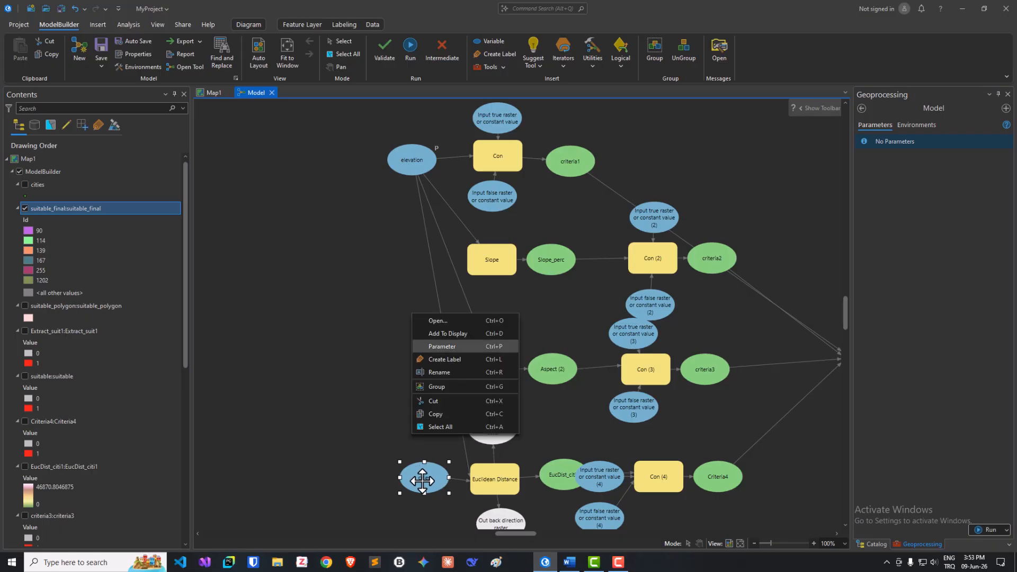
click(441, 348)
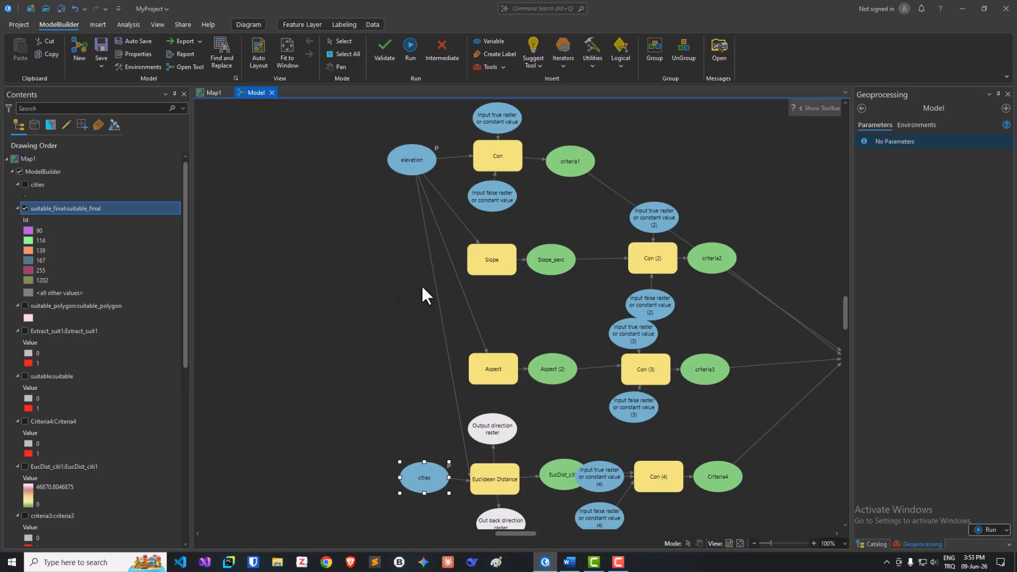
Step: Mark the basin input variable and the suitable_final output as model parameters
drag(846, 309, 842, 304)
drag(531, 533, 566, 532)
mouse_move(557, 531)
mouse_down()
mouse_move(545, 530)
mouse_move(554, 527)
mouse_up()
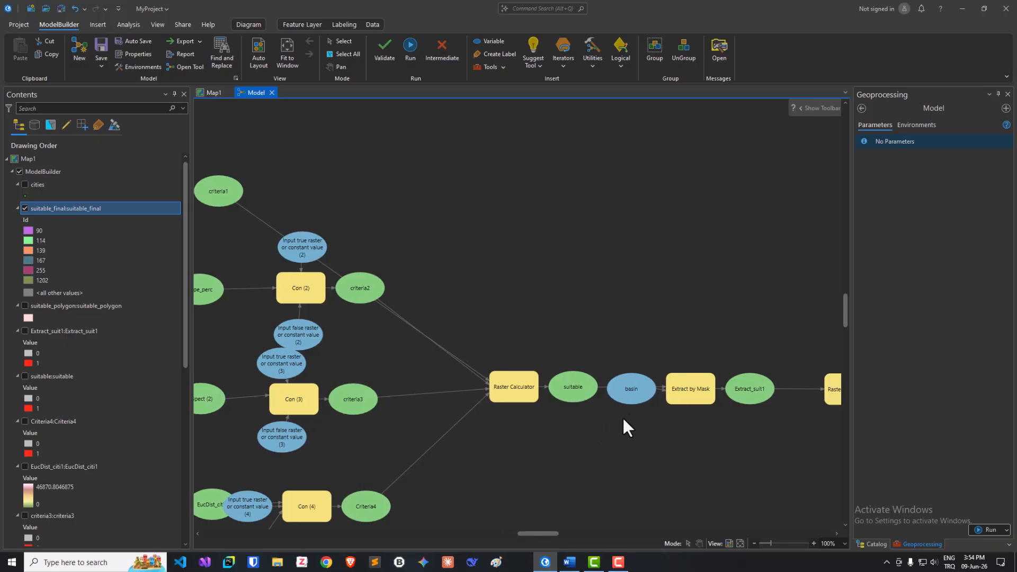
right_click(634, 389)
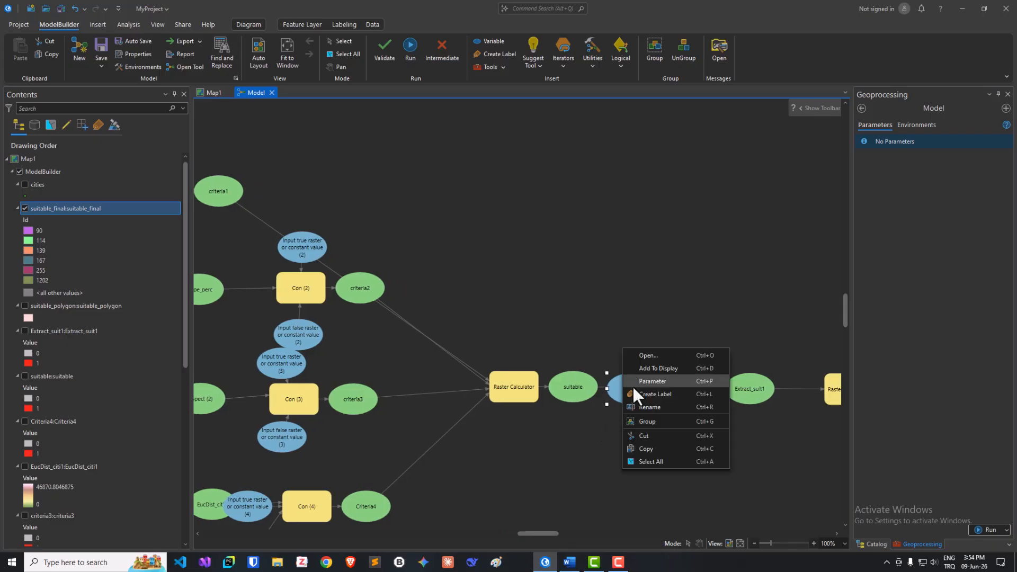
click(640, 382)
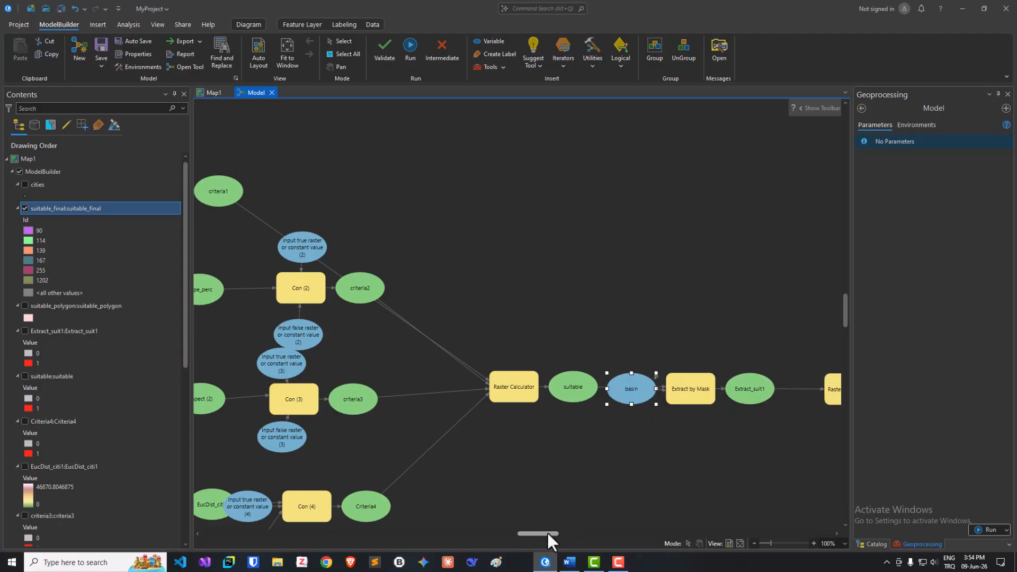
drag(547, 531, 589, 534)
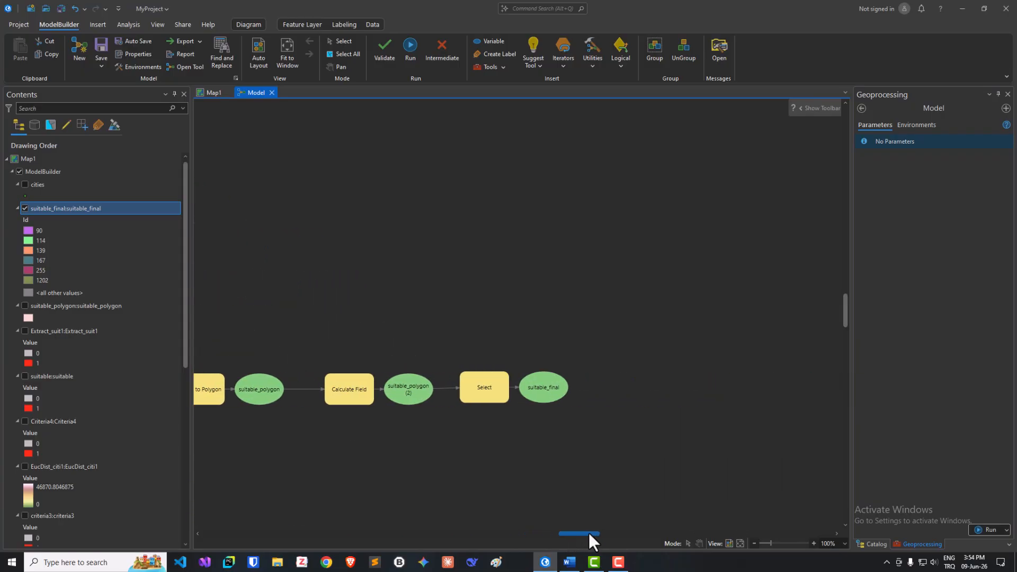
right_click(550, 387)
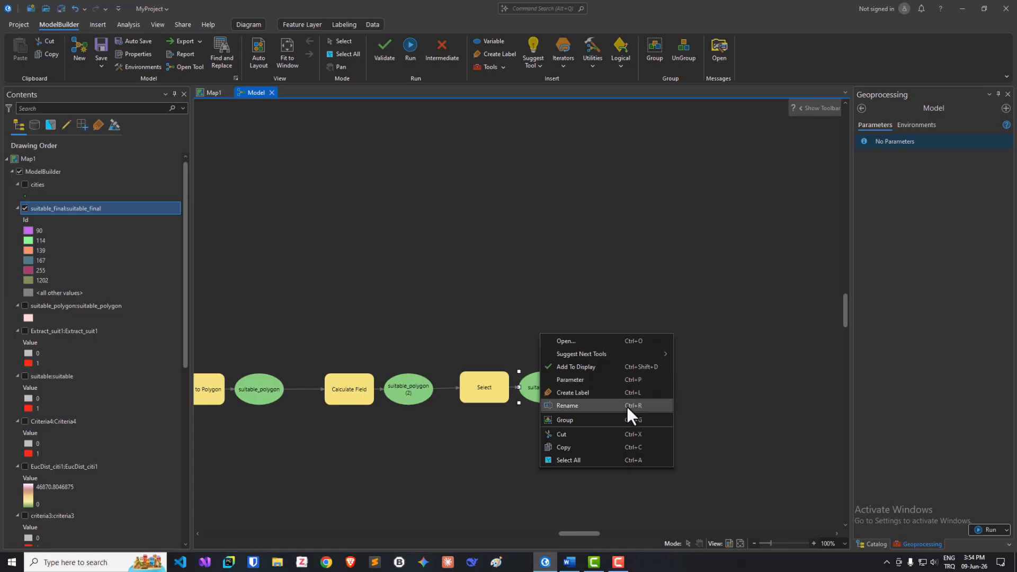
click(590, 380)
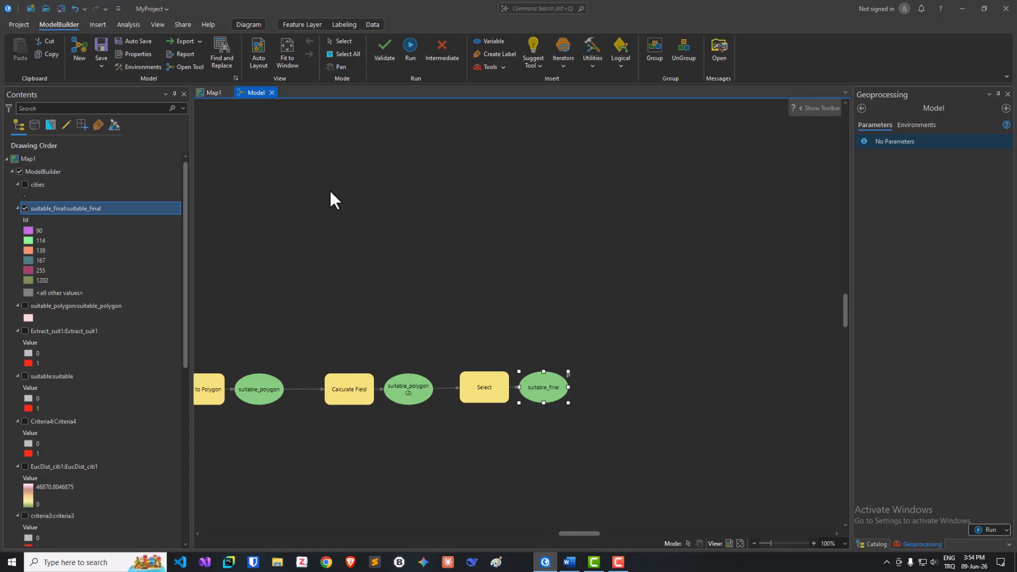
Step: Save the model and reopen the Model tool from MyProject.atbx with its updated parameters
click(101, 46)
click(862, 108)
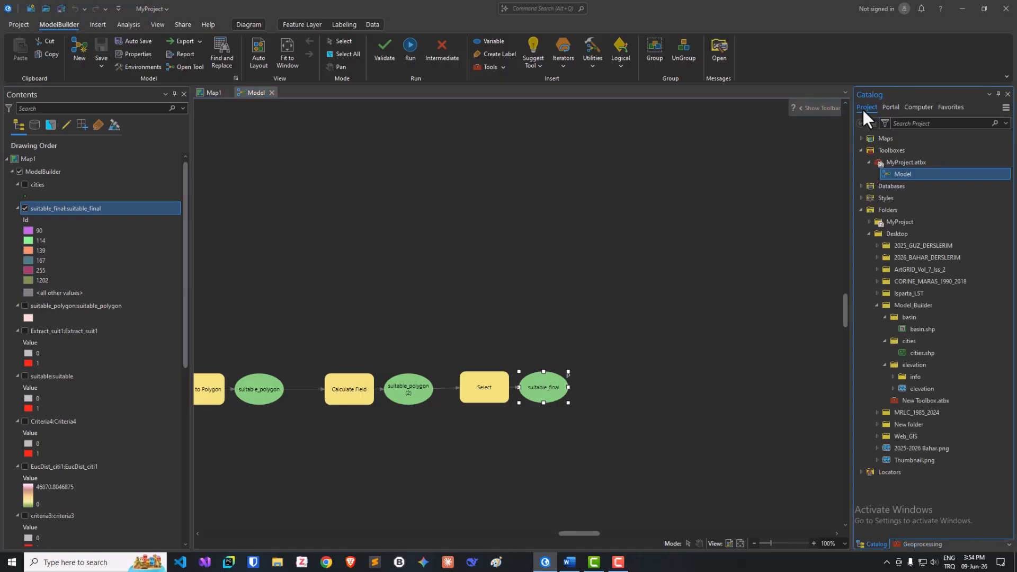
double_click(904, 174)
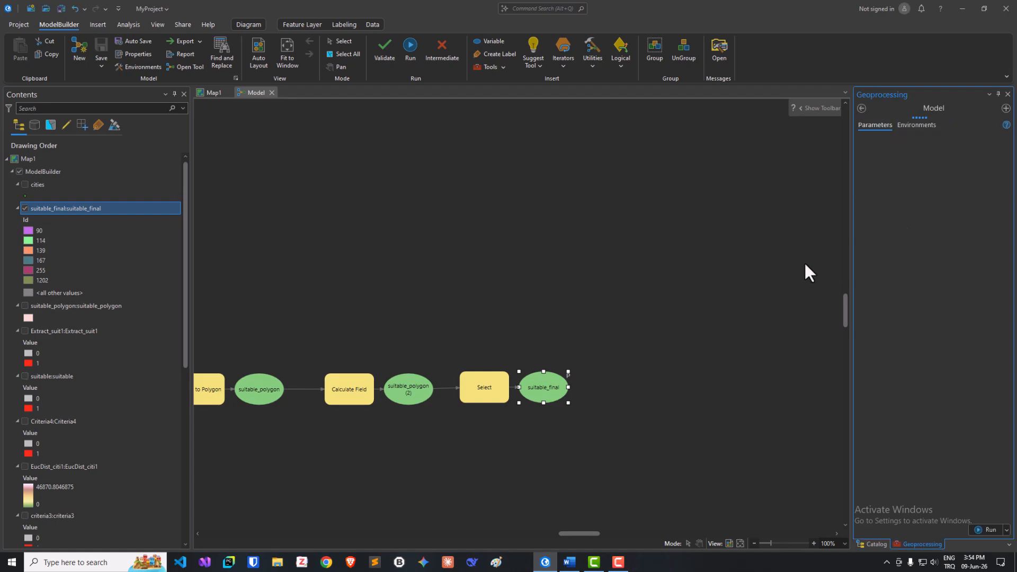